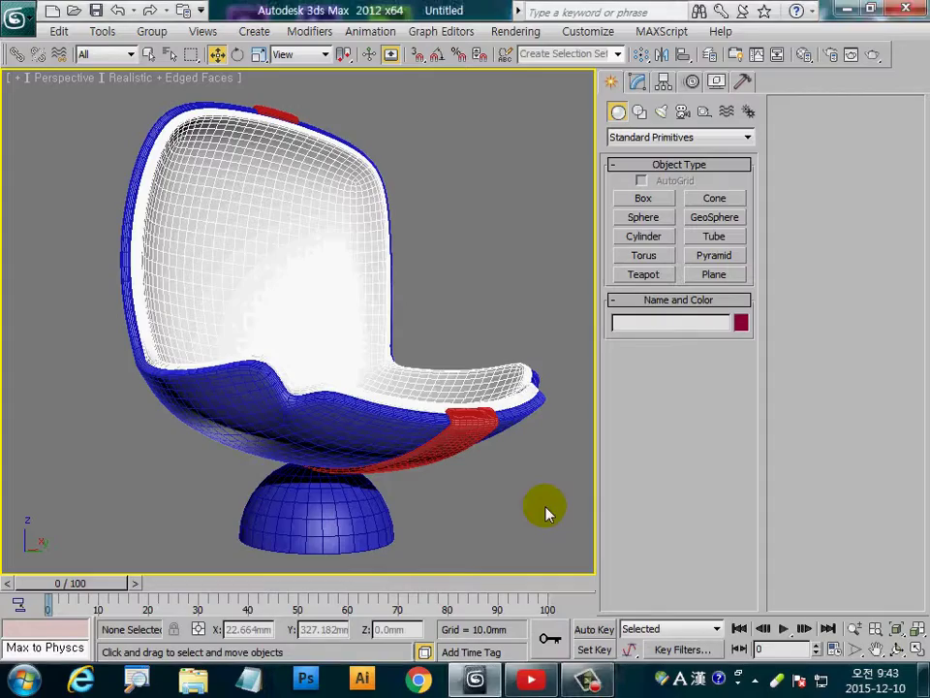
# - Orbit around the finished chair, briefly selecting its seat, shell and trim to inspect them
pyautogui.moveTo(363, 461)
pyautogui.keyDown('alt'); pyautogui.mouseDown(button='middle')
pyautogui.moveTo(359, 481)
pyautogui.moveTo(192, 486)
pyautogui.moveTo(418, 474)
pyautogui.moveTo(411, 492)
pyautogui.moveTo(415, 447)
pyautogui.moveTo(374, 489)
pyautogui.moveTo(420, 425)
pyautogui.mouseUp(button='middle'); pyautogui.keyUp('alt')
pyautogui.click(421, 426)
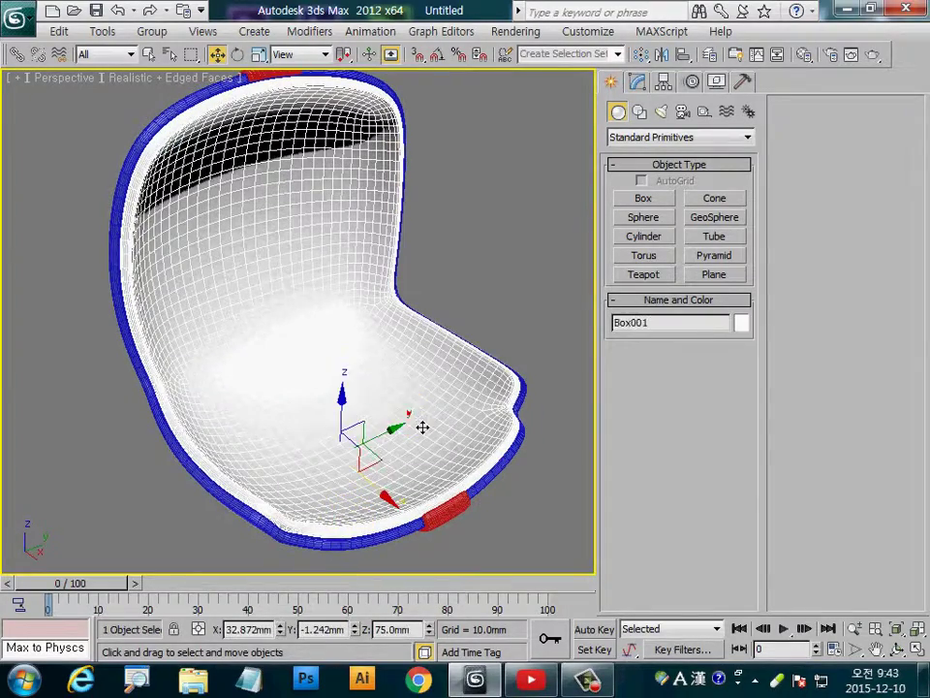
pyautogui.click(248, 515)
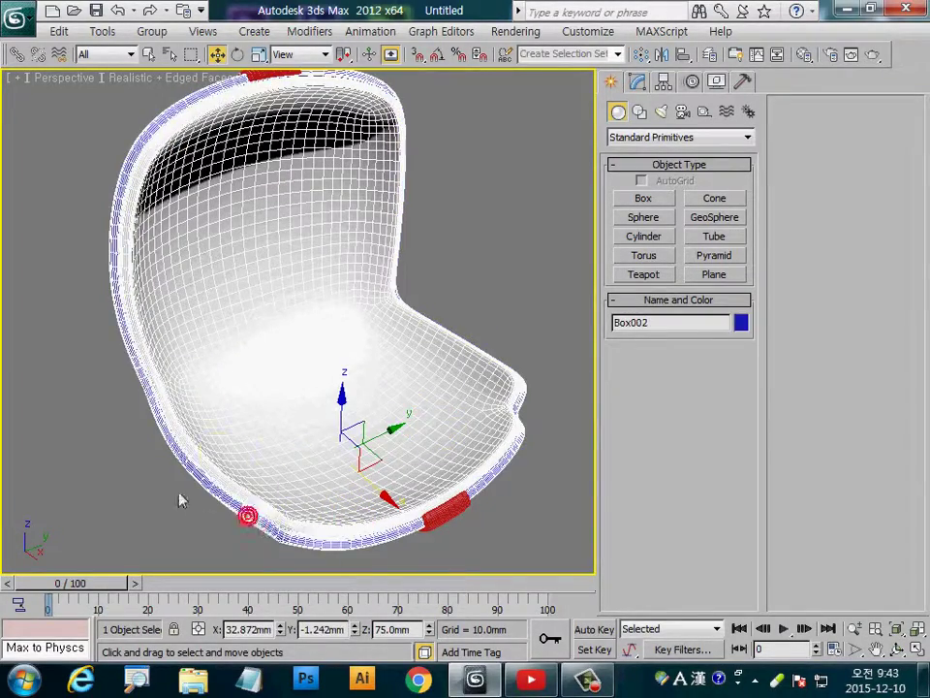
pyautogui.click(532, 532)
pyautogui.moveTo(456, 534)
pyautogui.keyDown('alt'); pyautogui.mouseDown(button='middle')
pyautogui.moveTo(461, 498)
pyautogui.moveTo(612, 469)
pyautogui.moveTo(231, 225)
pyautogui.mouseUp(button='middle'); pyautogui.keyUp('alt')
pyautogui.click(229, 226)
pyautogui.click(491, 506)
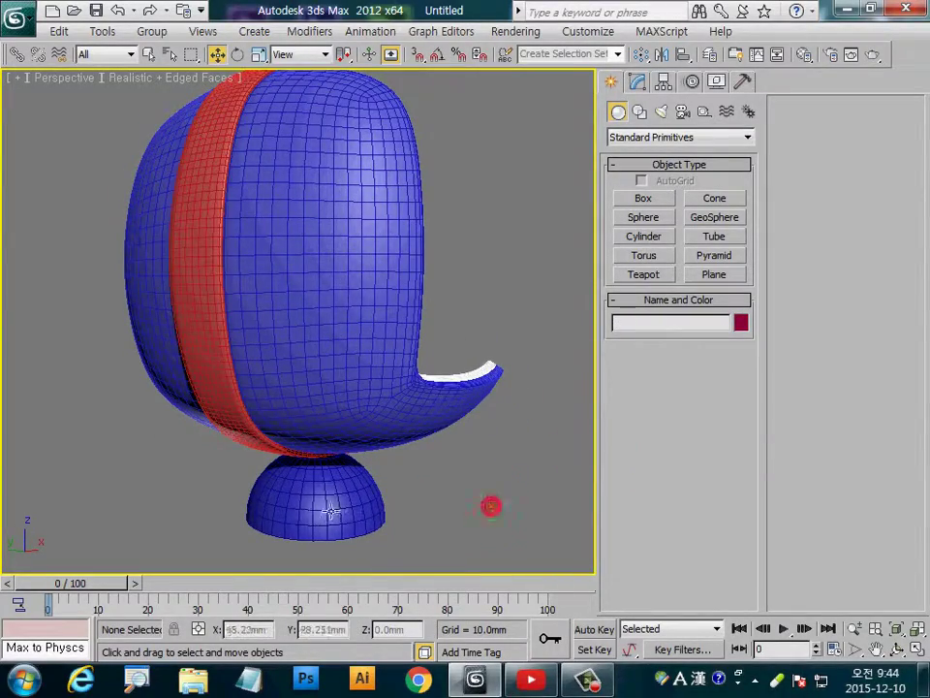
pyautogui.moveTo(433, 473)
pyautogui.keyDown('alt'); pyautogui.mouseDown(button='middle')
pyautogui.moveTo(228, 503)
pyautogui.moveTo(225, 483)
pyautogui.mouseUp(button='middle'); pyautogui.keyUp('alt')
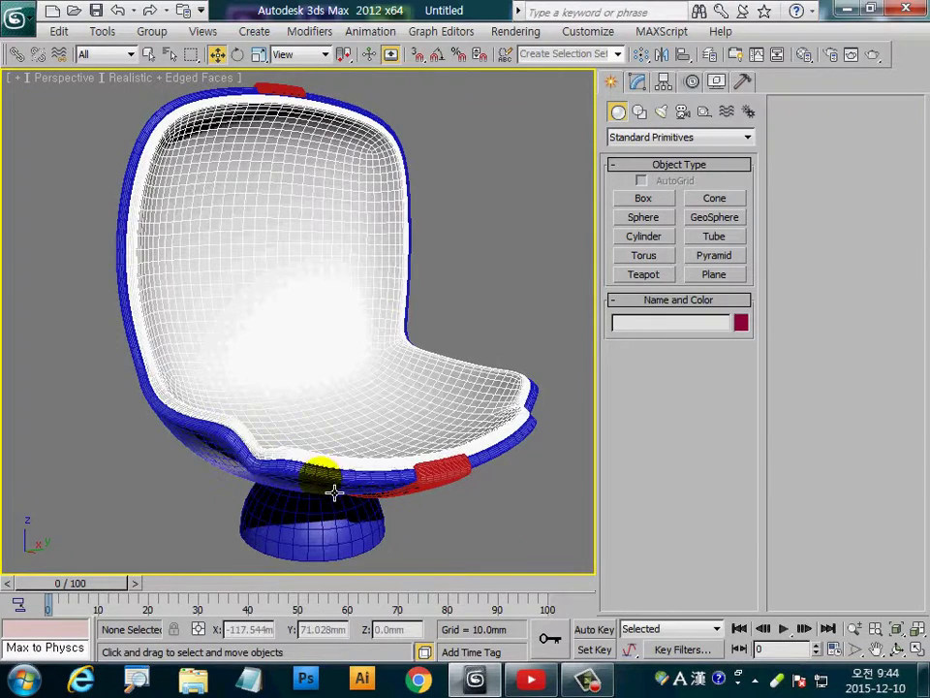
pyautogui.scroll(-5, 334, 493)
pyautogui.scroll(3, 356, 474)
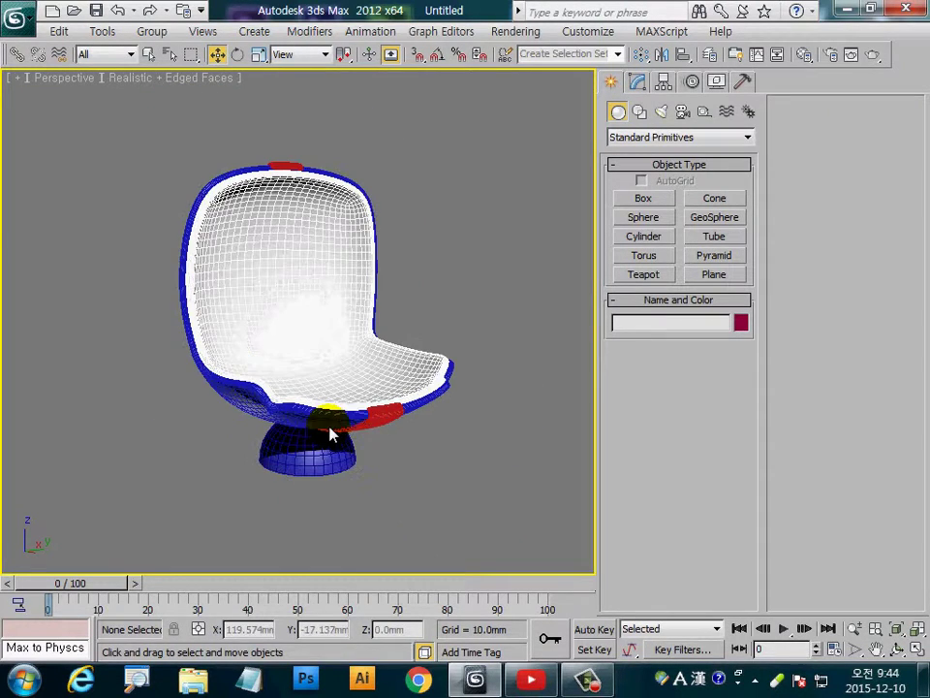
# - Reset 3ds Max to an empty scene without saving the current changes
pyautogui.click(14, 20)
pyautogui.click(39, 152)
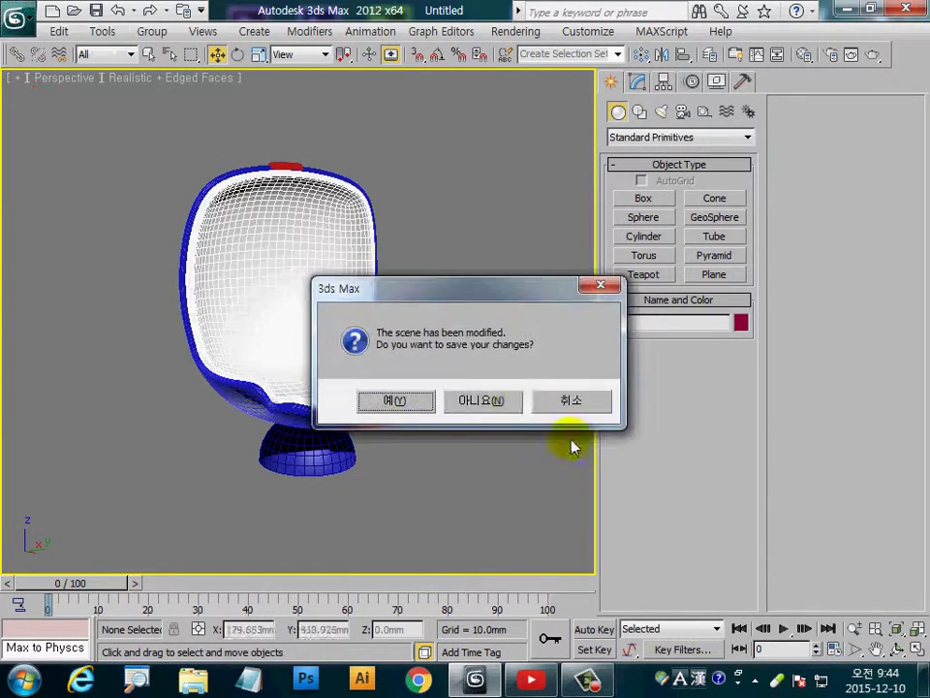
pyautogui.click(481, 400)
pyautogui.click(415, 372)
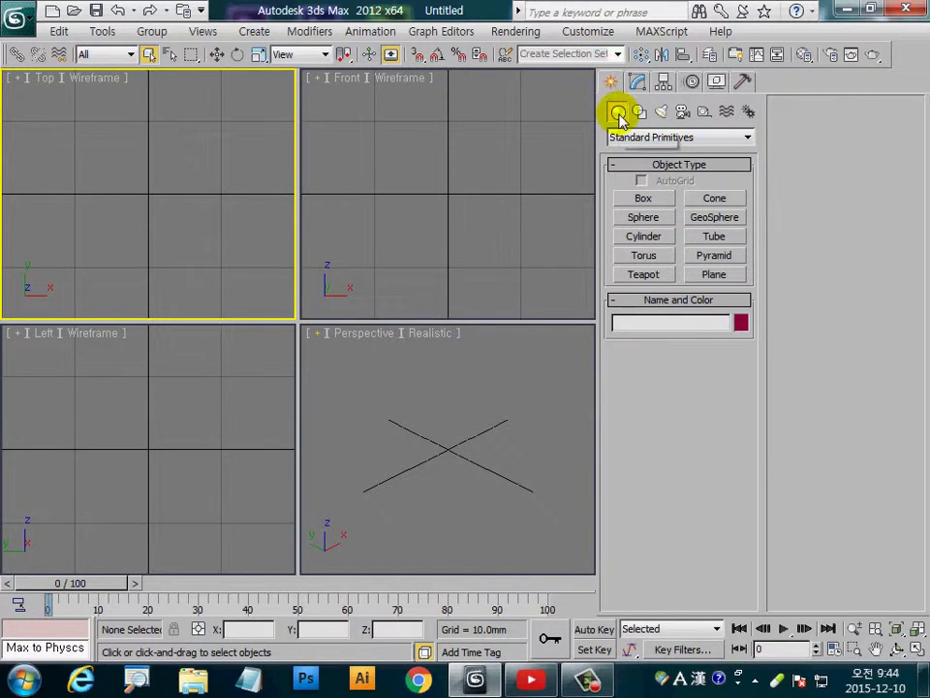
# - Create a box sized 400 x 400 x 400 mm with 3 length, width and height segments
pyautogui.click(645, 197)
pyautogui.moveTo(107, 232); pyautogui.dragTo(213, 143)
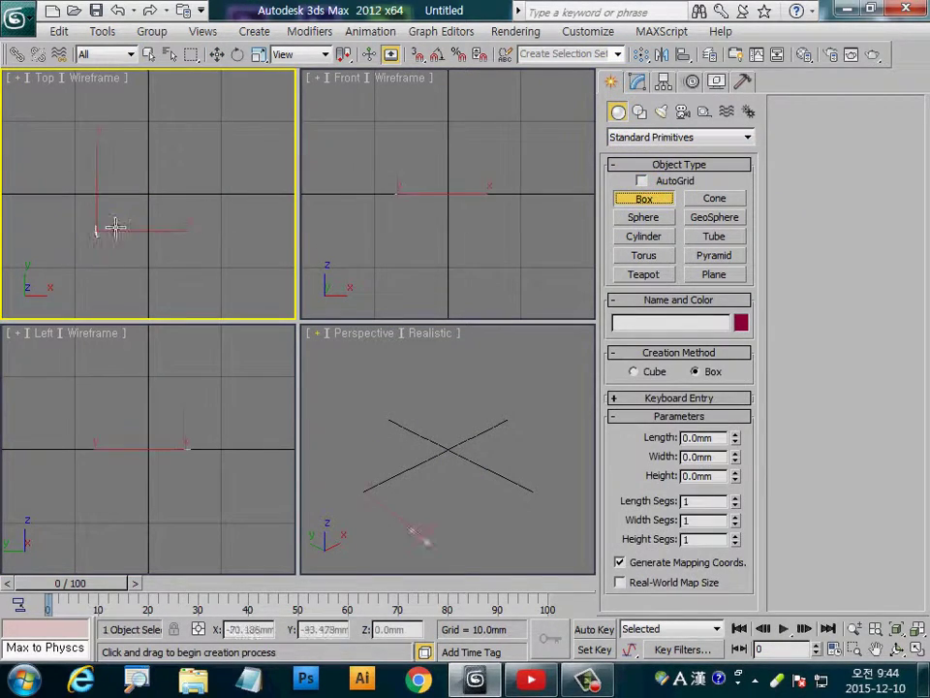
pyautogui.click(244, 66)
pyautogui.write('4')
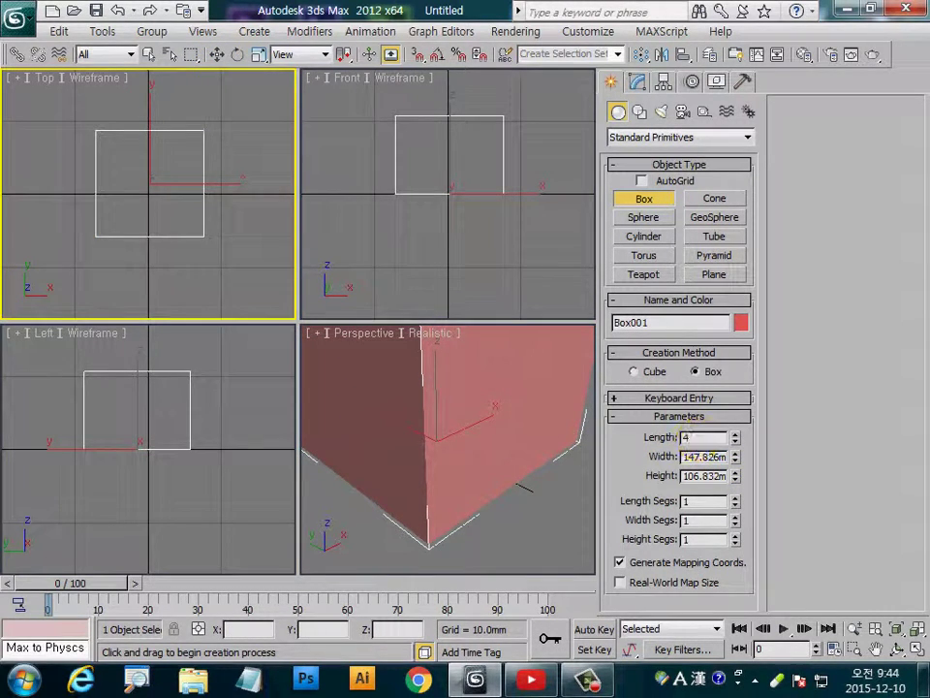
pyautogui.write('0')
pyautogui.press('Tab')
pyautogui.write('0')
pyautogui.press('Tab')
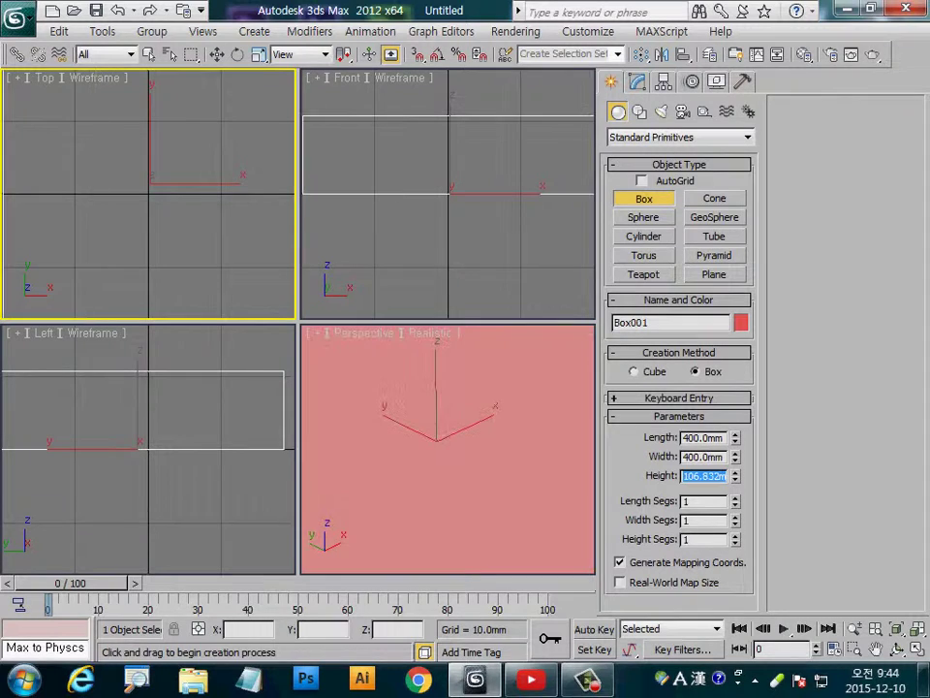
pyautogui.write('0')
pyautogui.press('Tab')
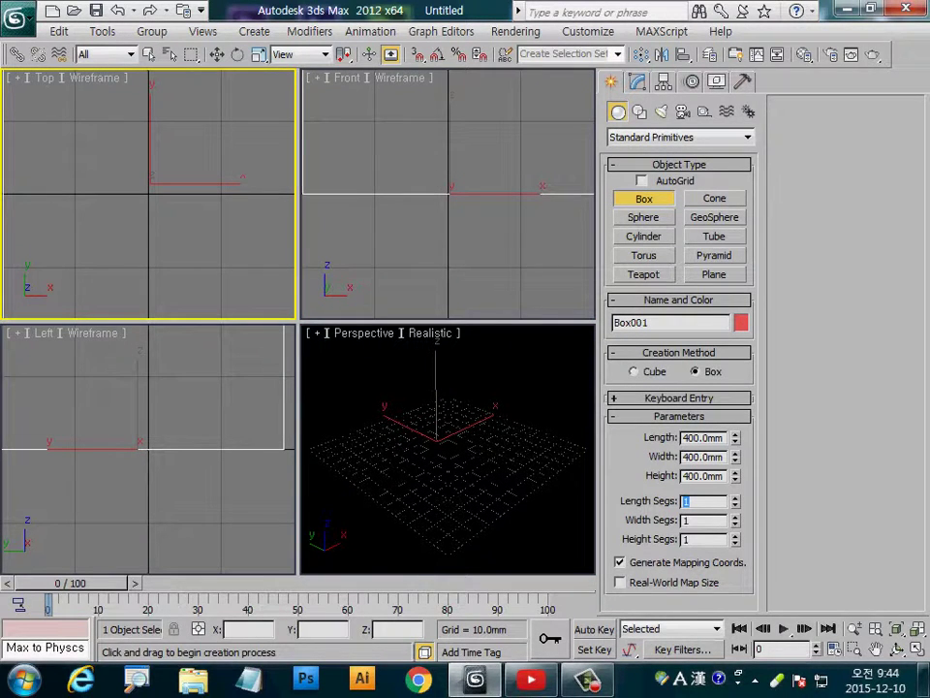
pyautogui.write('3')
pyautogui.press('Tab')
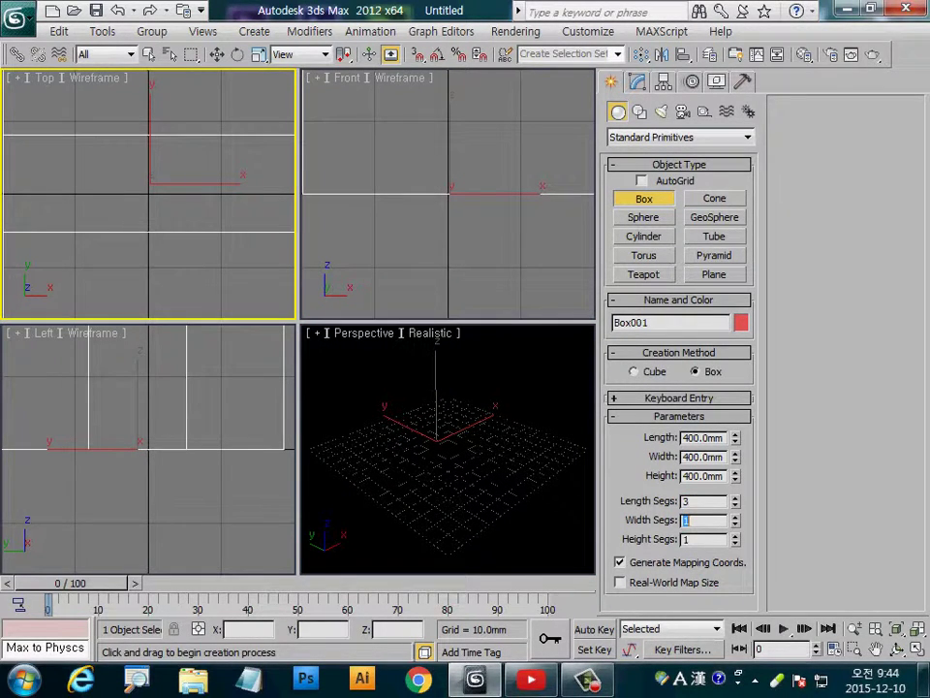
pyautogui.write('3')
pyautogui.press('Tab')
pyautogui.write('3')
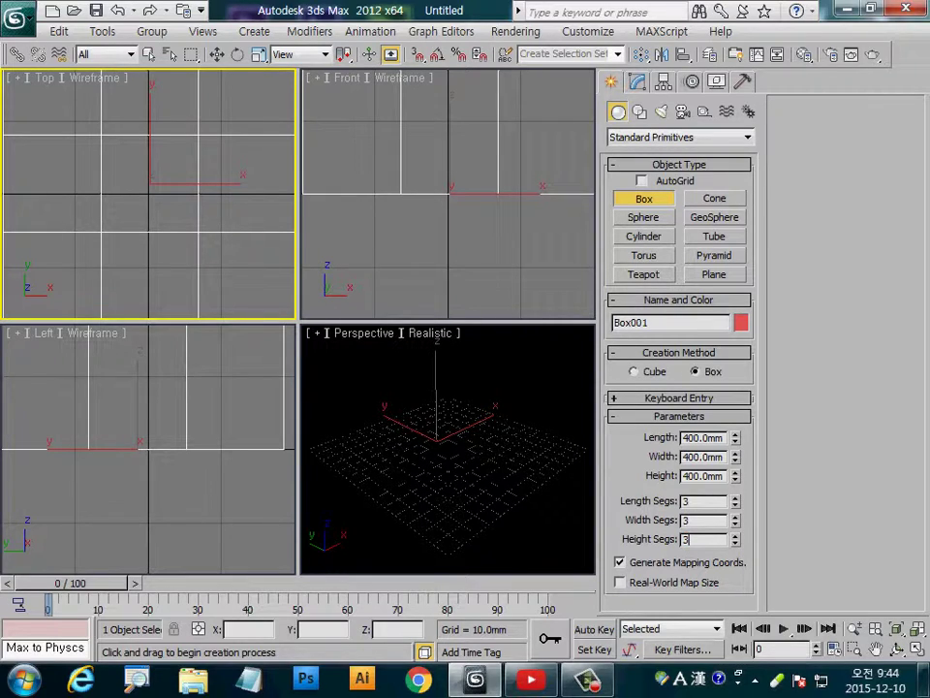
pyautogui.press('Return')
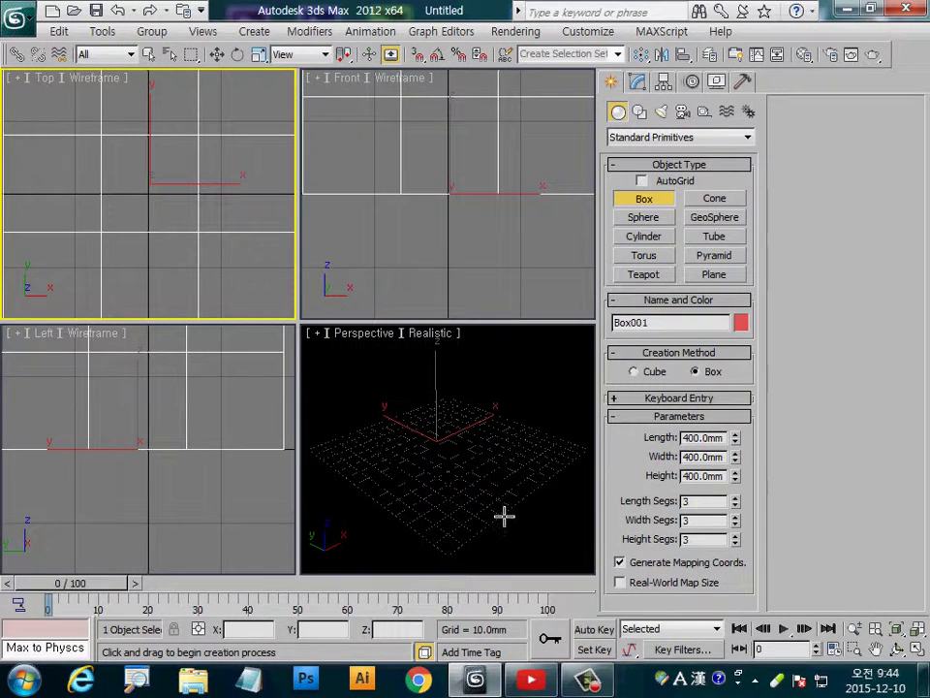
# - Show edged faces on the box in an isolated, maximized Perspective view and orbit around it
pyautogui.click(498, 500)
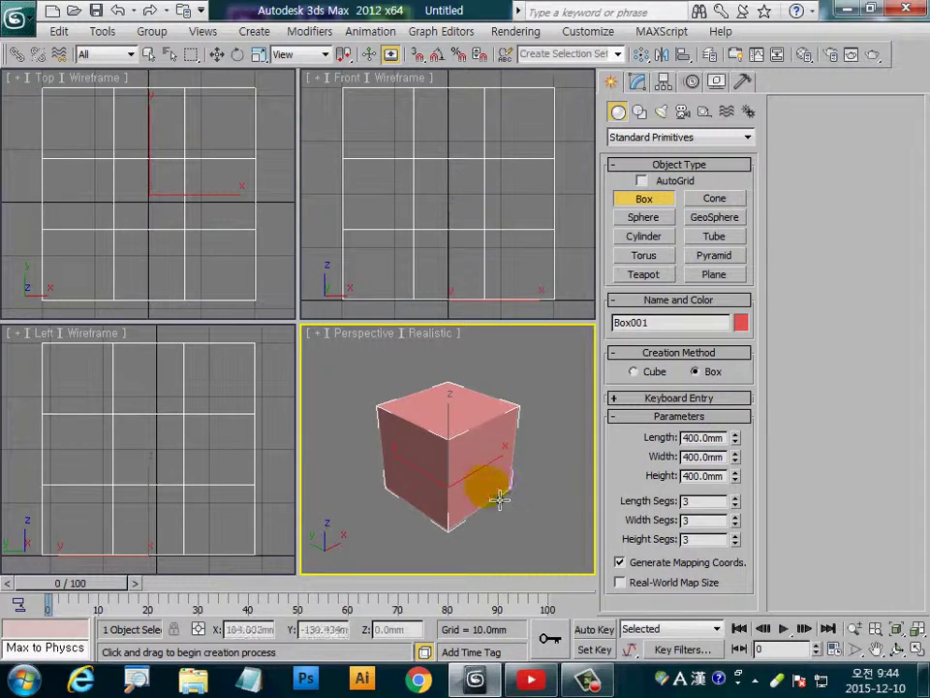
pyautogui.press('F4')
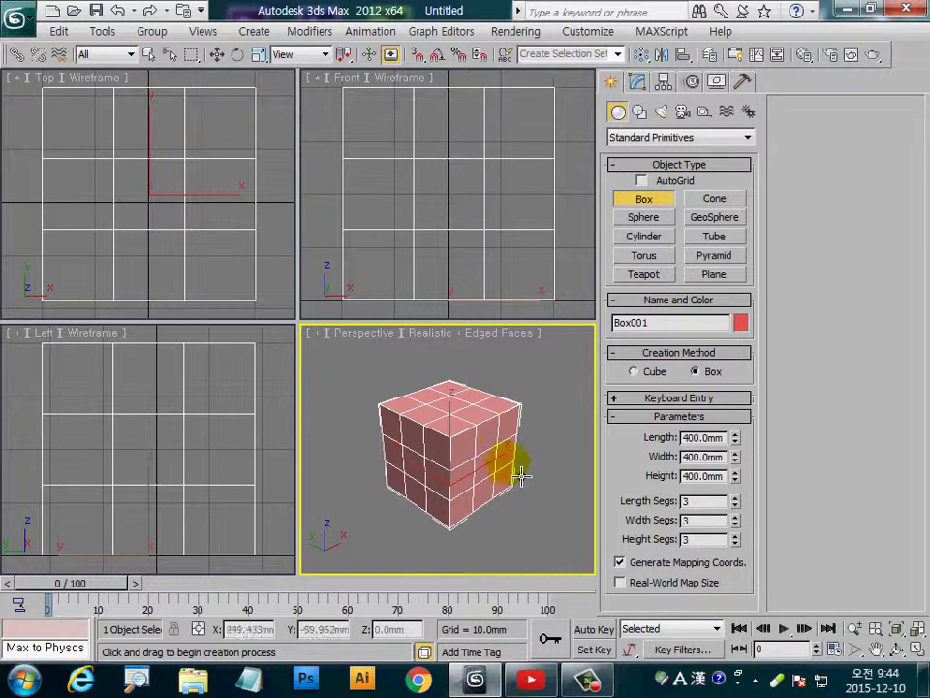
pyautogui.hotkey('alt', 'q')
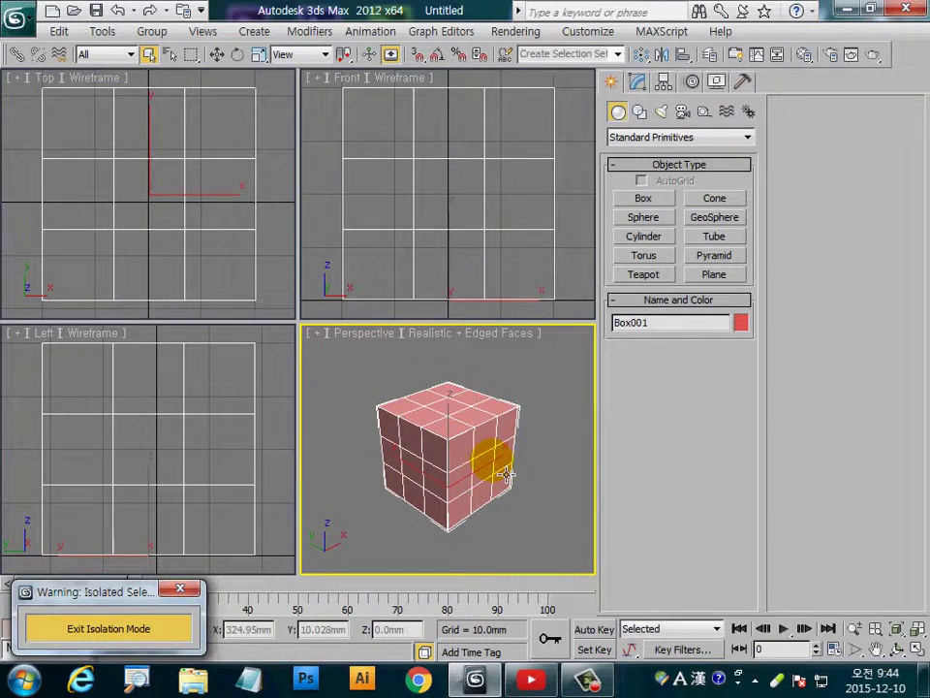
pyautogui.hotkey('alt', 'w')
pyautogui.scroll(5, 421, 267)
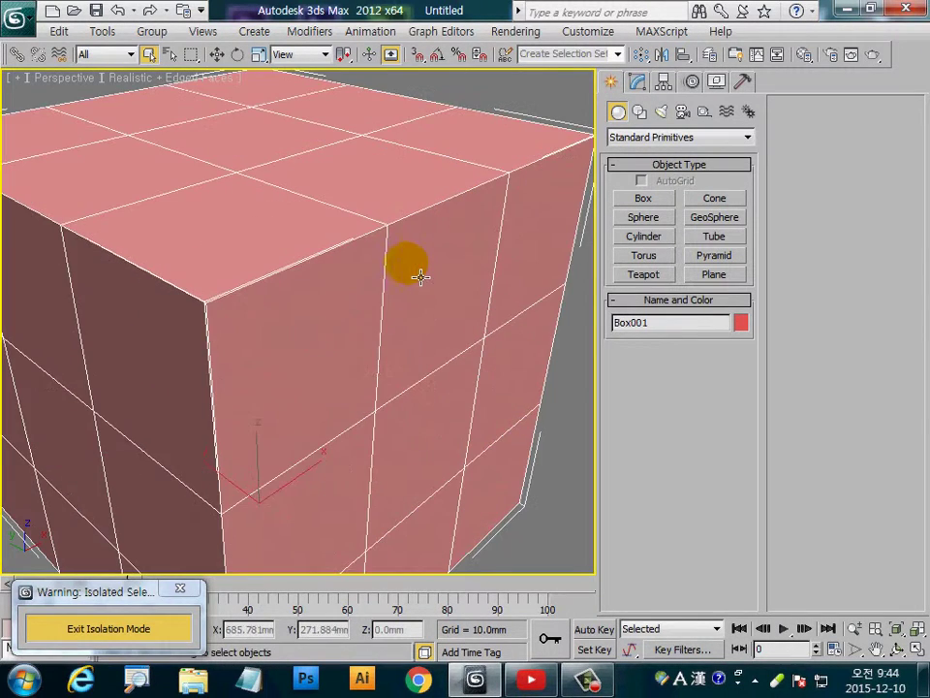
pyautogui.keyDown('alt'); pyautogui.moveTo(480, 222); pyautogui.dragTo(438, 161, button='middle'); pyautogui.keyUp('alt')
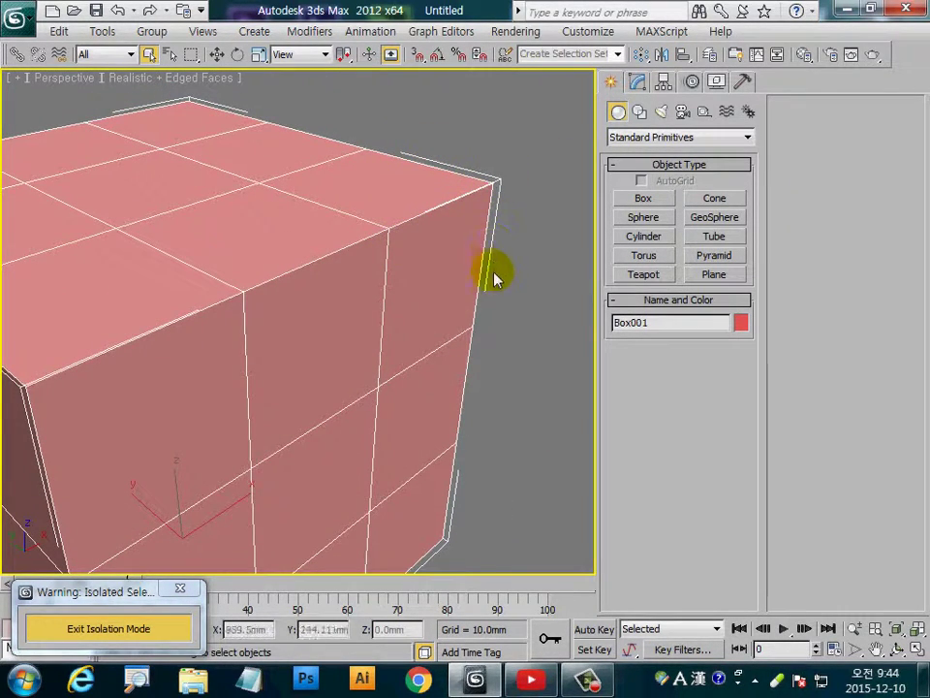
pyautogui.moveTo(495, 278)
pyautogui.keyDown('alt'); pyautogui.mouseDown(button='middle')
pyautogui.moveTo(405, 409)
pyautogui.moveTo(393, 341)
pyautogui.moveTo(363, 349)
pyautogui.moveTo(343, 338)
pyautogui.mouseUp(button='middle'); pyautogui.keyUp('alt')
pyautogui.scroll(-5, 377, 417)
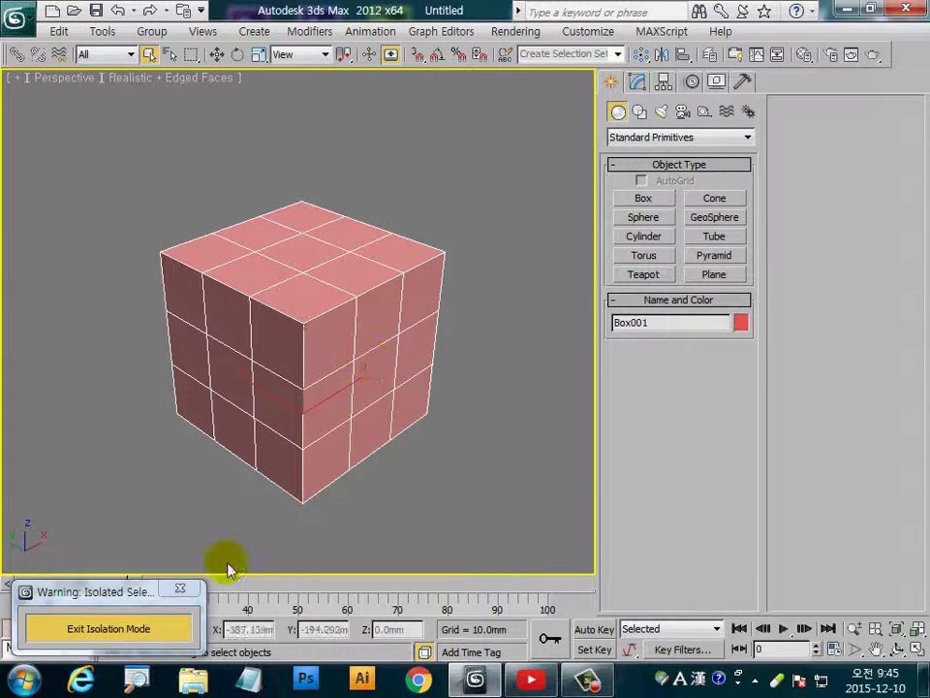
# - Exit isolation mode and bring up Box001's modifier stack and parameters
pyautogui.click(151, 628)
pyautogui.keyDown('alt'); pyautogui.moveTo(363, 415); pyautogui.dragTo(352, 383, button='middle'); pyautogui.keyUp('alt')
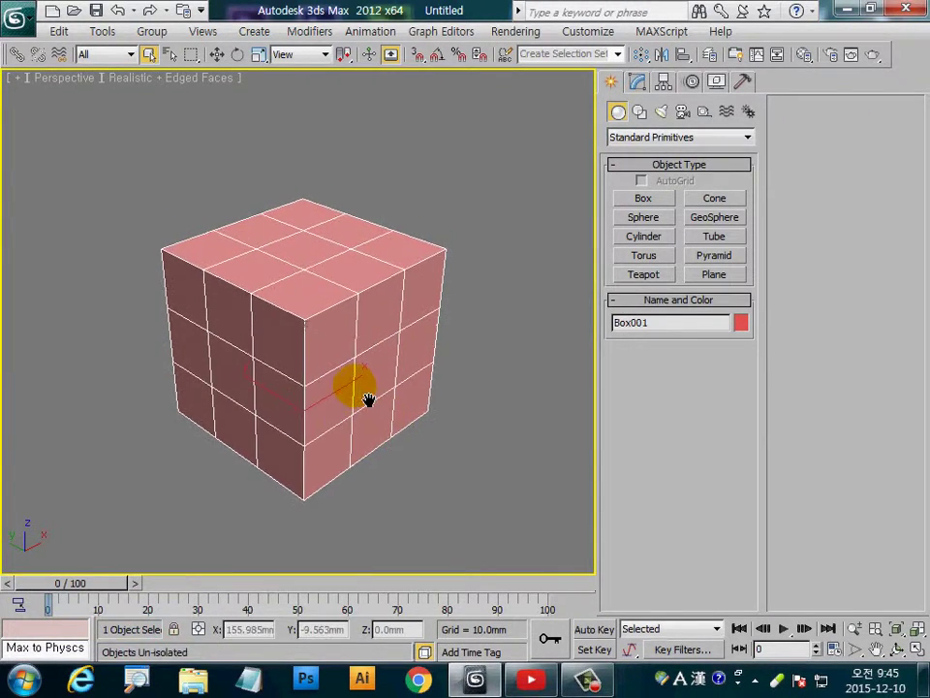
pyautogui.click(637, 83)
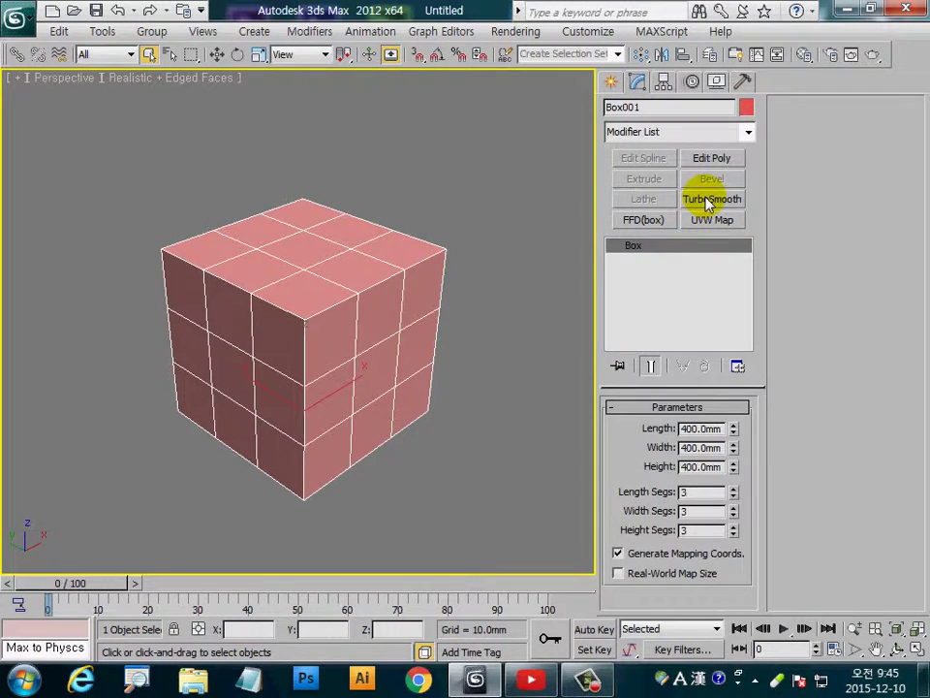
# - Add TurboSmooth and a Spherify modifier at 75 percent, then restore the four-view layout
pyautogui.click(707, 201)
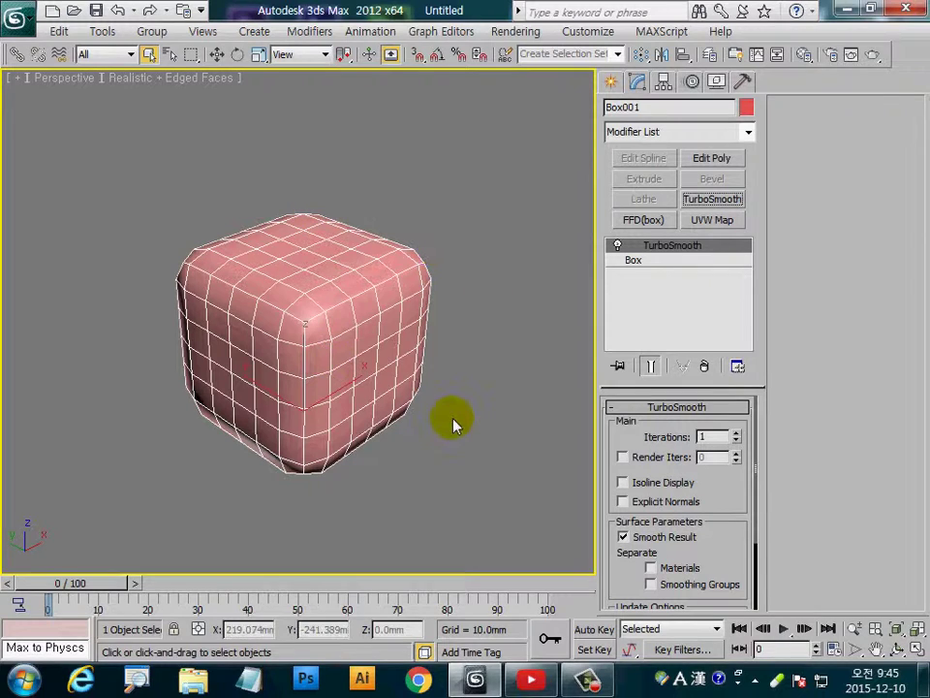
pyautogui.click(676, 131)
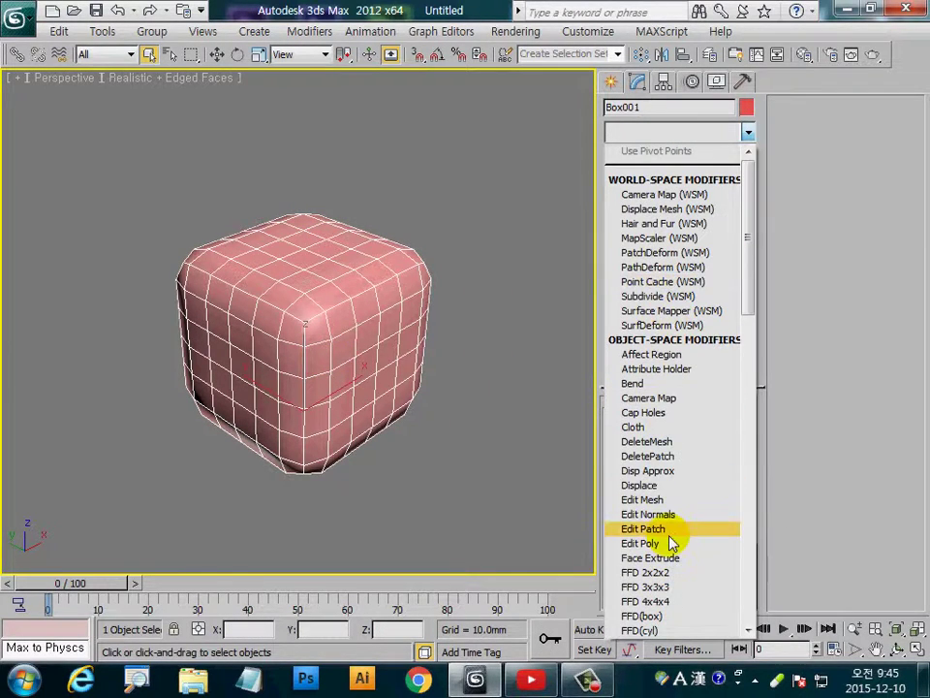
pyautogui.scroll(-20, 659, 542)
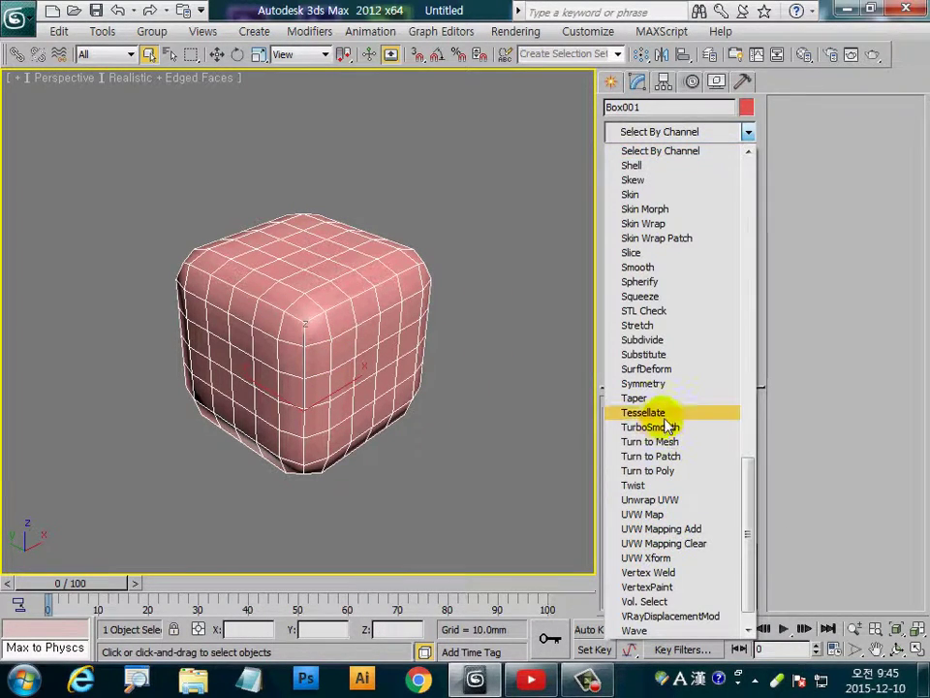
pyautogui.click(663, 283)
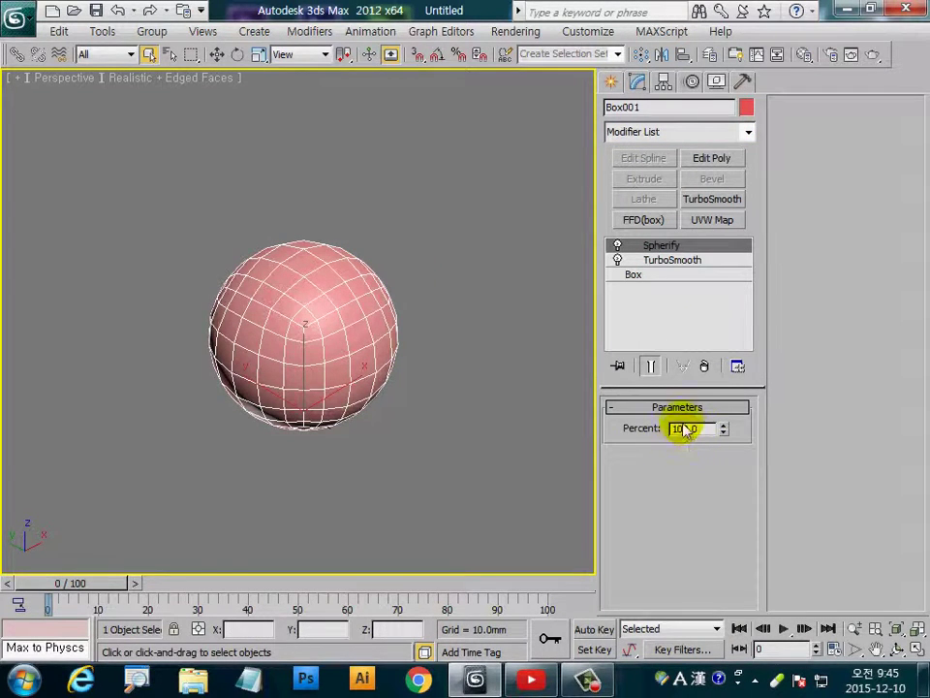
pyautogui.moveTo(701, 432); pyautogui.dragTo(625, 430)
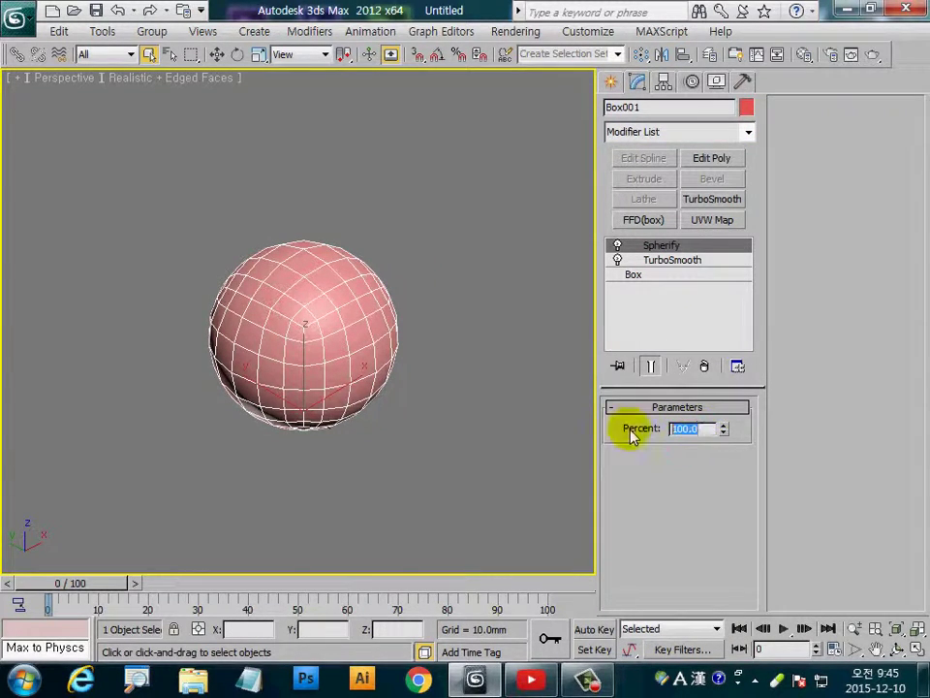
pyautogui.write('75')
pyautogui.press('Return')
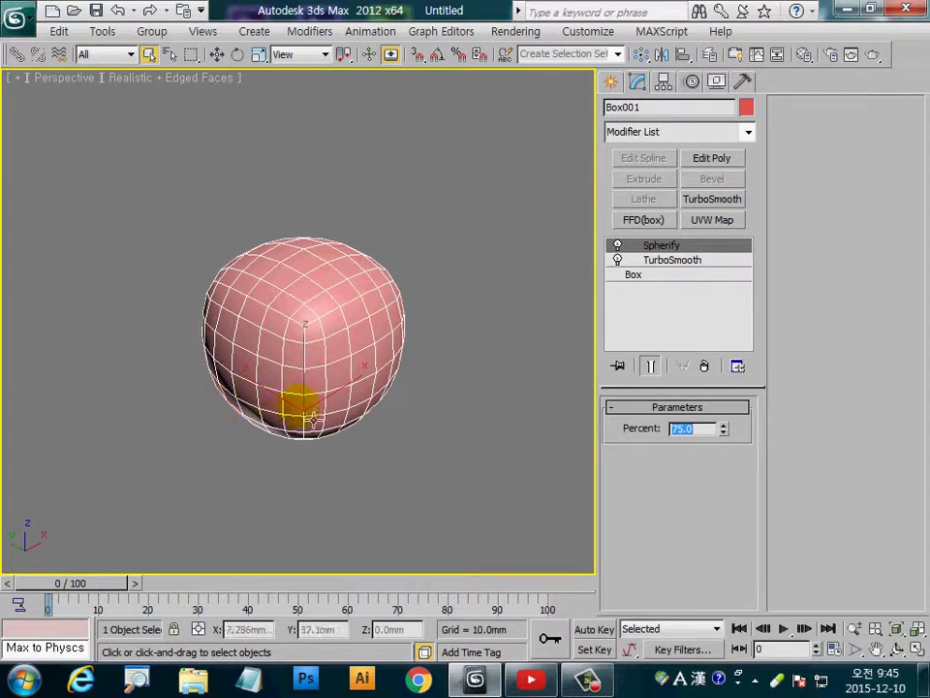
pyautogui.moveTo(301, 407)
pyautogui.keyDown('alt'); pyautogui.mouseDown(button='middle')
pyautogui.moveTo(321, 388)
pyautogui.moveTo(439, 386)
pyautogui.moveTo(302, 423)
pyautogui.mouseUp(button='middle'); pyautogui.keyUp('alt')
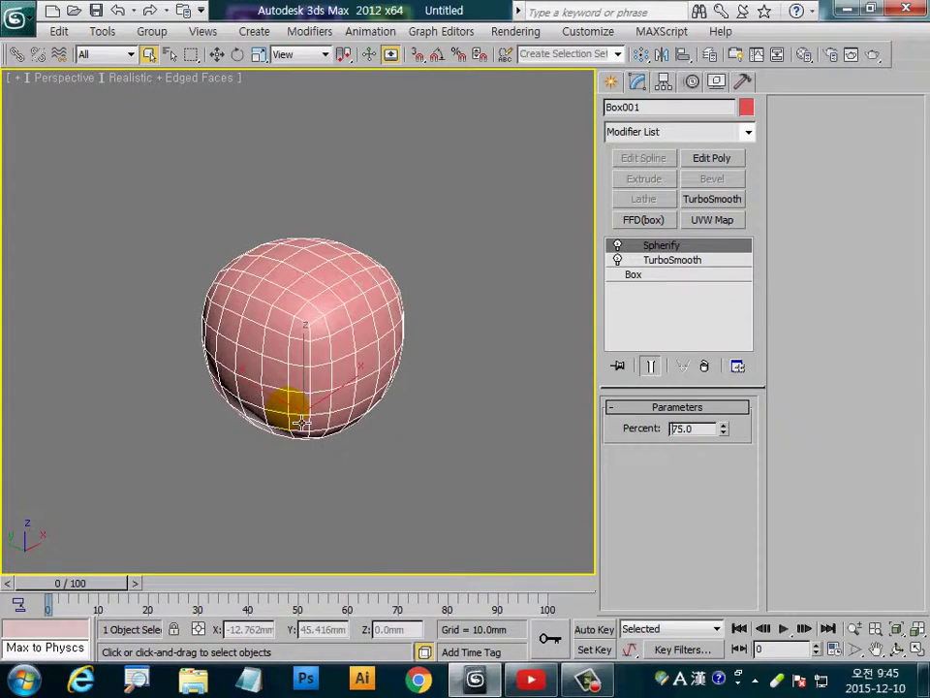
pyautogui.hotkey('alt', 'w')
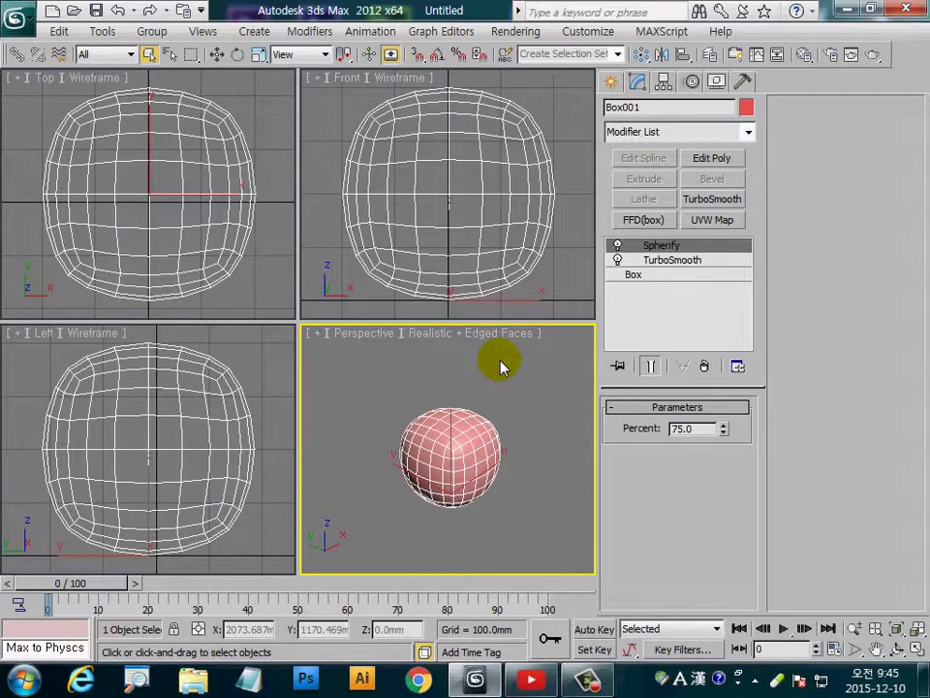
# - Add an Edit Poly modifier in Polygon mode and maximize the Front view
pyautogui.click(715, 161)
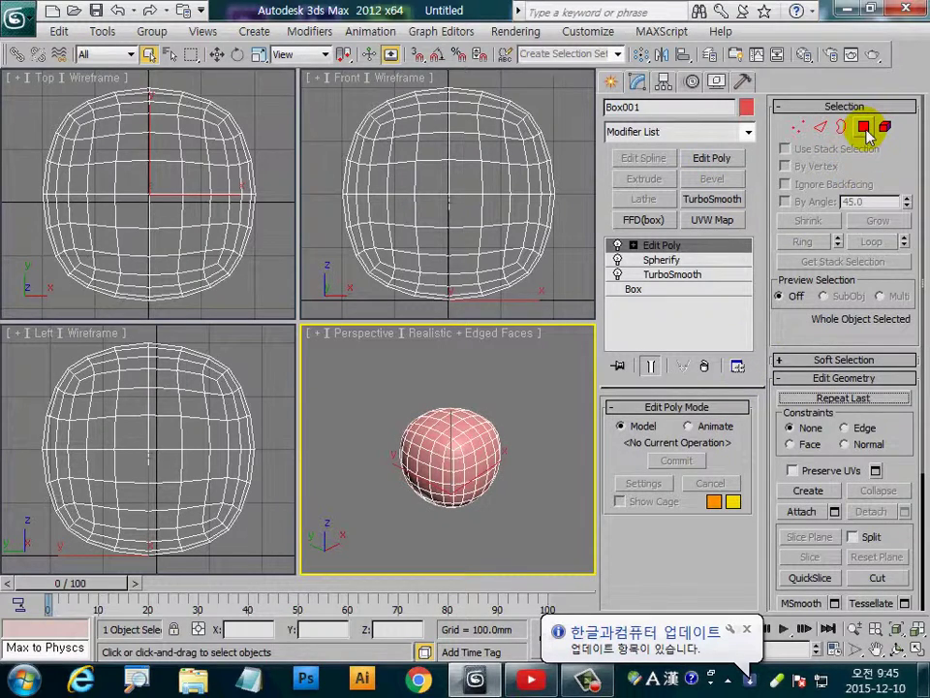
pyautogui.click(864, 130)
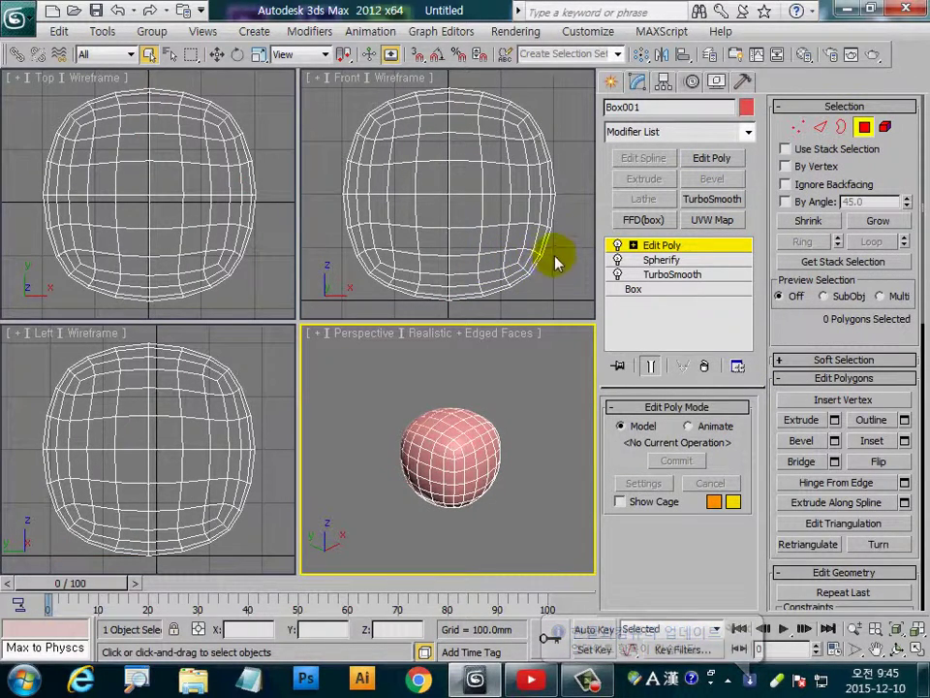
pyautogui.click(568, 230)
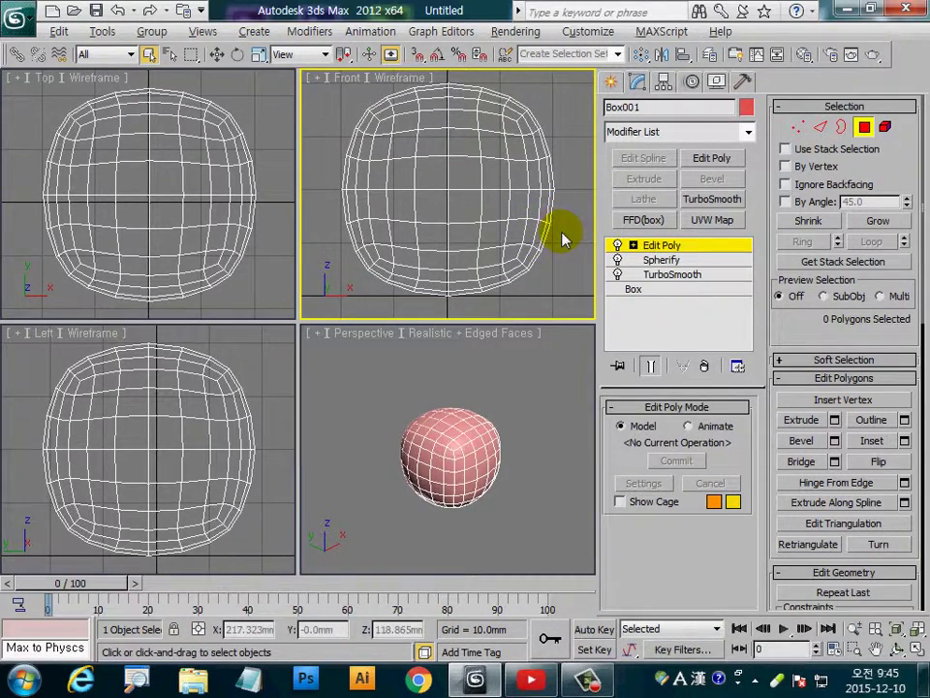
pyautogui.hotkey('alt', 'w')
pyautogui.moveTo(435, 406); pyautogui.dragTo(437, 414, button='middle')
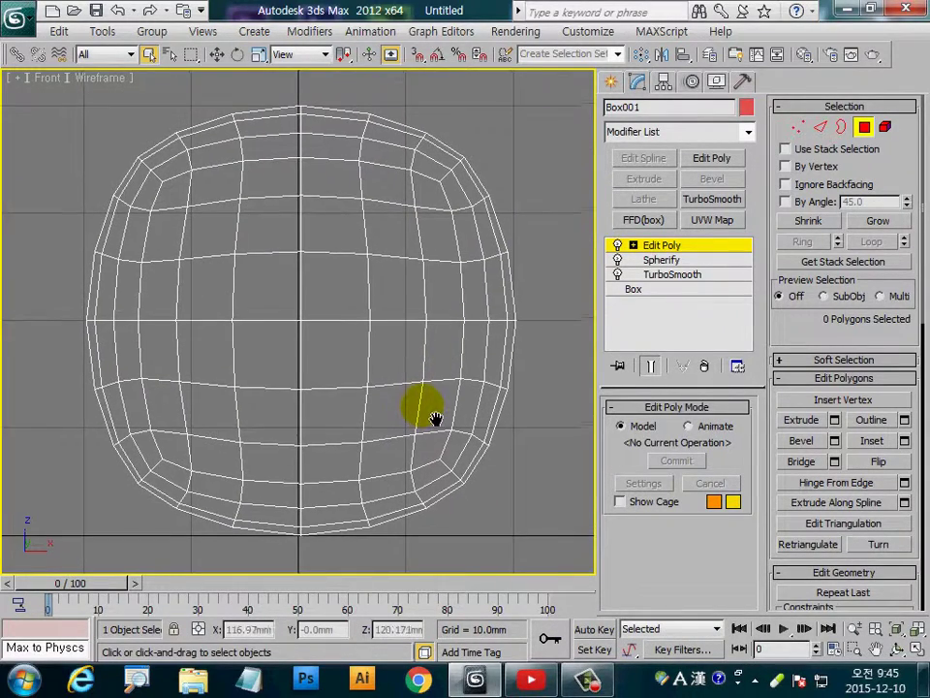
# - Delete the 128 right and top polygons, leaving a C-shaped strip, and restore four views
pyautogui.click(523, 452)
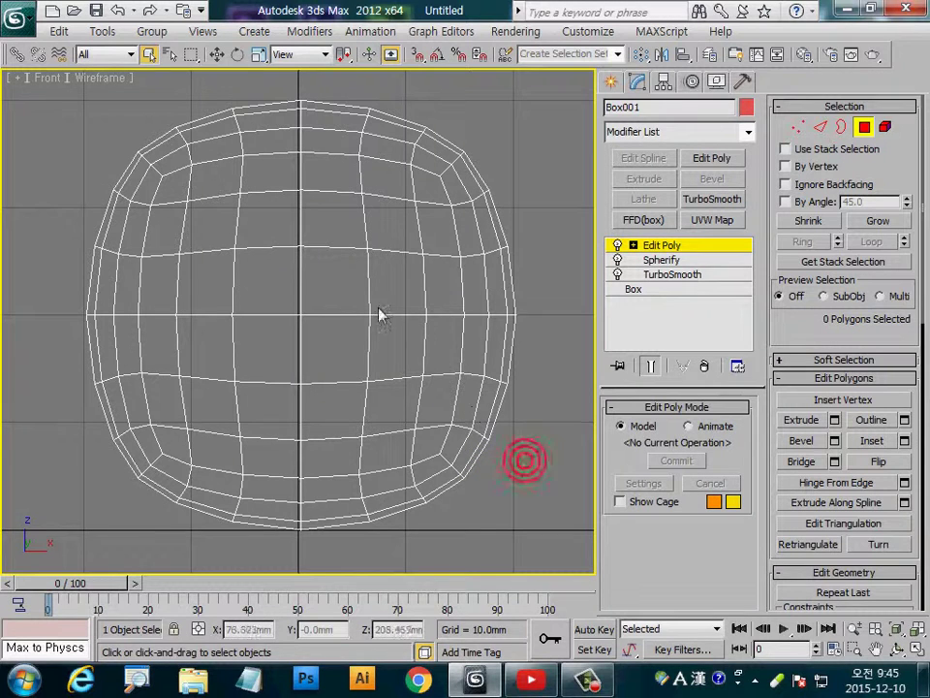
pyautogui.moveTo(518, 446); pyautogui.dragTo(215, 95)
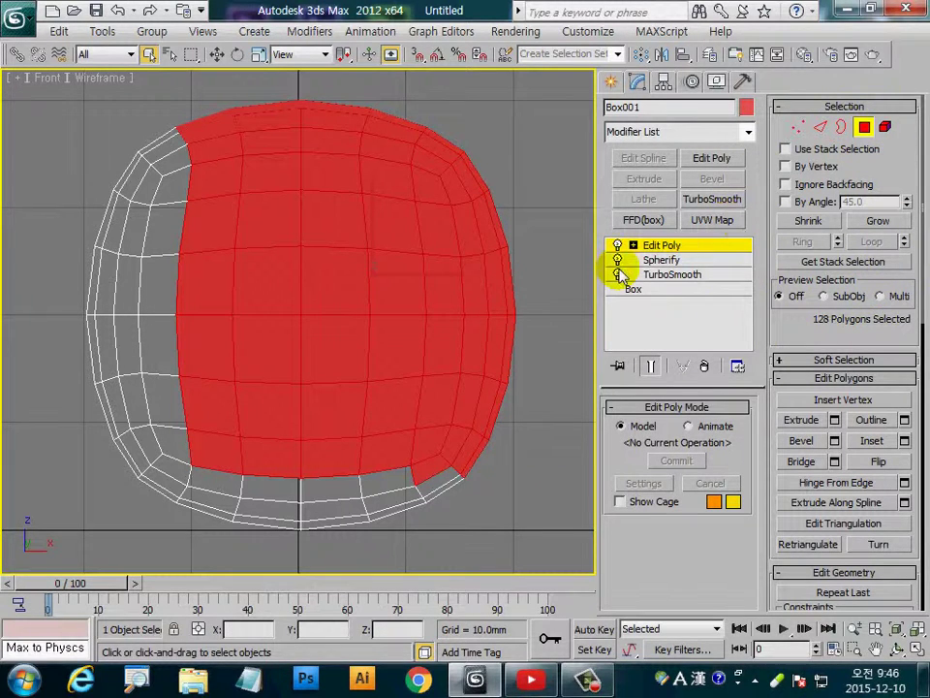
pyautogui.press('Delete')
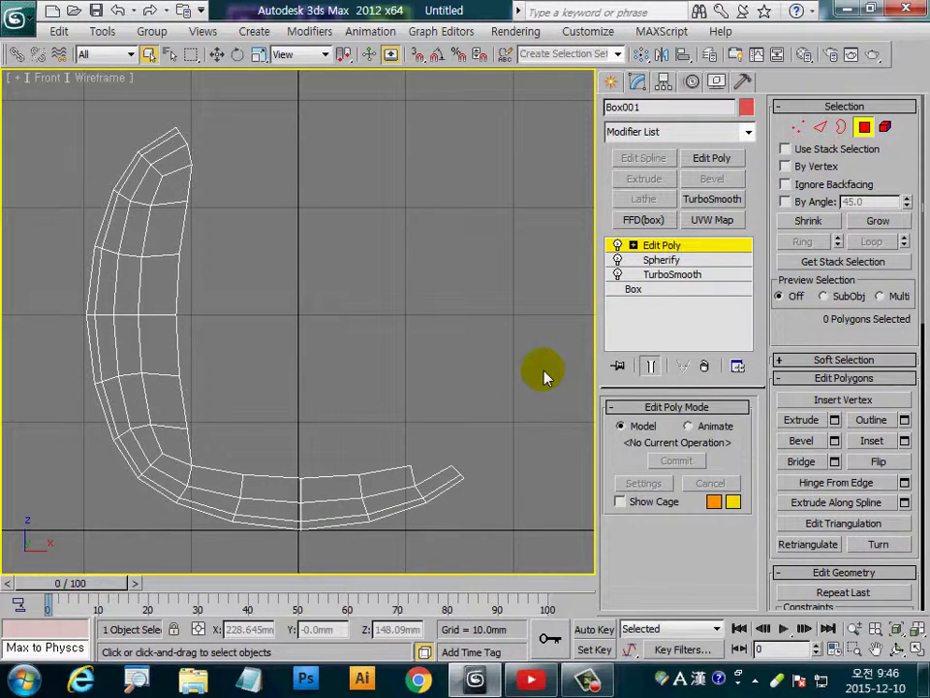
pyautogui.click(663, 245)
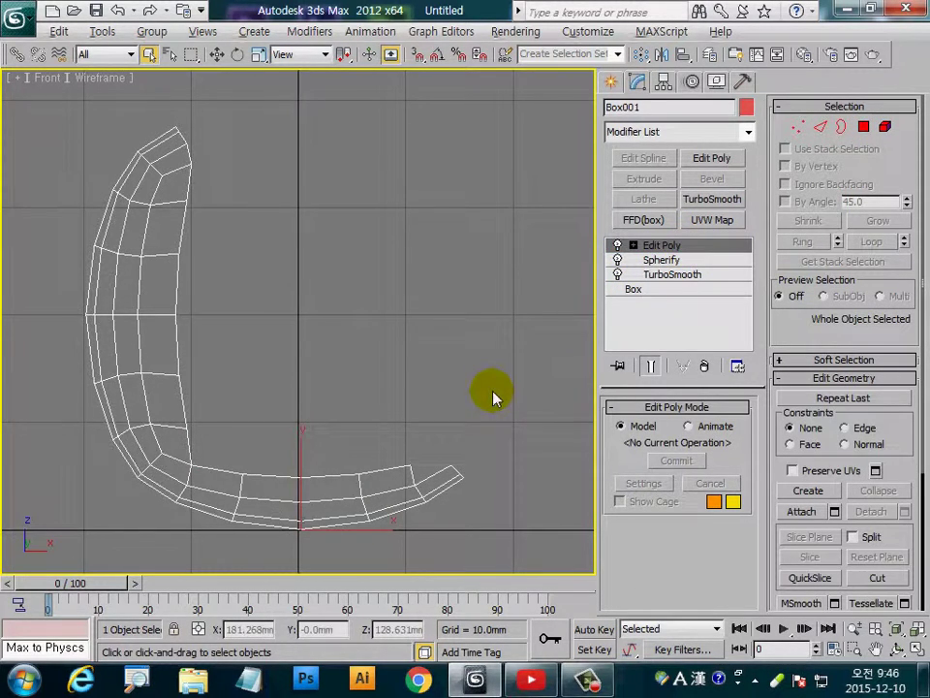
pyautogui.hotkey('alt', 'w')
# - Reselect Box001 in Polygon mode and select 116 upper-right polygons in the Front view
pyautogui.moveTo(436, 543)
pyautogui.keyDown('alt'); pyautogui.mouseDown(button='middle')
pyautogui.moveTo(498, 481)
pyautogui.moveTo(438, 455)
pyautogui.moveTo(432, 399)
pyautogui.moveTo(357, 440)
pyautogui.moveTo(307, 483)
pyautogui.moveTo(474, 379)
pyautogui.moveTo(443, 463)
pyautogui.mouseUp(button='middle'); pyautogui.keyUp('alt')
pyautogui.click(470, 218)
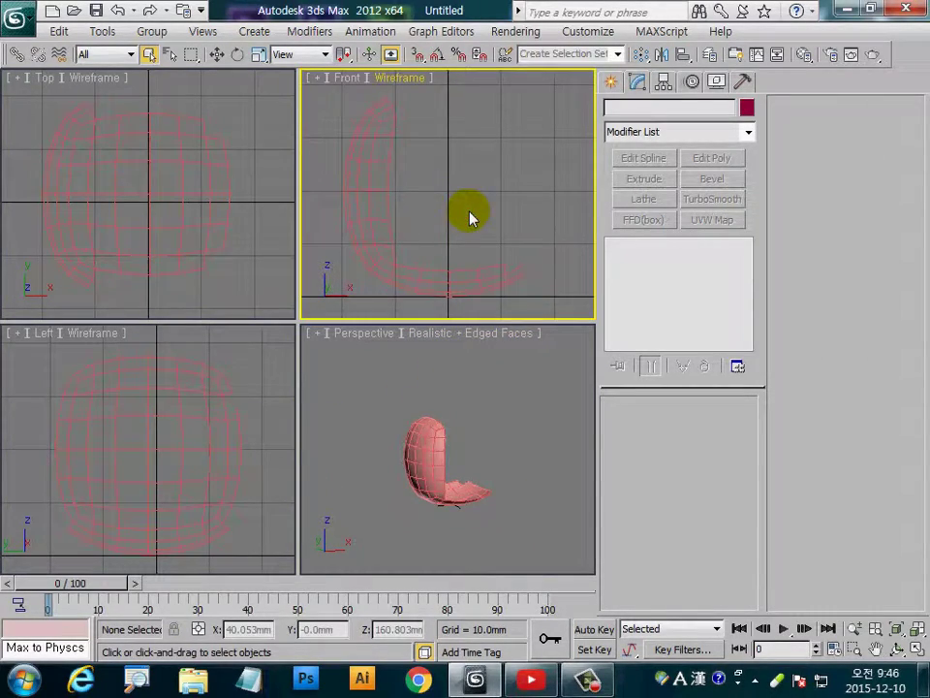
pyautogui.click(470, 218)
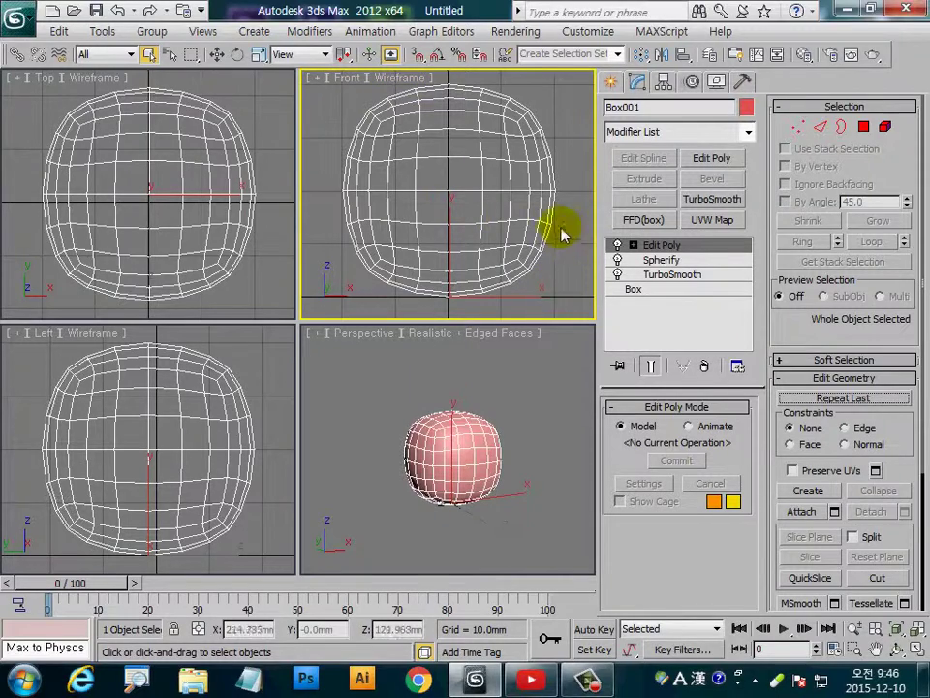
pyautogui.click(863, 126)
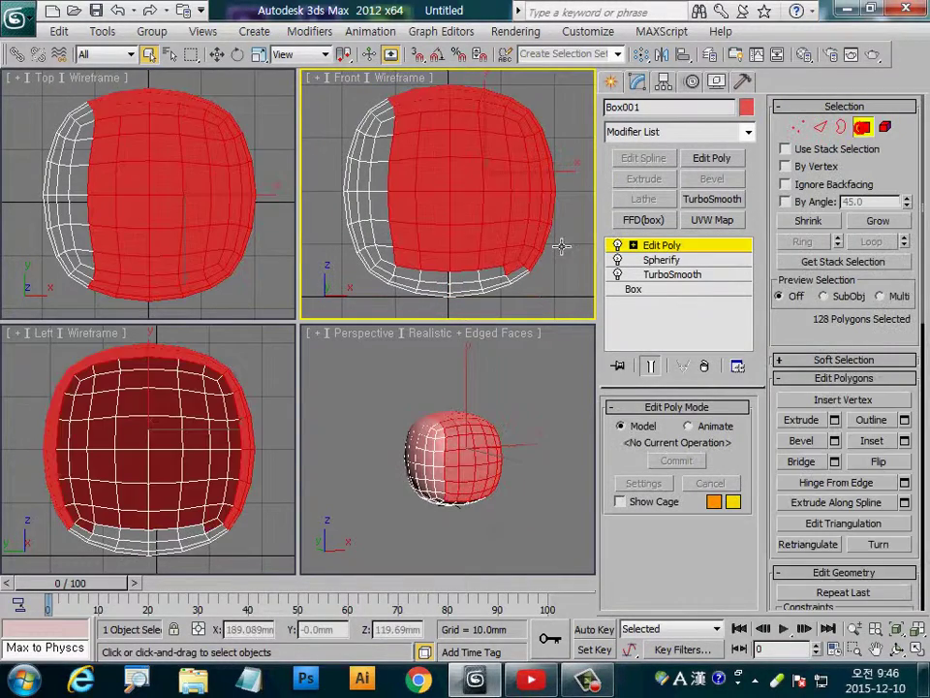
pyautogui.click(568, 243)
pyautogui.moveTo(559, 257); pyautogui.dragTo(409, 83)
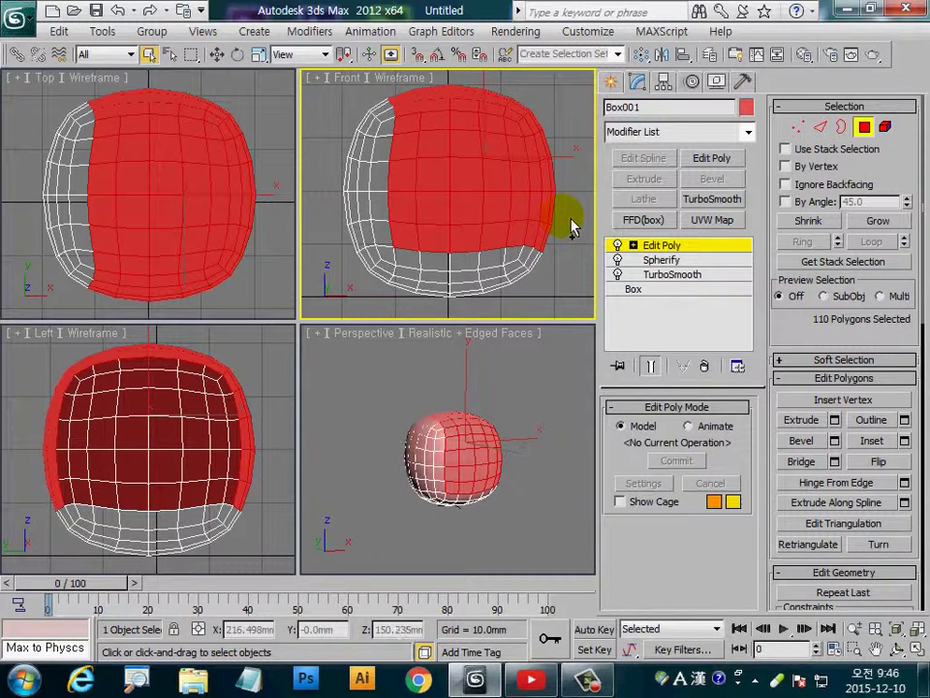
pyautogui.moveTo(514, 257)
pyautogui.keyDown('ctrl'); pyautogui.mouseDown()
pyautogui.moveTo(584, 278)
pyautogui.moveTo(570, 287)
pyautogui.mouseUp(); pyautogui.keyUp('ctrl')
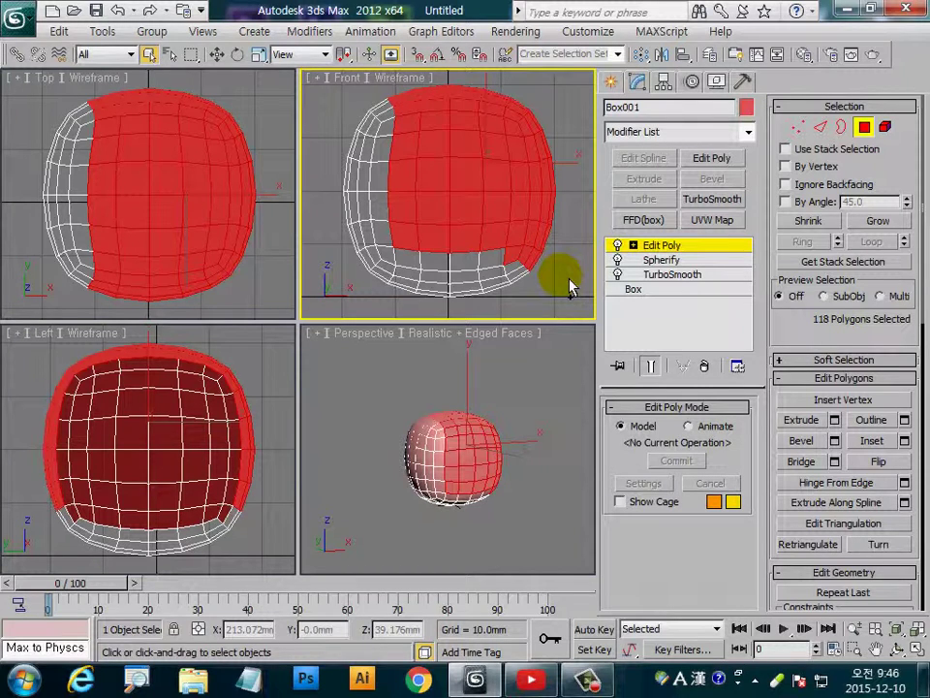
# - Delete the marked polygons and move the shell to world position 0, 0, 0
pyautogui.press('Delete')
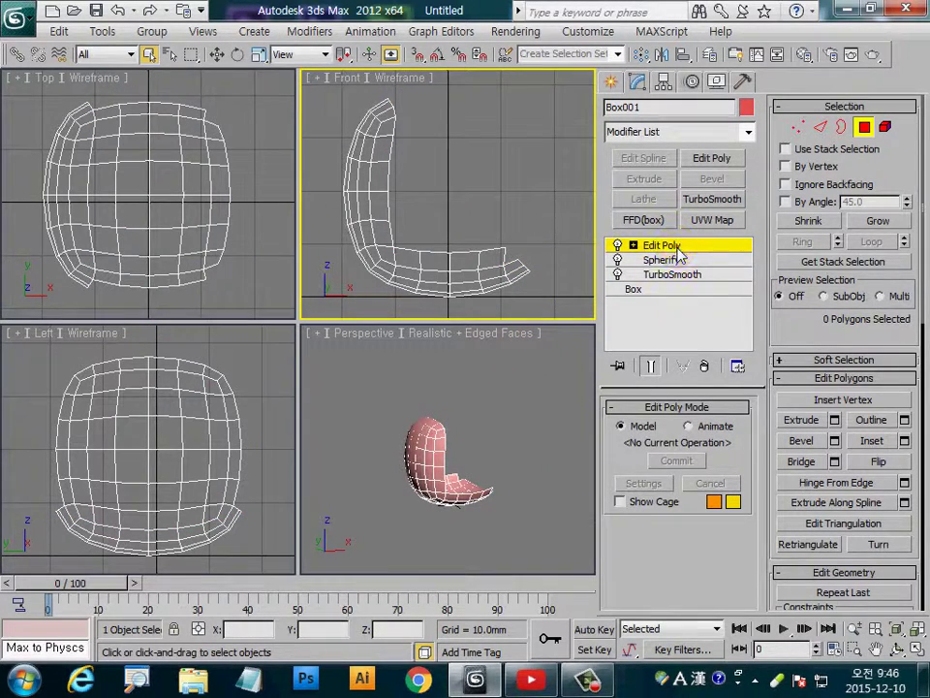
pyautogui.click(678, 248)
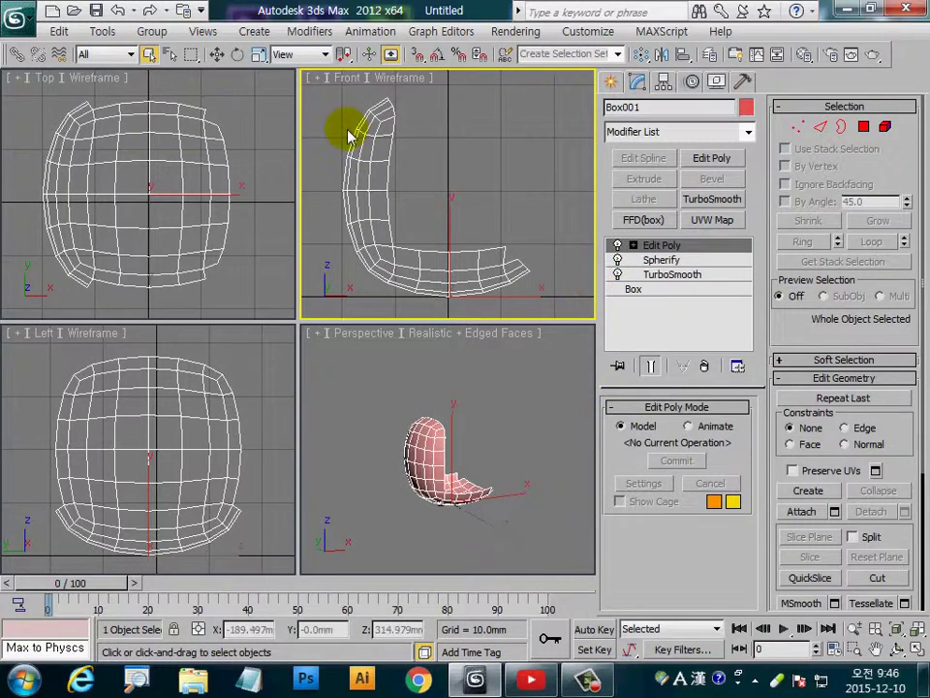
pyautogui.click(217, 56)
pyautogui.rightClick(217, 55)
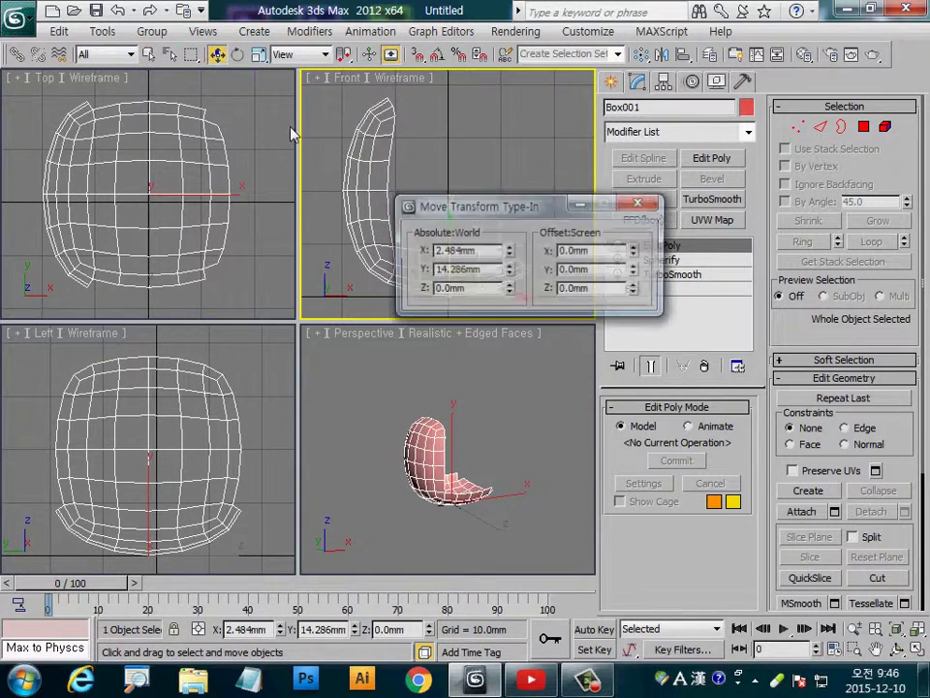
pyautogui.rightClick(508, 252)
pyautogui.rightClick(507, 271)
pyautogui.rightClick(508, 289)
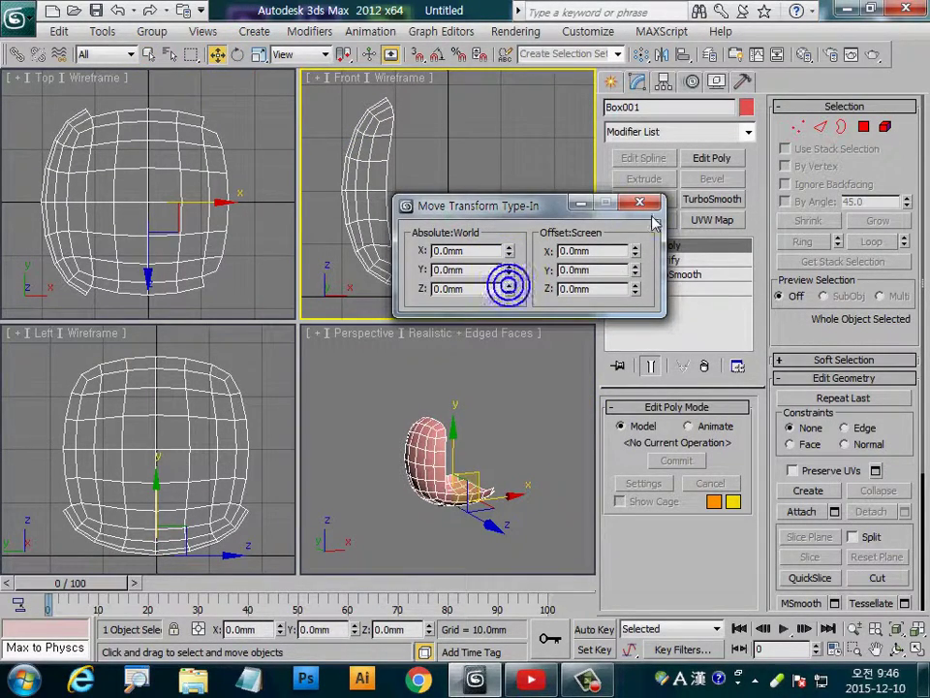
pyautogui.click(639, 201)
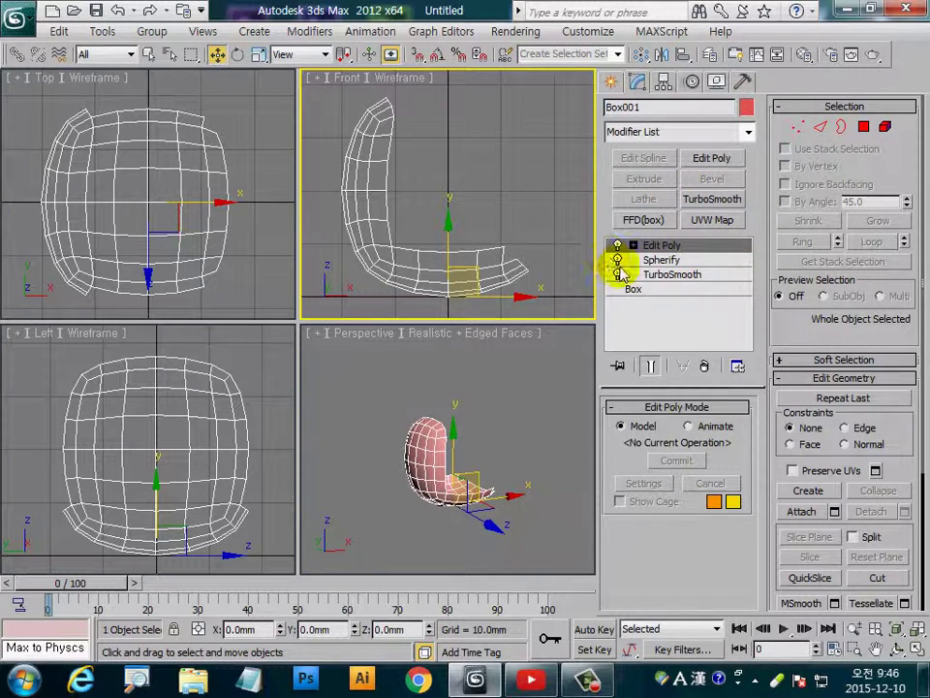
# - Orbit the Perspective view around the shell and bring up its right-click quad menu
pyautogui.moveTo(504, 477)
pyautogui.keyDown('alt'); pyautogui.mouseDown(button='middle')
pyautogui.moveTo(401, 433)
pyautogui.moveTo(390, 404)
pyautogui.mouseUp(button='middle'); pyautogui.keyUp('alt')
pyautogui.keyDown('alt'); pyautogui.moveTo(451, 496); pyautogui.dragTo(527, 374, button='middle'); pyautogui.keyUp('alt')
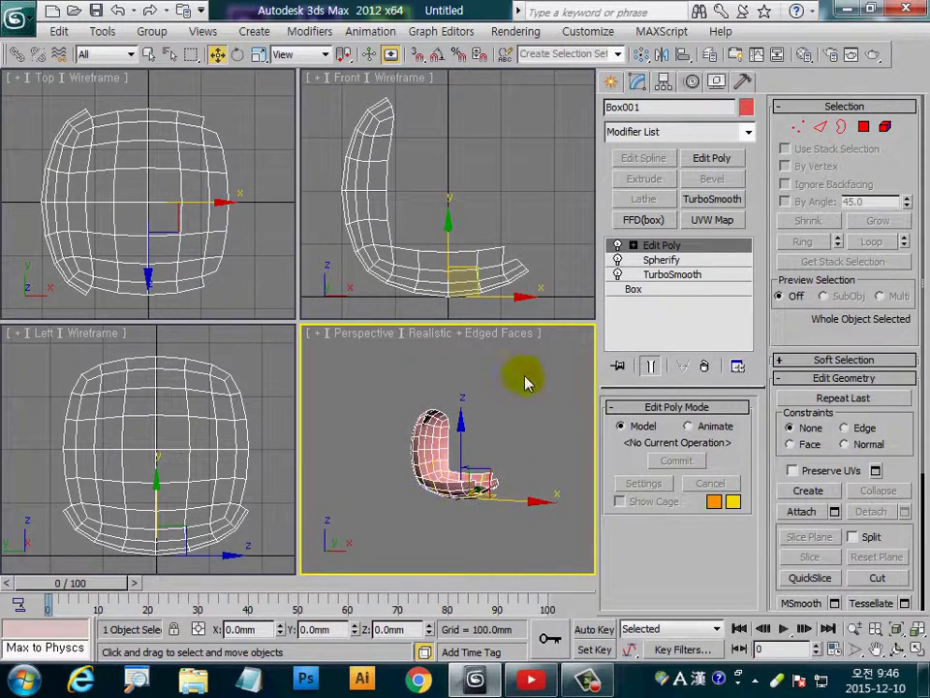
pyautogui.rightClick(432, 385)
pyautogui.moveTo(523, 552)
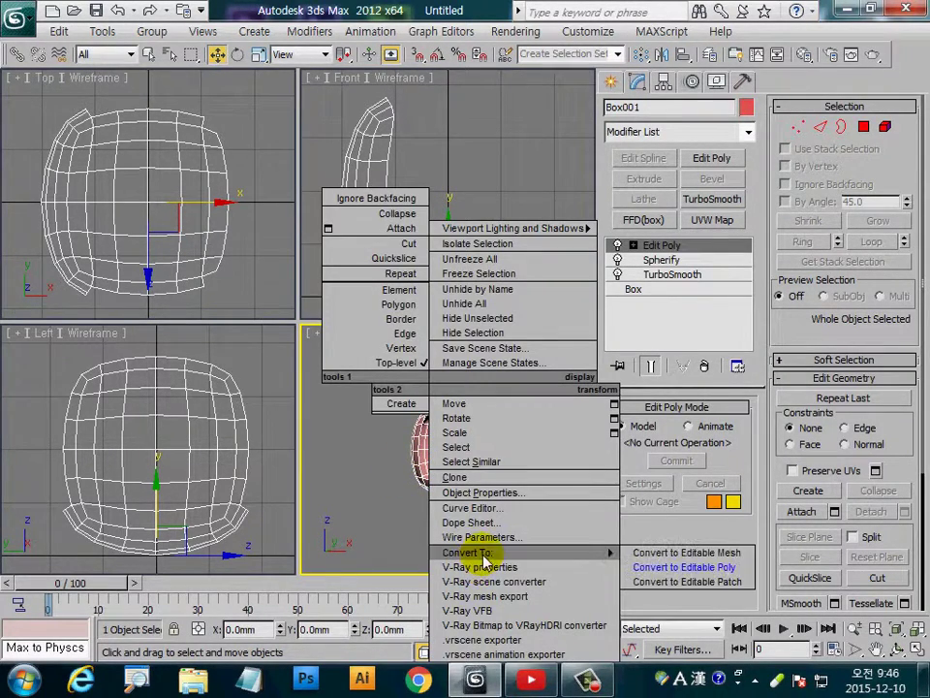
# - Convert the shell to an editable poly and zoom in on it
pyautogui.click(700, 570)
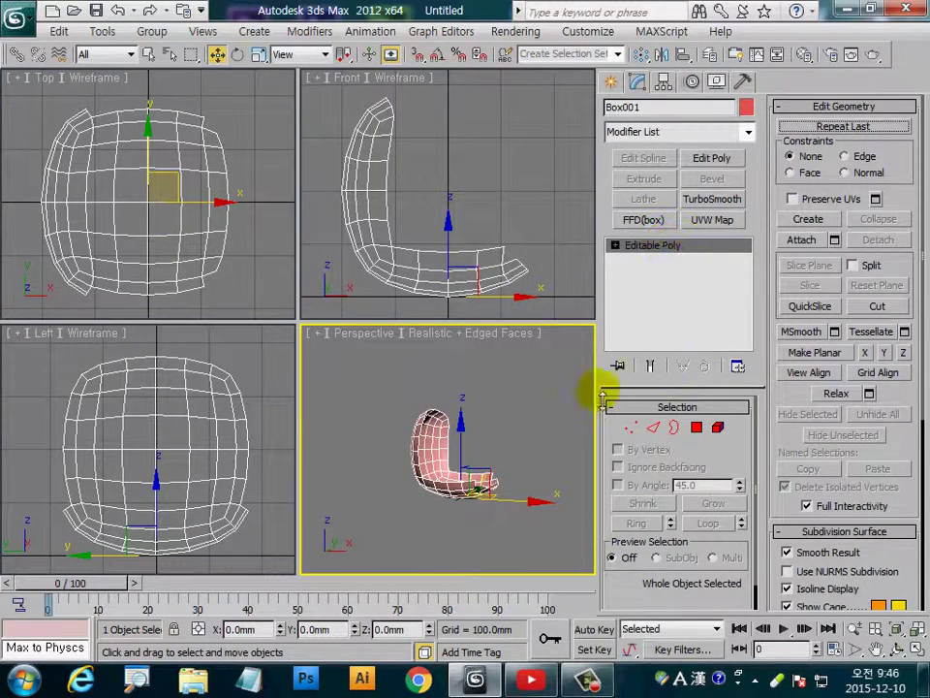
pyautogui.keyDown('alt'); pyautogui.moveTo(467, 508); pyautogui.dragTo(466, 510, button='middle'); pyautogui.keyUp('alt')
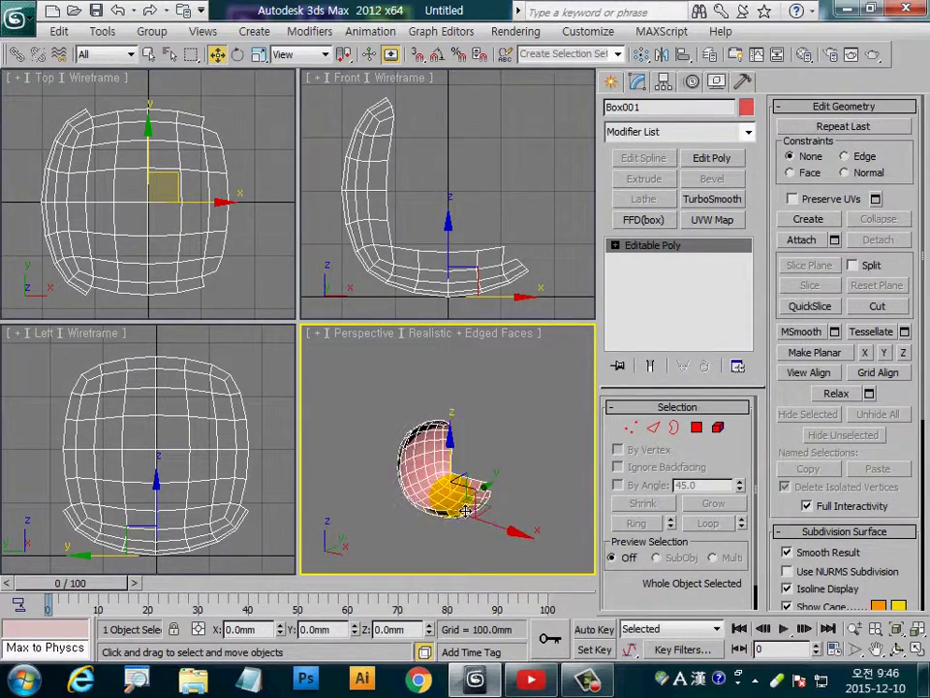
pyautogui.scroll(3, 451, 499)
pyautogui.scroll(3, 464, 465)
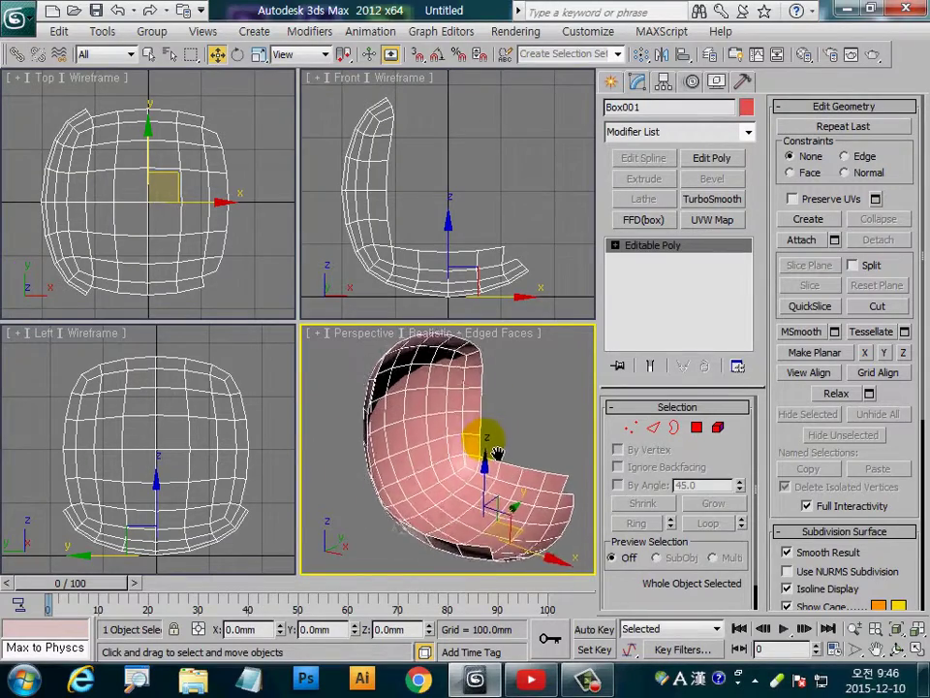
# - Add a Shell modifier with 10 mm inner and 0 mm outer thickness
pyautogui.click(671, 133)
pyautogui.scroll(-10, 663, 322)
pyautogui.scroll(-10, 654, 291)
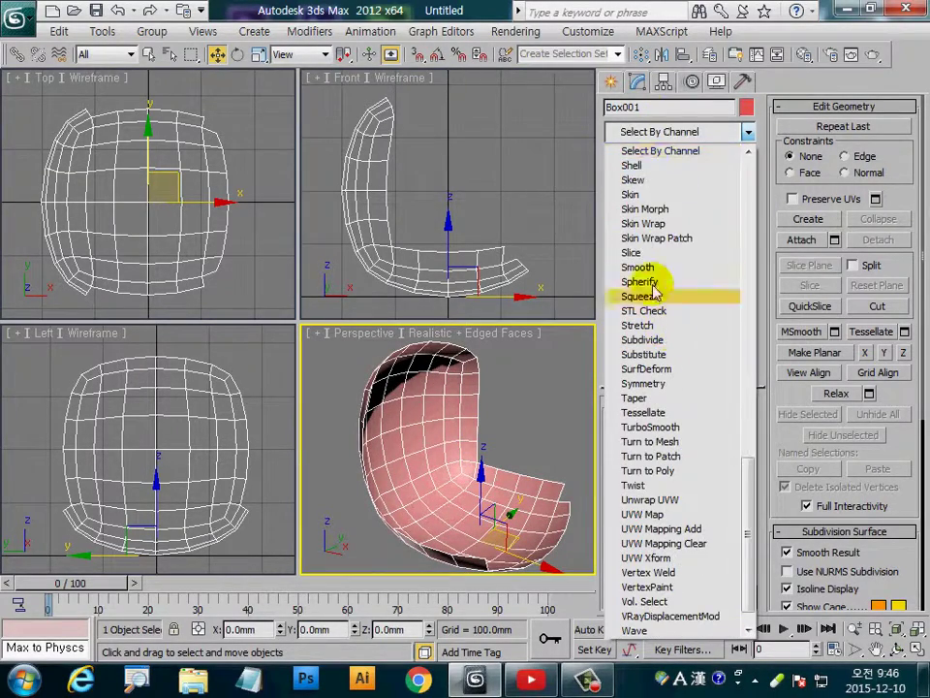
pyautogui.click(645, 167)
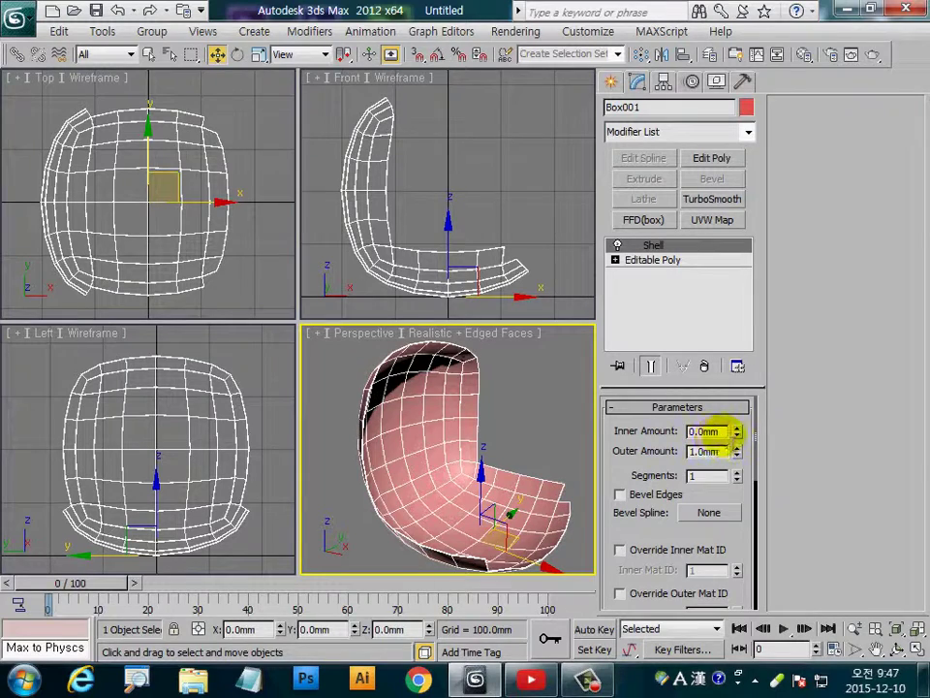
pyautogui.doubleClick(705, 431)
pyautogui.write('10')
pyautogui.press('Tab')
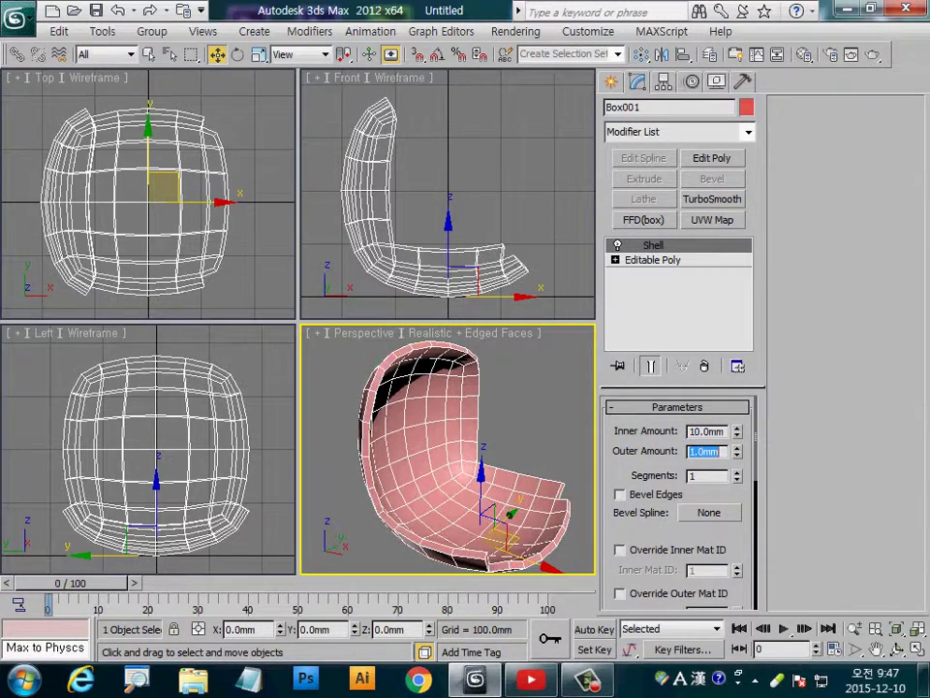
pyautogui.rightClick(736, 451)
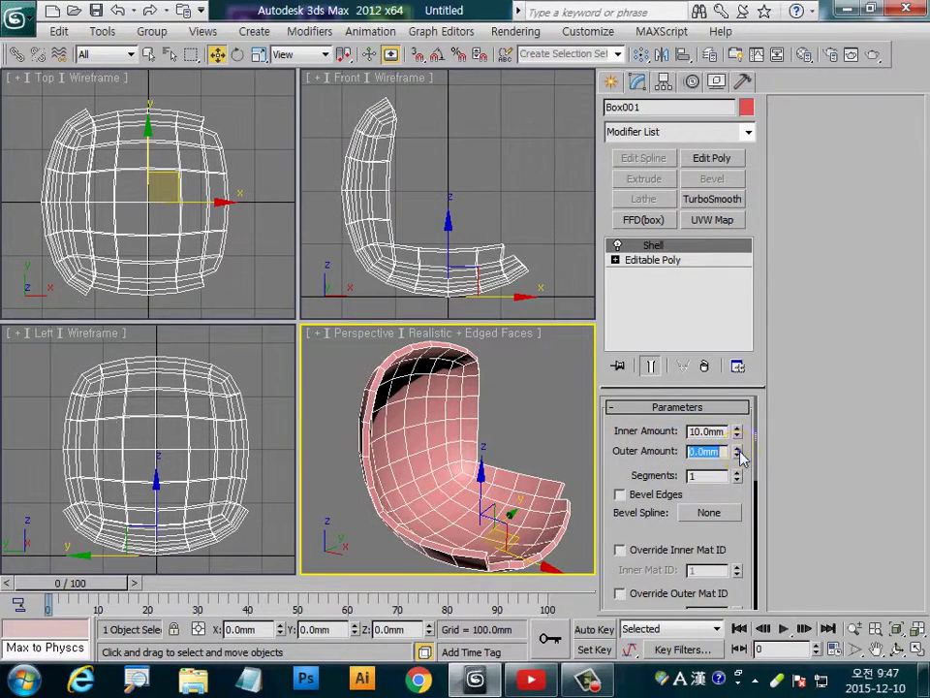
pyautogui.moveTo(540, 442); pyautogui.dragTo(552, 456, button='middle')
# - Colour the shell cream and add an Edit Poly modifier above the Shell
pyautogui.hotkey('alt', 'w')
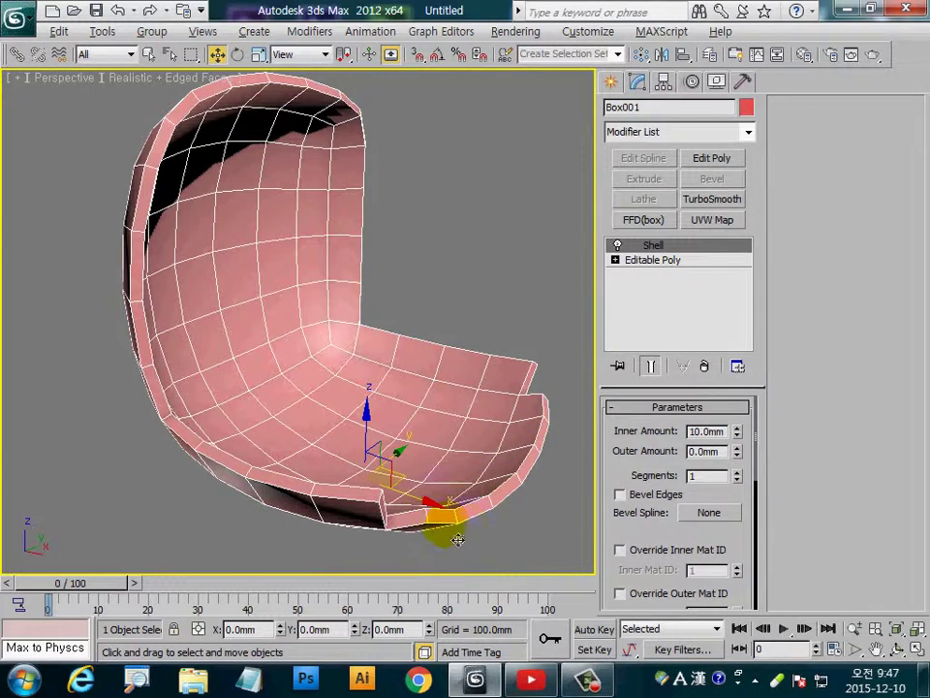
pyautogui.click(746, 107)
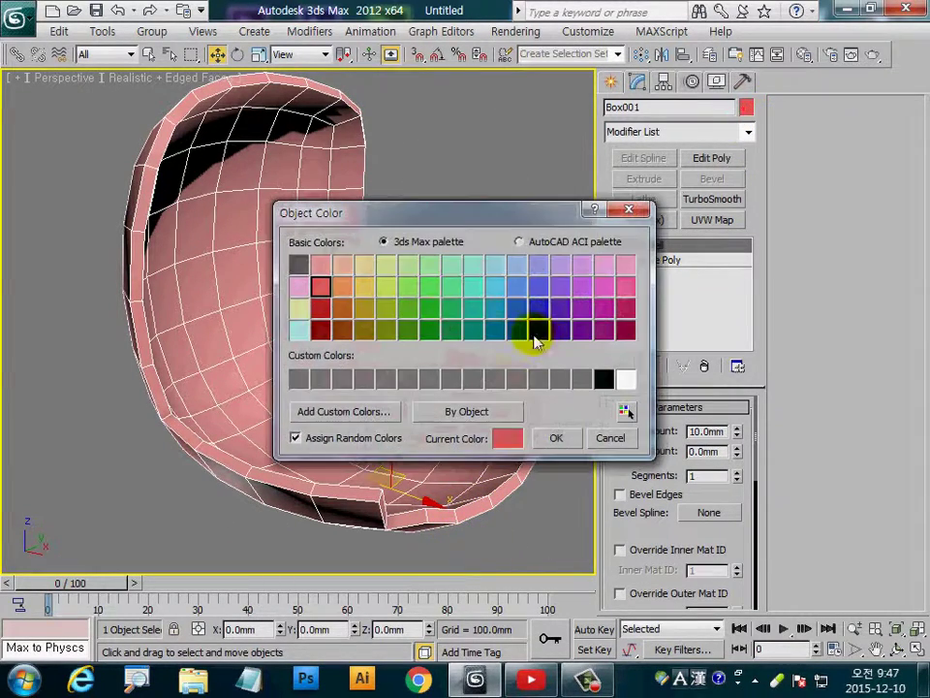
pyautogui.click(558, 439)
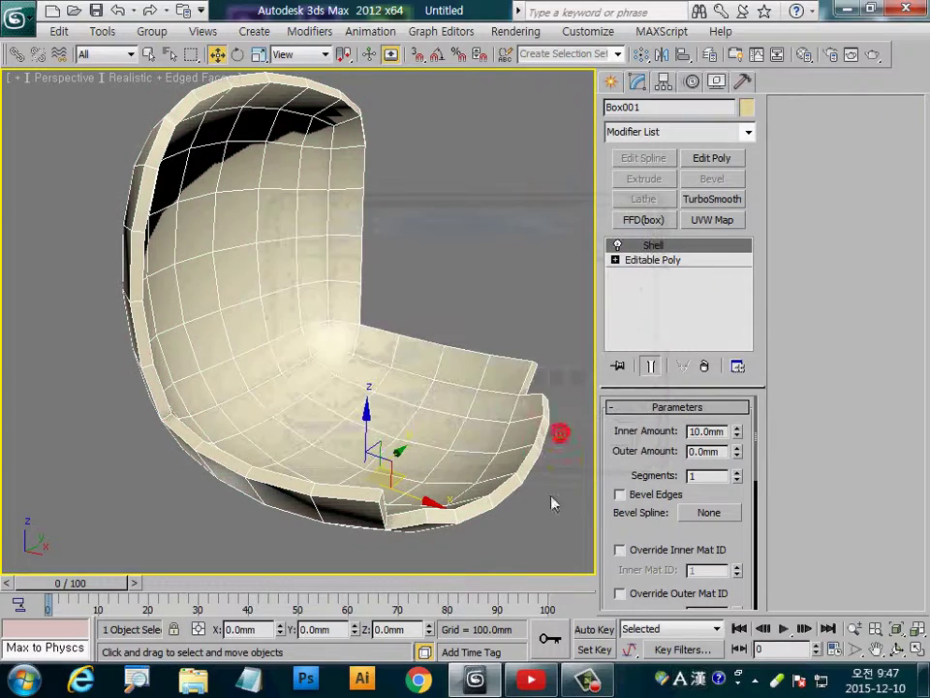
pyautogui.click(714, 159)
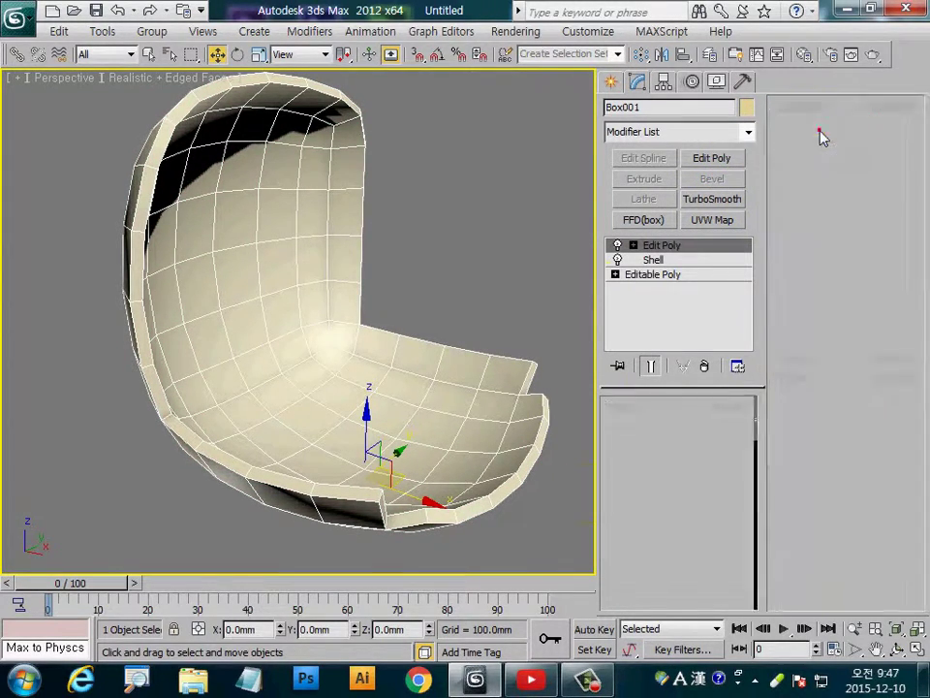
# - In Edge mode, pick rim edges along the shell's lower, left and right sides
pyautogui.click(820, 129)
pyautogui.click(301, 492)
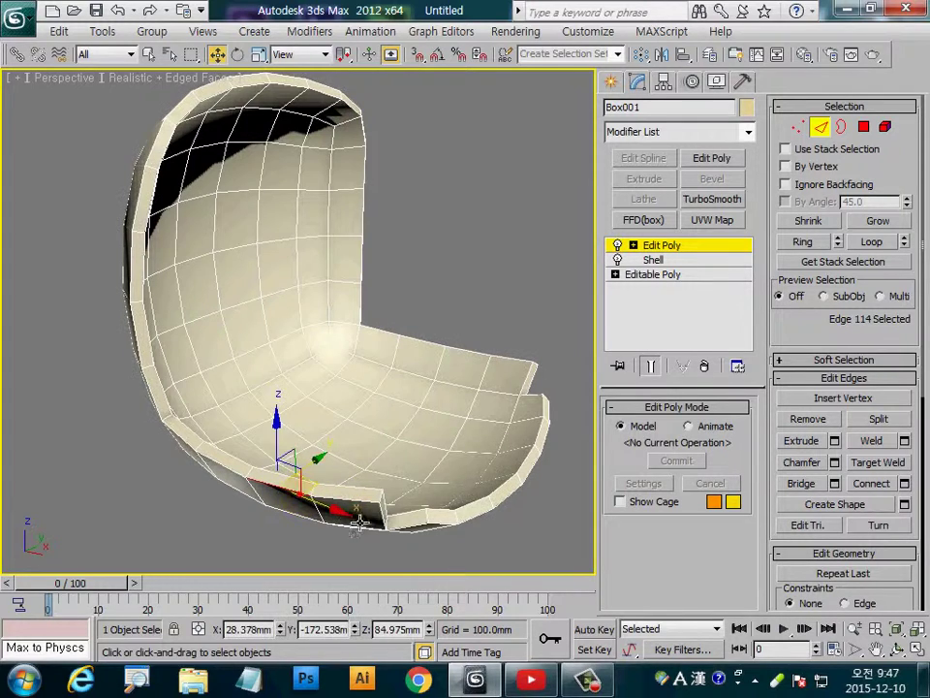
pyautogui.keyDown('ctrl'); pyautogui.click(355, 513); pyautogui.keyUp('ctrl')
pyautogui.keyDown('ctrl'); pyautogui.click(160, 387); pyautogui.keyUp('ctrl')
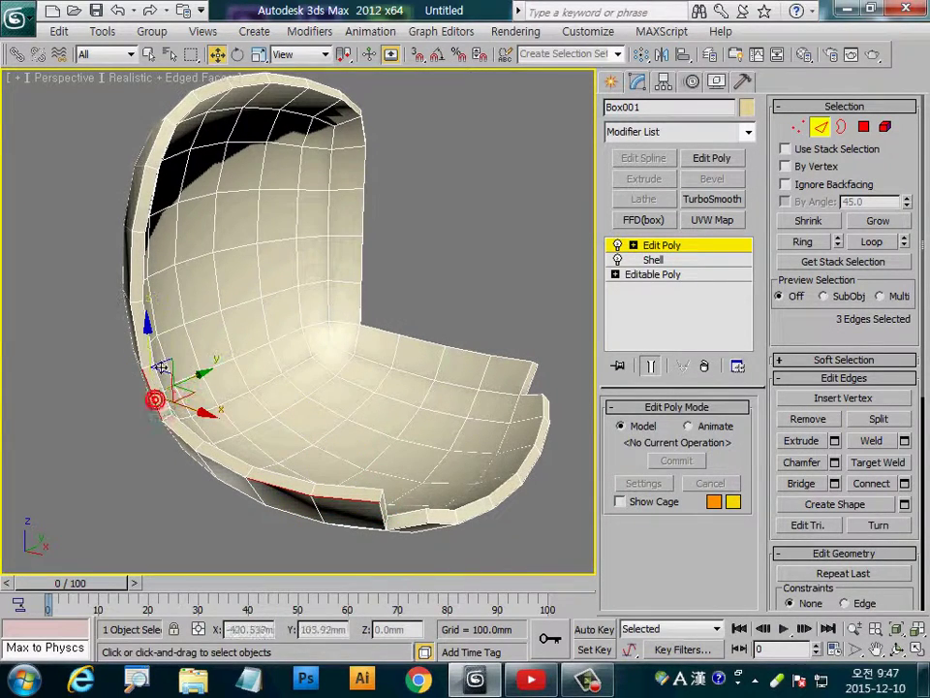
pyautogui.keyDown('ctrl'); pyautogui.click(380, 508); pyautogui.keyUp('ctrl')
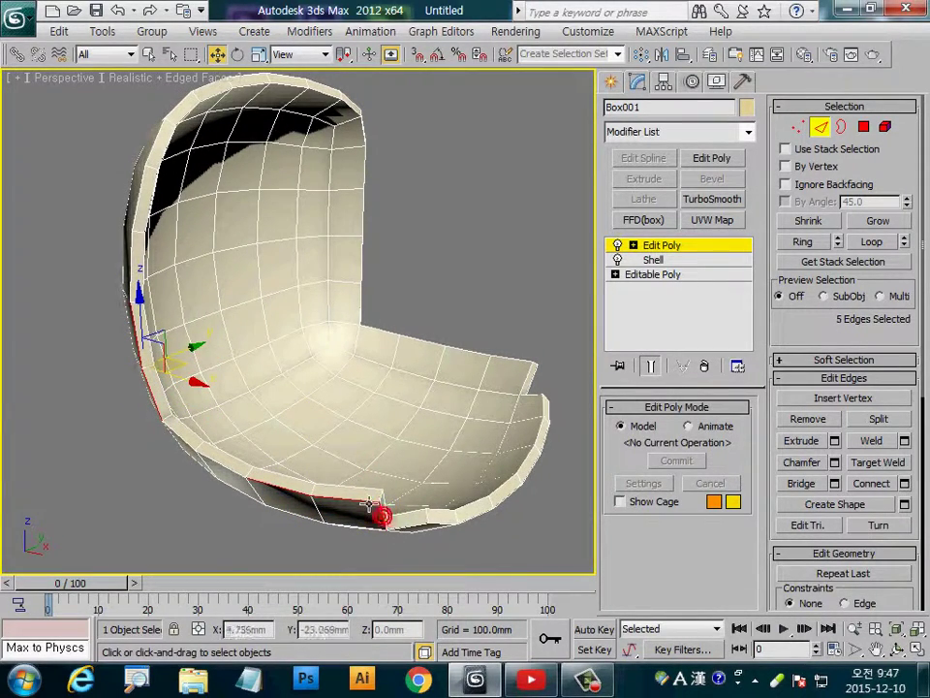
pyautogui.keyDown('ctrl'); pyautogui.click(352, 488); pyautogui.keyUp('ctrl')
pyautogui.keyDown('ctrl'); pyautogui.click(156, 384); pyautogui.keyUp('ctrl')
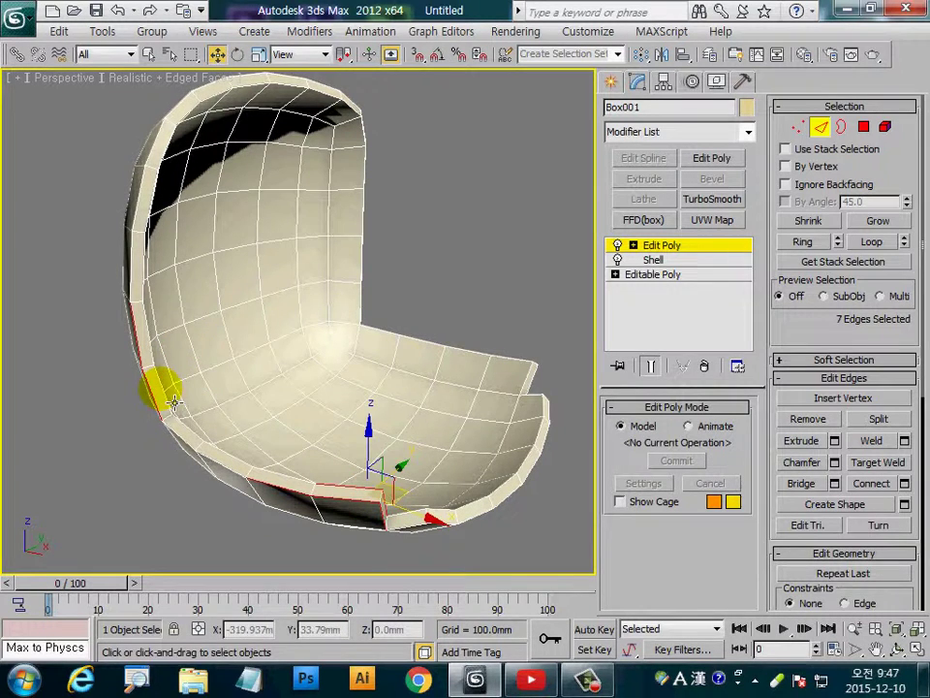
pyautogui.keyDown('ctrl'); pyautogui.click(408, 528); pyautogui.keyUp('ctrl')
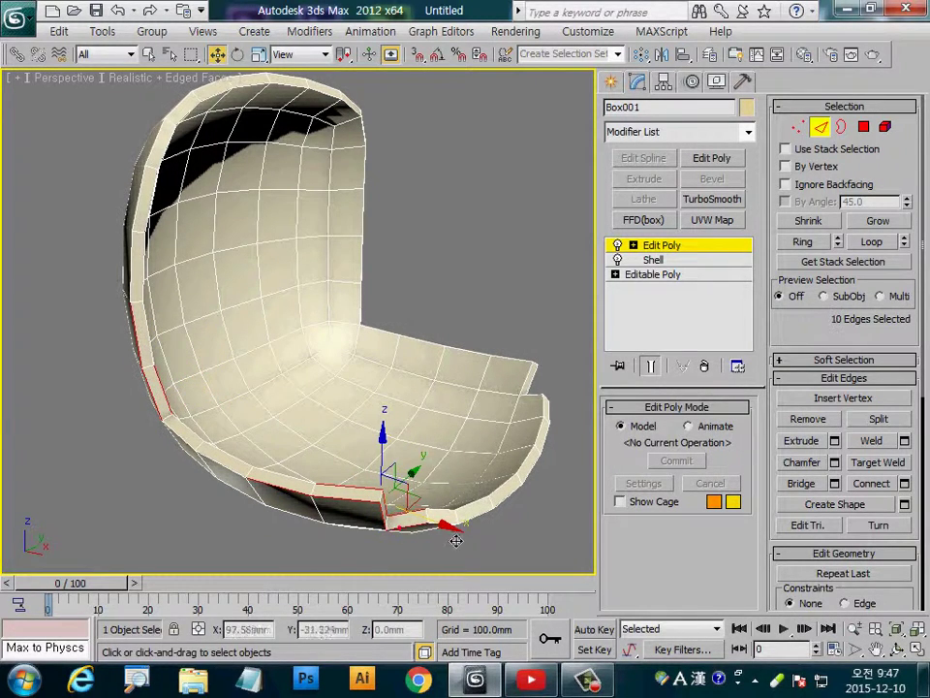
pyautogui.keyDown('ctrl'); pyautogui.click(449, 534); pyautogui.keyUp('ctrl')
pyautogui.keyDown('ctrl'); pyautogui.click(551, 394); pyautogui.keyUp('ctrl')
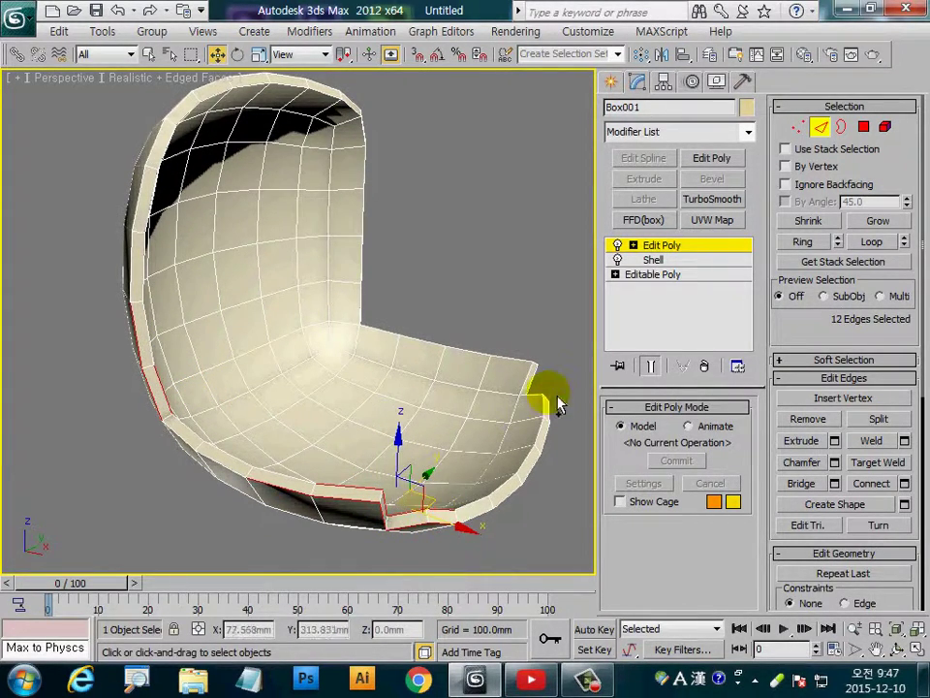
pyautogui.keyDown('ctrl'); pyautogui.click(544, 405); pyautogui.keyUp('ctrl')
pyautogui.keyDown('ctrl'); pyautogui.click(554, 379); pyautogui.keyUp('ctrl')
pyautogui.keyDown('ctrl'); pyautogui.click(550, 391); pyautogui.keyUp('ctrl')
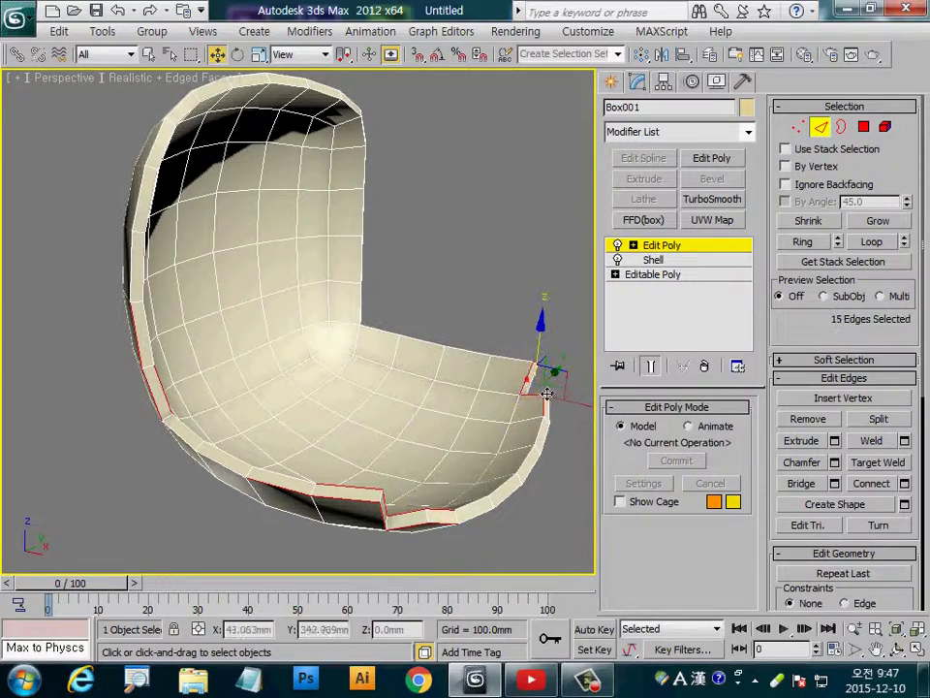
pyautogui.keyDown('ctrl'); pyautogui.click(555, 406); pyautogui.keyUp('ctrl')
# - Add the underside rim edges, then use Loop to extend to all 68 rim edges
pyautogui.moveTo(560, 424)
pyautogui.keyDown('alt'); pyautogui.mouseDown(button='middle')
pyautogui.moveTo(436, 485)
pyautogui.moveTo(360, 367)
pyautogui.moveTo(366, 439)
pyautogui.mouseUp(button='middle'); pyautogui.keyUp('alt')
pyautogui.keyDown('ctrl'); pyautogui.click(310, 428); pyautogui.keyUp('ctrl')
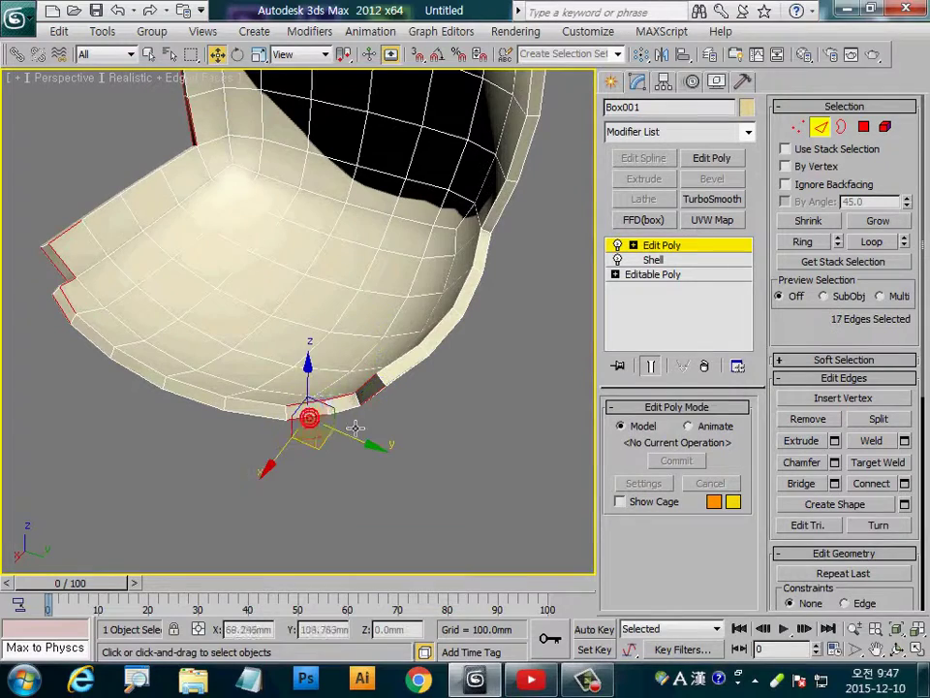
pyautogui.keyDown('ctrl'); pyautogui.click(397, 386); pyautogui.keyUp('ctrl')
pyautogui.keyDown('ctrl'); pyautogui.click(399, 378); pyautogui.keyUp('ctrl')
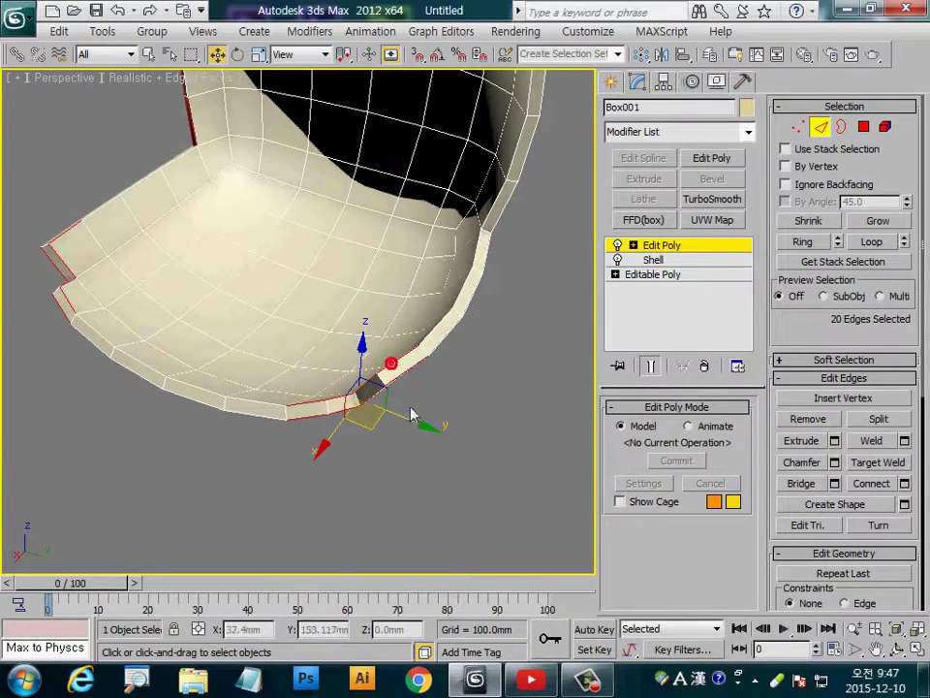
pyautogui.moveTo(374, 401)
pyautogui.keyDown('alt'); pyautogui.mouseDown(button='middle')
pyautogui.moveTo(457, 374)
pyautogui.moveTo(374, 191)
pyautogui.mouseUp(button='middle'); pyautogui.keyUp('alt')
pyautogui.keyDown('ctrl'); pyautogui.click(374, 171); pyautogui.keyUp('ctrl')
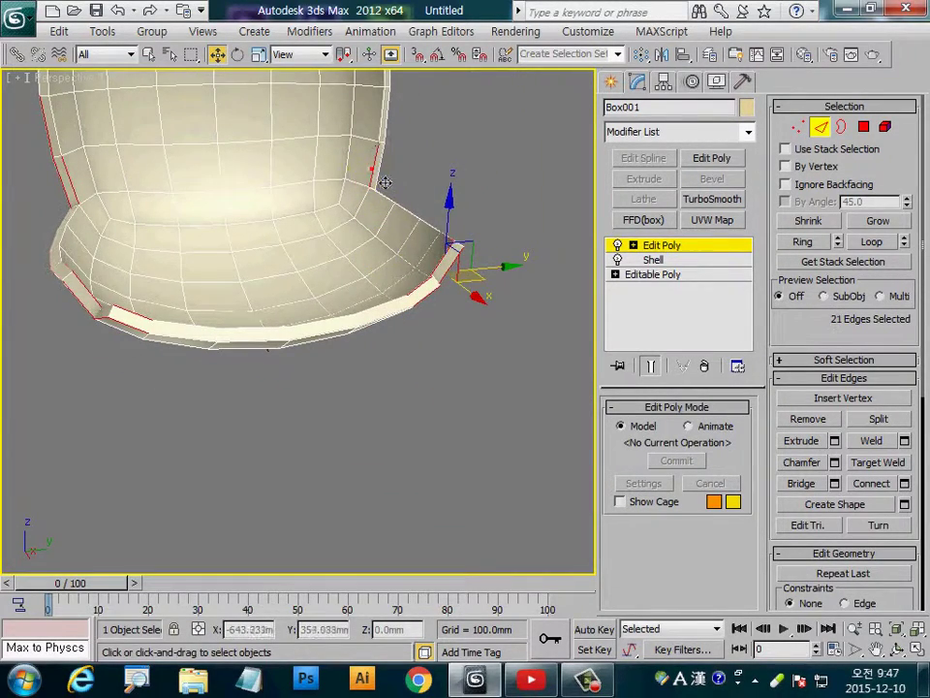
pyautogui.keyDown('ctrl'); pyautogui.click(396, 183); pyautogui.keyUp('ctrl')
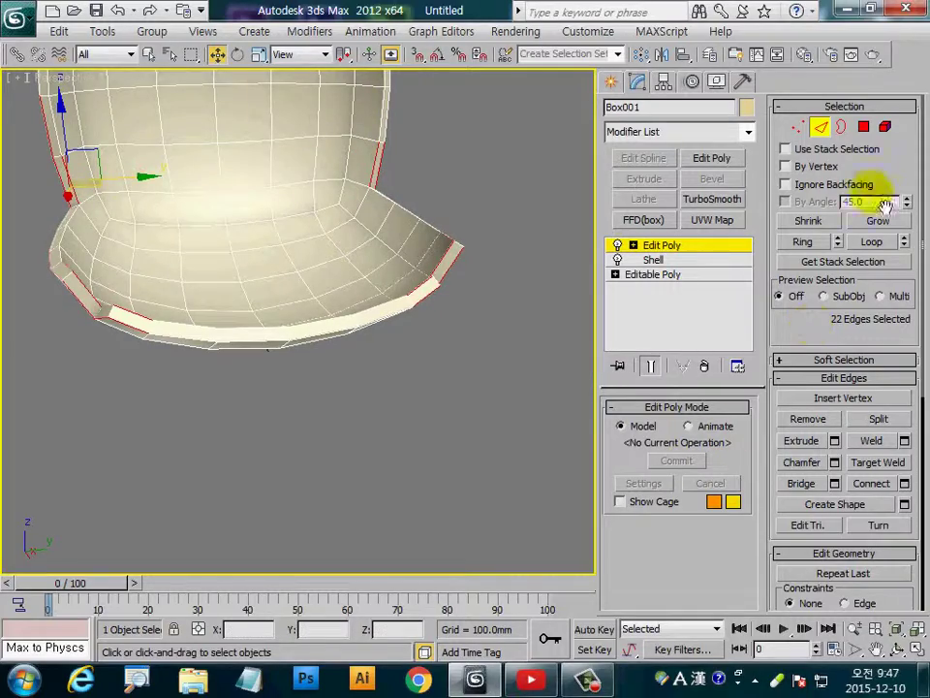
pyautogui.click(872, 242)
pyautogui.moveTo(477, 357)
pyautogui.keyDown('alt'); pyautogui.mouseDown(button='middle')
pyautogui.moveTo(335, 516)
pyautogui.moveTo(442, 481)
pyautogui.moveTo(484, 495)
pyautogui.moveTo(409, 446)
pyautogui.moveTo(447, 434)
pyautogui.moveTo(442, 428)
pyautogui.mouseUp(button='middle'); pyautogui.keyUp('alt')
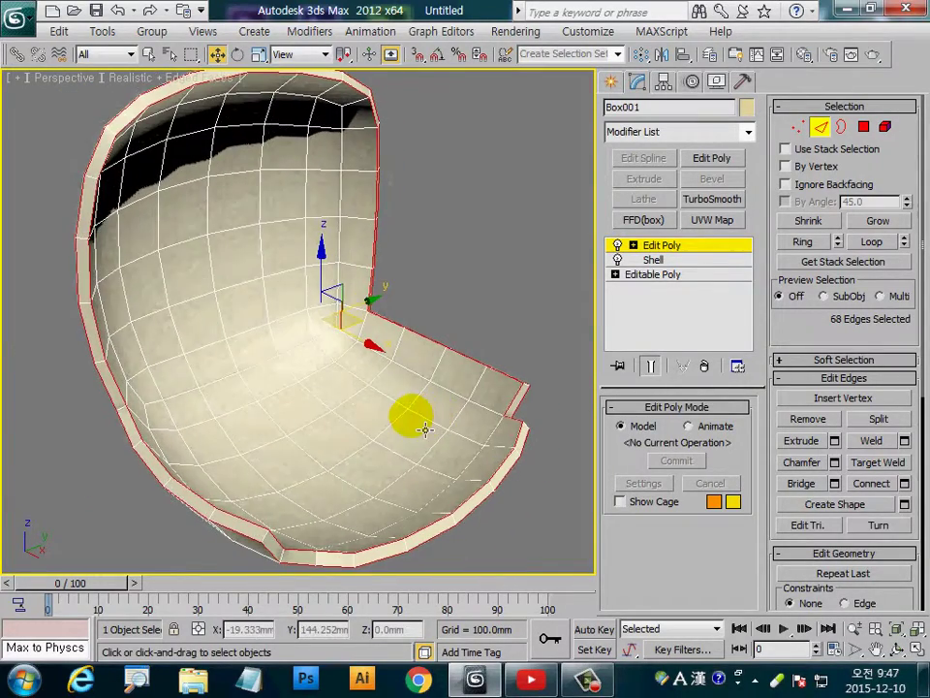
pyautogui.scroll(-3, 413, 419)
# - Chamfer the selected rim edges by 1.0 mm
pyautogui.click(834, 462)
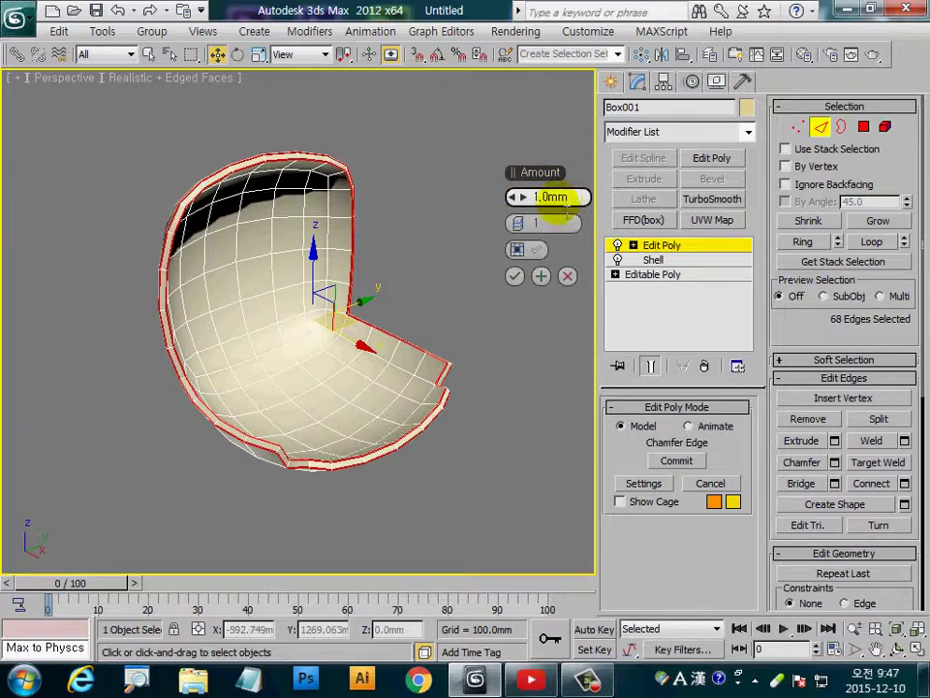
pyautogui.click(515, 275)
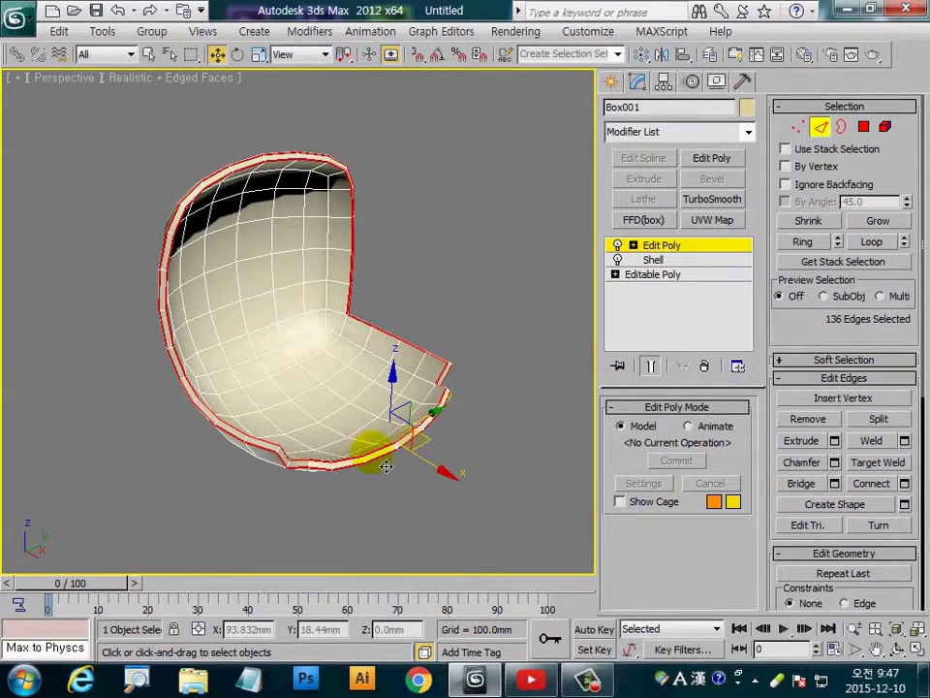
pyautogui.scroll(3, 353, 446)
pyautogui.moveTo(311, 461); pyautogui.dragTo(512, 376, button='middle')
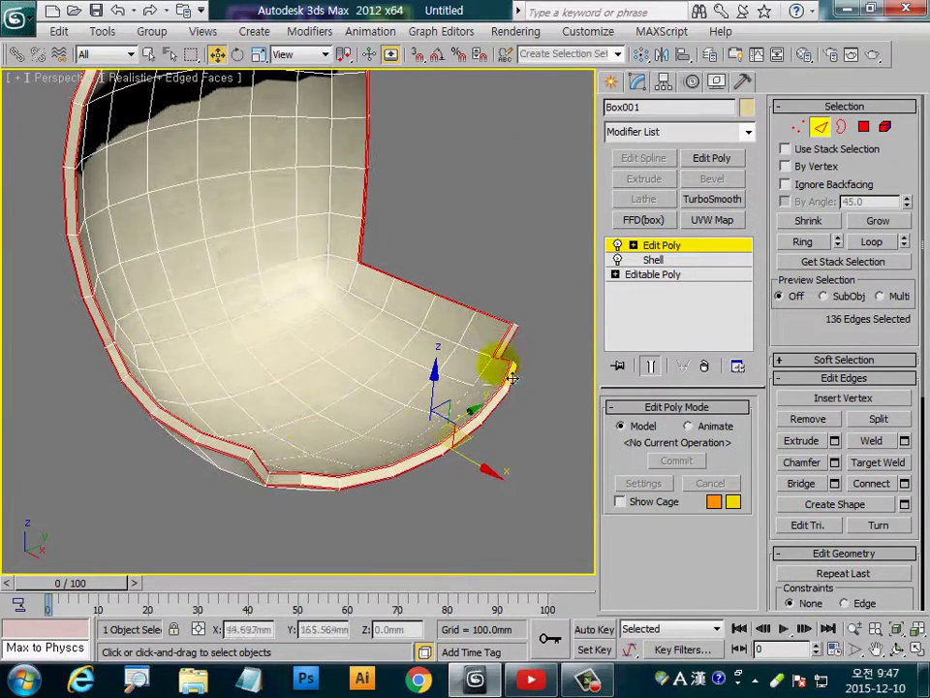
# - Add TurboSmooth with 2 iterations to the shell and return to four viewports
pyautogui.click(654, 247)
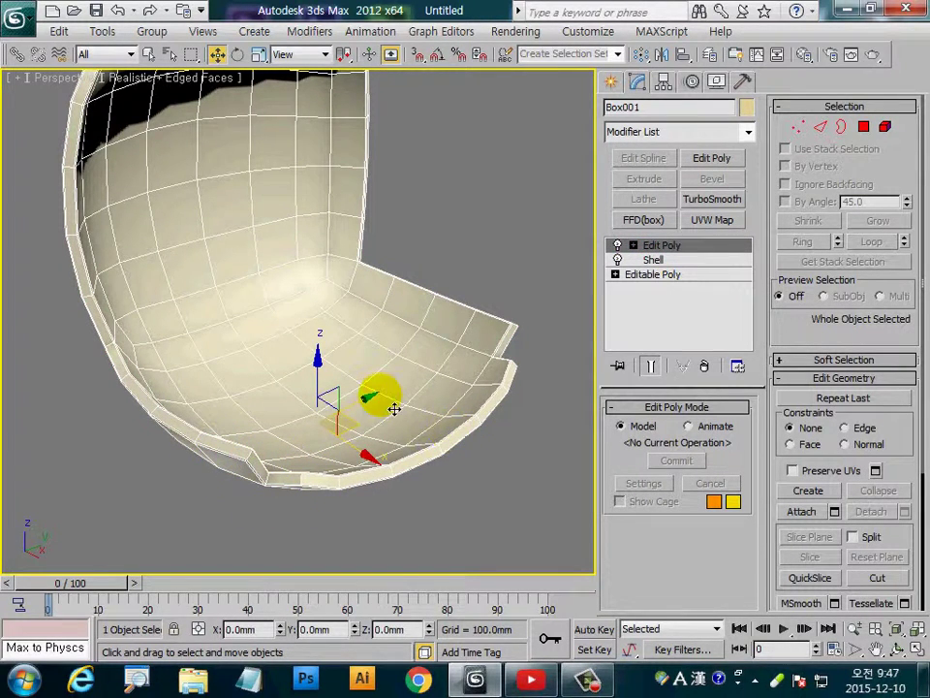
pyautogui.click(710, 198)
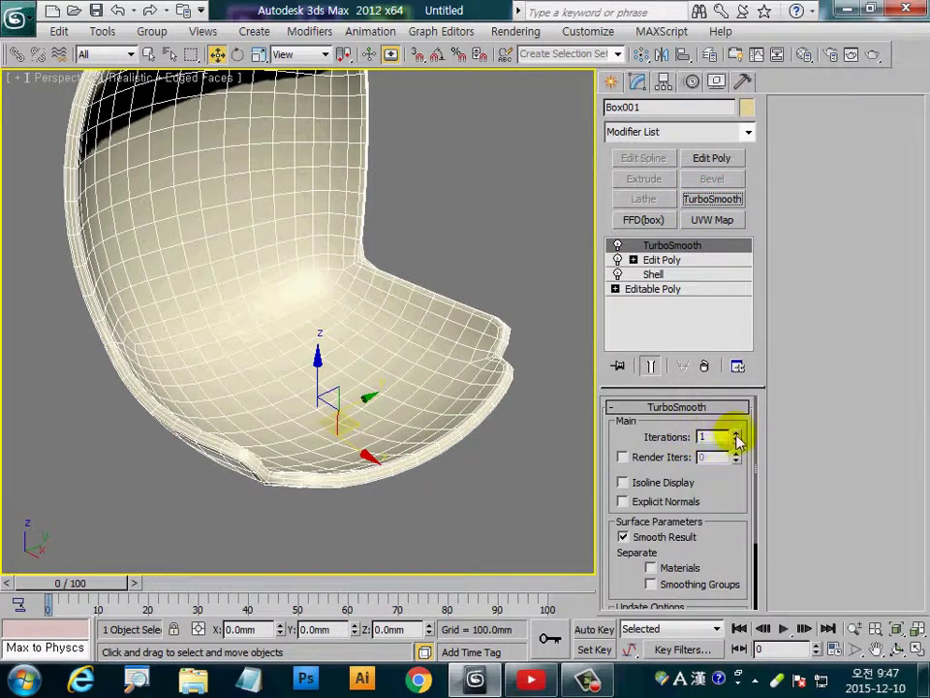
pyautogui.click(736, 433)
pyautogui.click(386, 518)
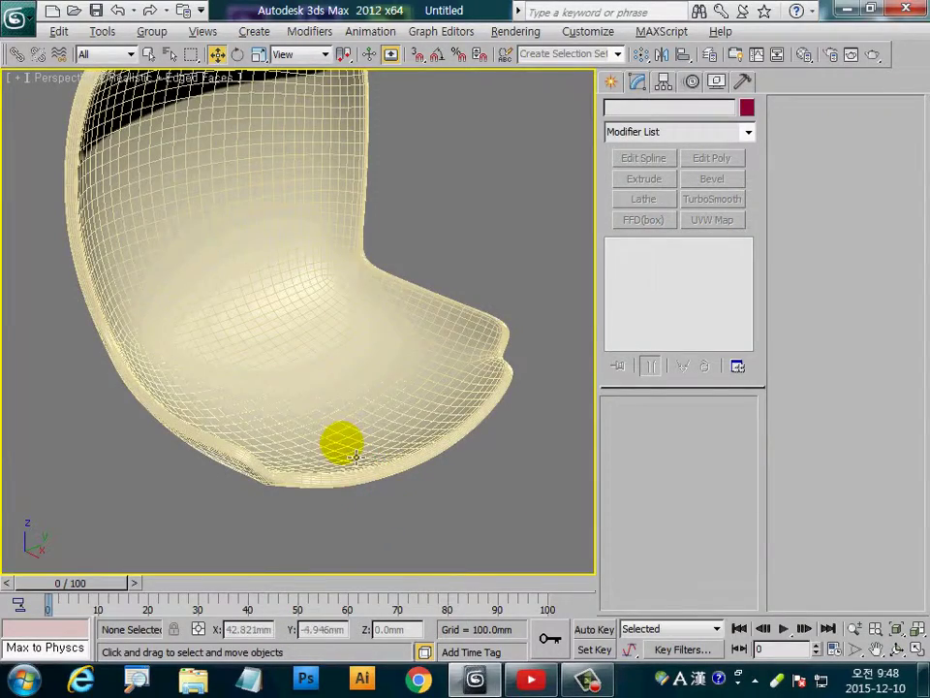
pyautogui.hotkey('alt', 'w')
pyautogui.moveTo(434, 471)
pyautogui.keyDown('alt'); pyautogui.mouseDown(button='middle')
pyautogui.moveTo(508, 405)
pyautogui.moveTo(552, 405)
pyautogui.moveTo(441, 484)
pyautogui.moveTo(471, 469)
pyautogui.moveTo(436, 405)
pyautogui.mouseUp(button='middle'); pyautogui.keyUp('alt')
pyautogui.click(449, 413)
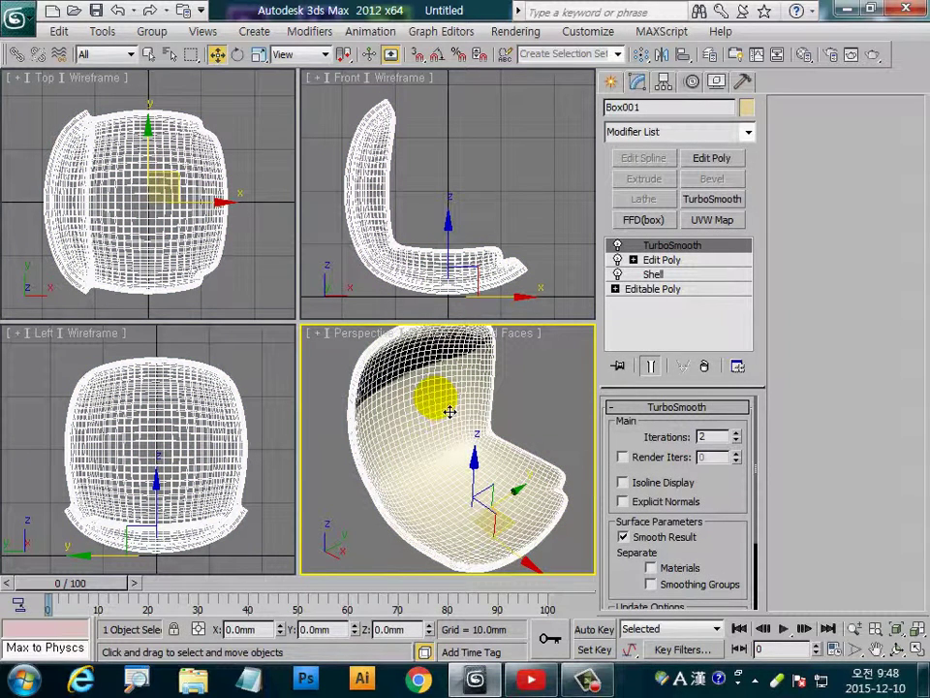
# - Clone the chair shell as an independent copy named Box002
pyautogui.rightClick(429, 382)
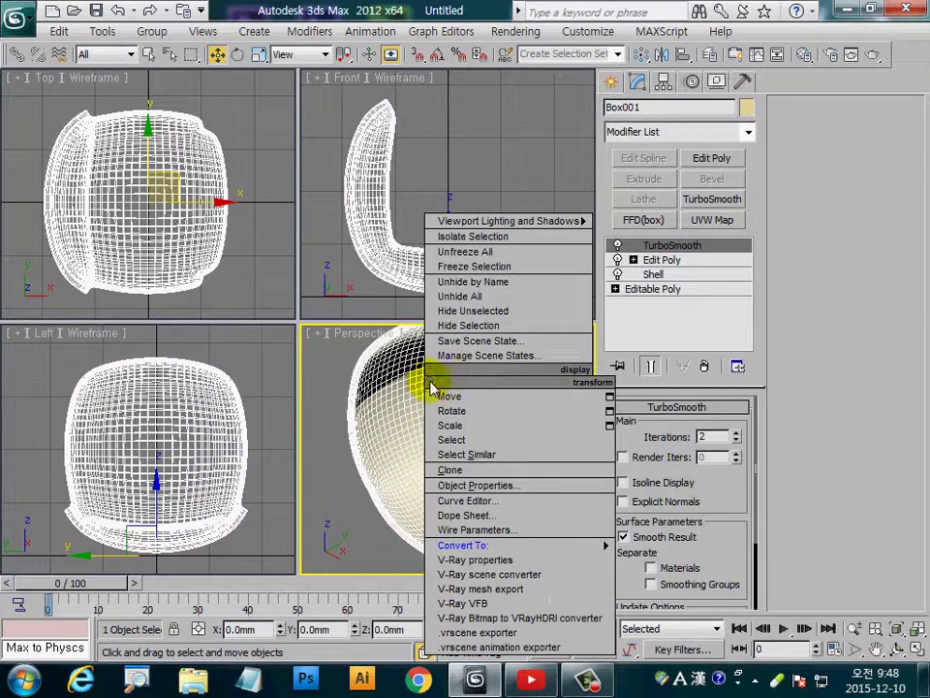
pyautogui.click(467, 475)
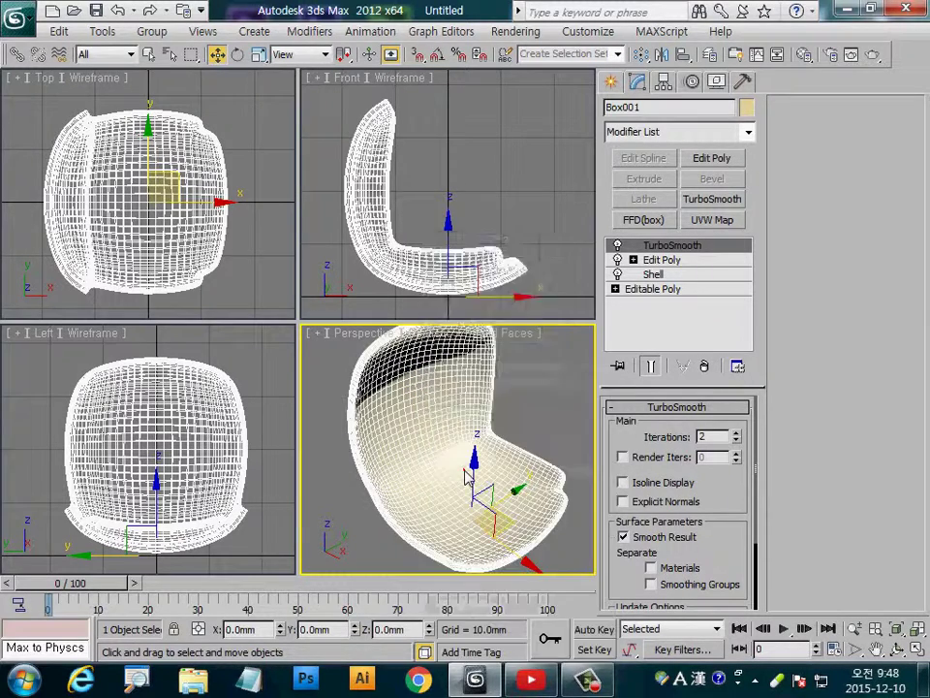
pyautogui.click(388, 294)
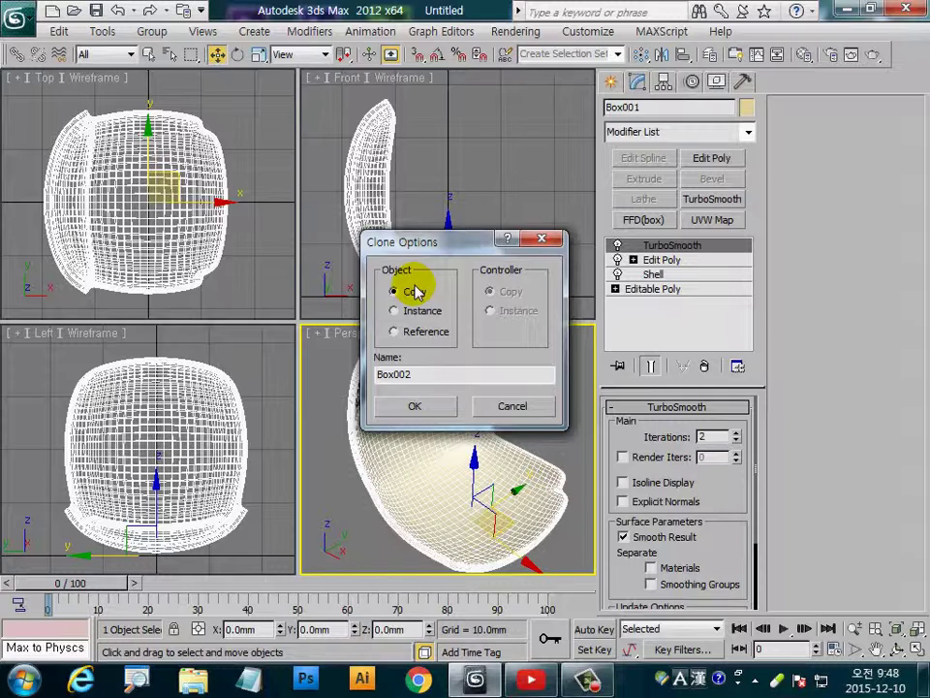
pyautogui.click(418, 409)
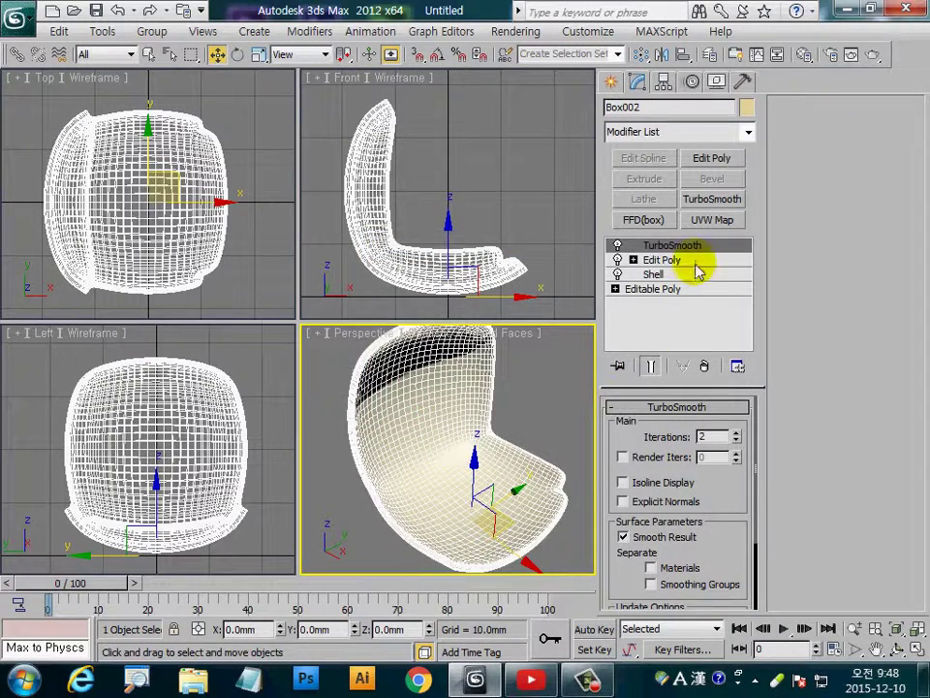
# - Change Box002's Shell to 0 mm inner and 10 mm outer thickness
pyautogui.click(666, 276)
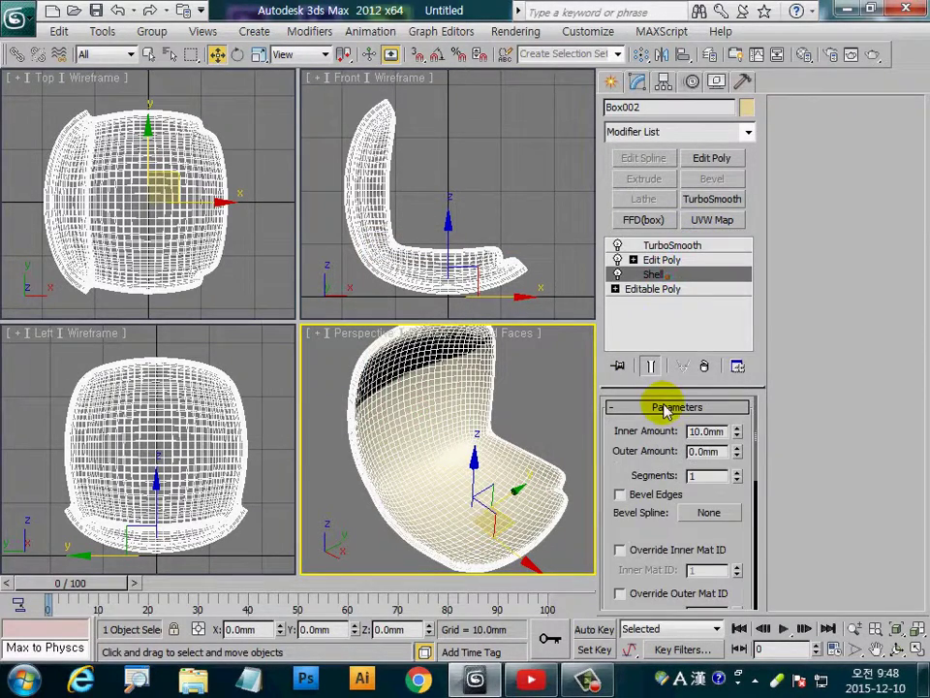
pyautogui.rightClick(738, 433)
pyautogui.doubleClick(705, 450)
pyautogui.write('10')
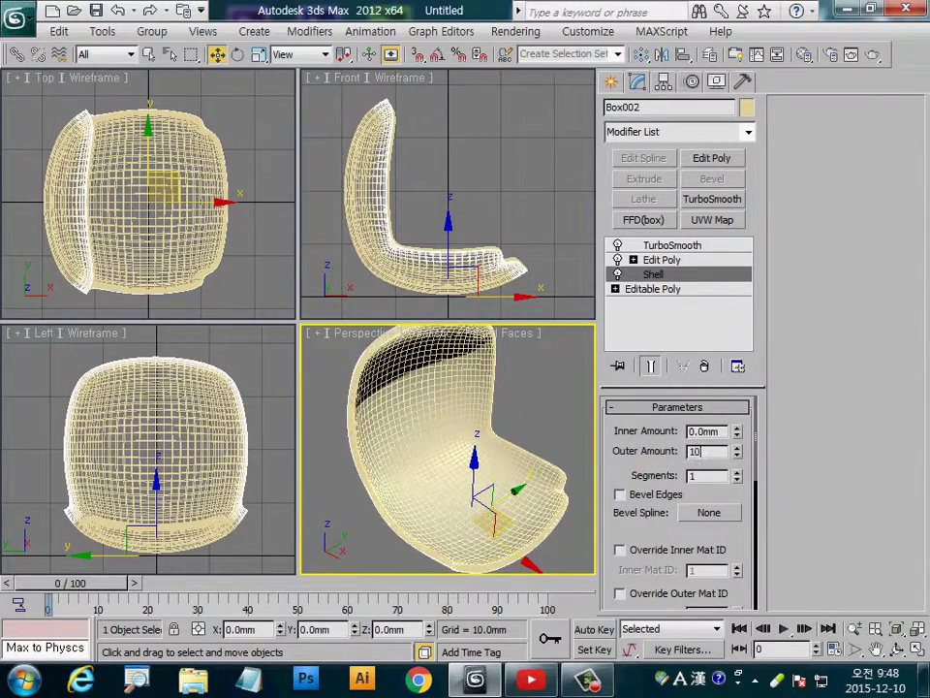
pyautogui.press('Return')
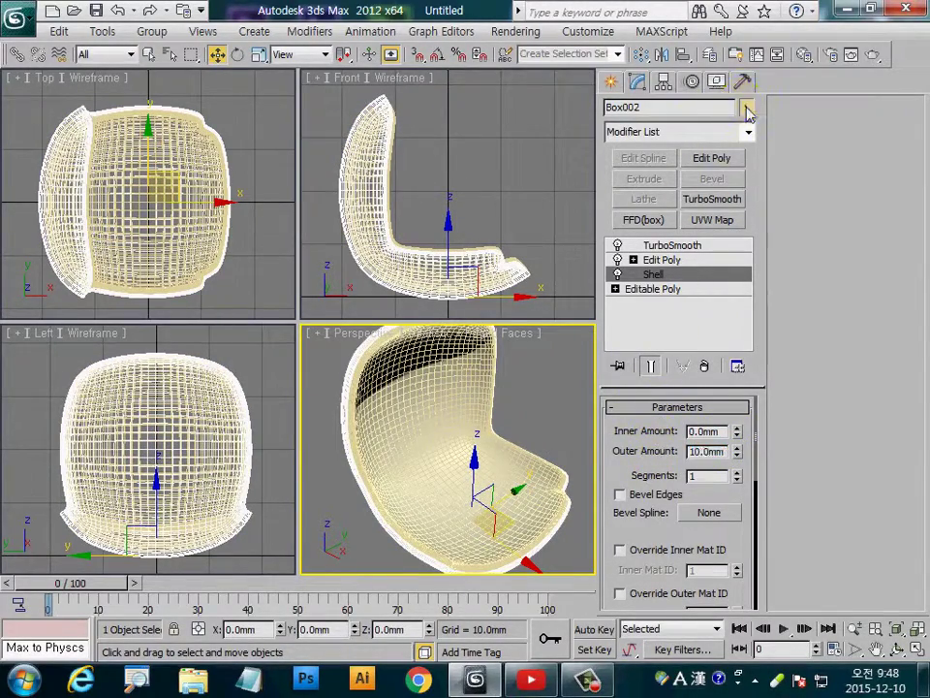
# - Colour Box002 dark blue, deselect it and maximize the Perspective view
pyautogui.click(746, 107)
pyautogui.click(539, 331)
pyautogui.click(557, 438)
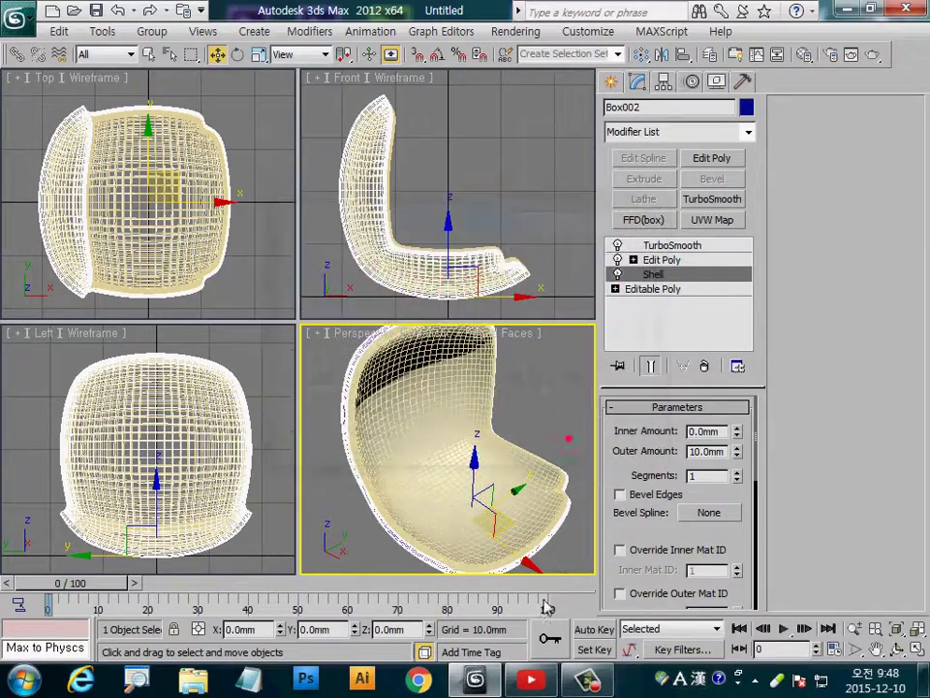
pyautogui.click(569, 565)
pyautogui.hotkey('alt', 'w')
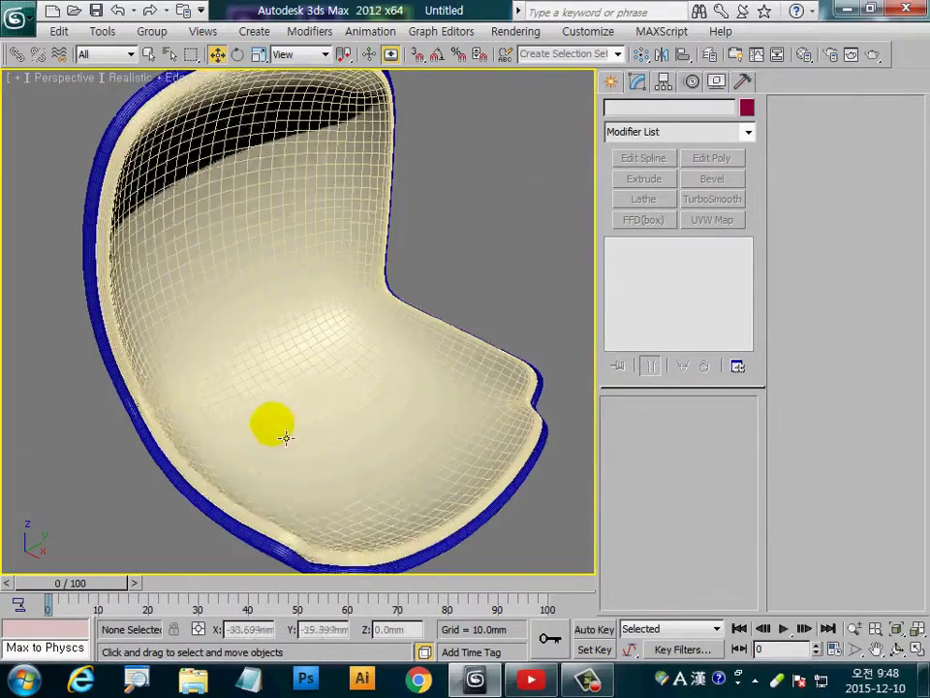
pyautogui.moveTo(280, 436)
pyautogui.keyDown('alt'); pyautogui.mouseDown(button='middle')
pyautogui.moveTo(324, 452)
pyautogui.moveTo(184, 403)
pyautogui.mouseUp(button='middle'); pyautogui.keyUp('alt')
pyautogui.click(166, 426)
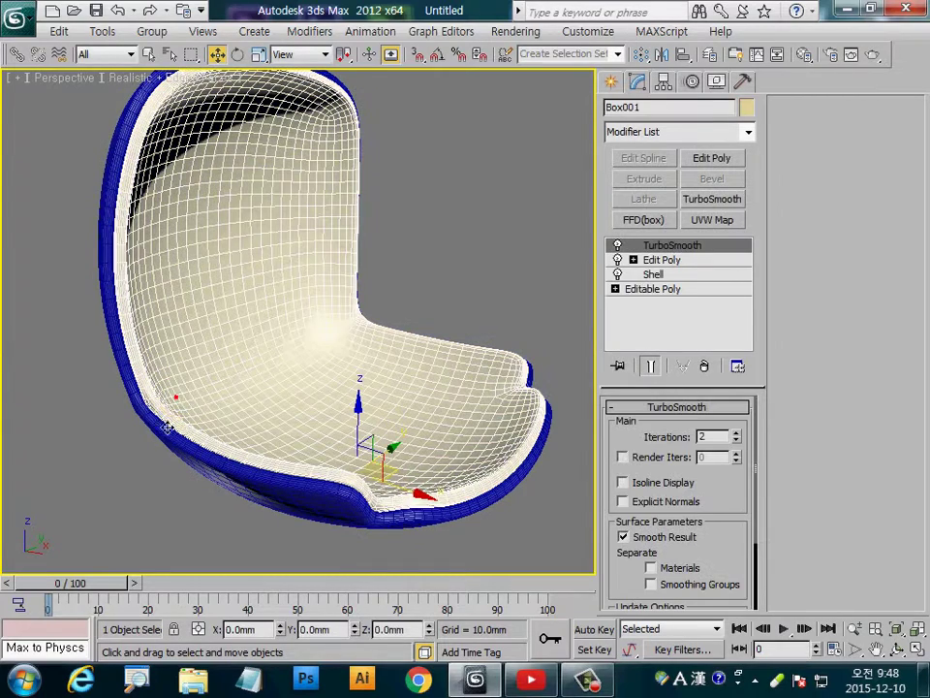
pyautogui.click(195, 463)
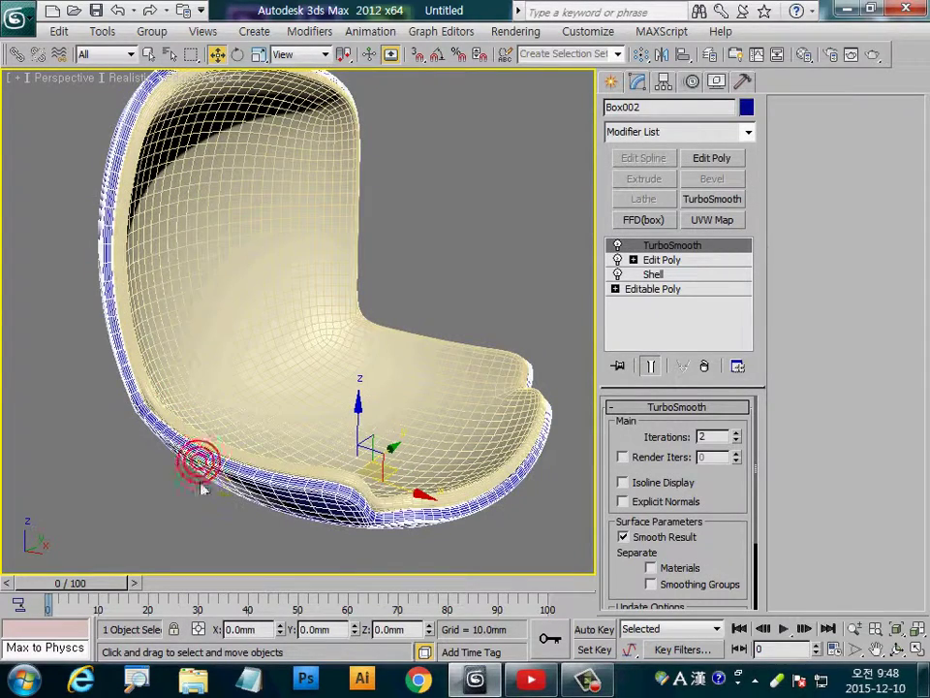
pyautogui.click(439, 552)
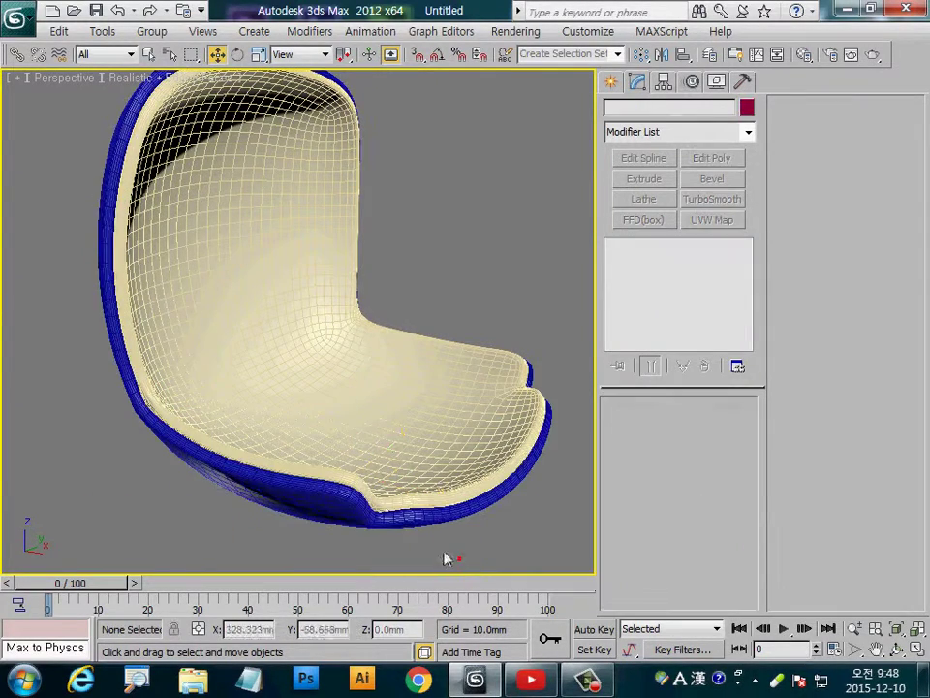
pyautogui.moveTo(388, 459)
pyautogui.keyDown('alt'); pyautogui.mouseDown(button='middle')
pyautogui.moveTo(165, 440)
pyautogui.moveTo(429, 457)
pyautogui.moveTo(394, 440)
pyautogui.moveTo(378, 447)
pyautogui.moveTo(426, 280)
pyautogui.mouseUp(button='middle'); pyautogui.keyUp('alt')
pyautogui.click(126, 279)
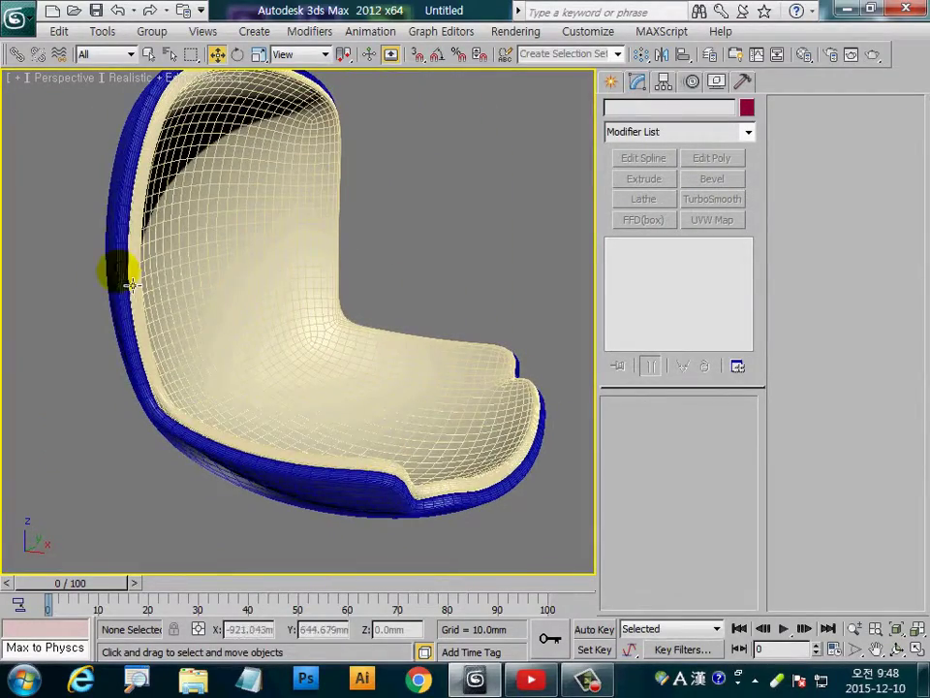
pyautogui.click(346, 445)
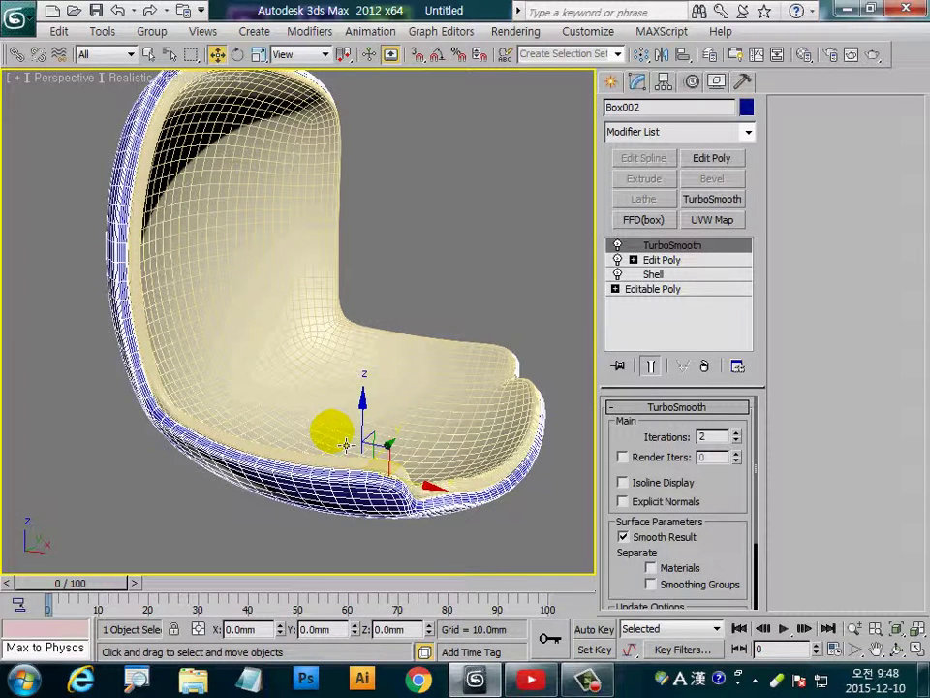
# - Clone Box002 as an independent copy named Box003 and isolate it
pyautogui.keyDown('shift'); pyautogui.moveTo(359, 426); pyautogui.dragTo(338, 416); pyautogui.keyUp('shift')
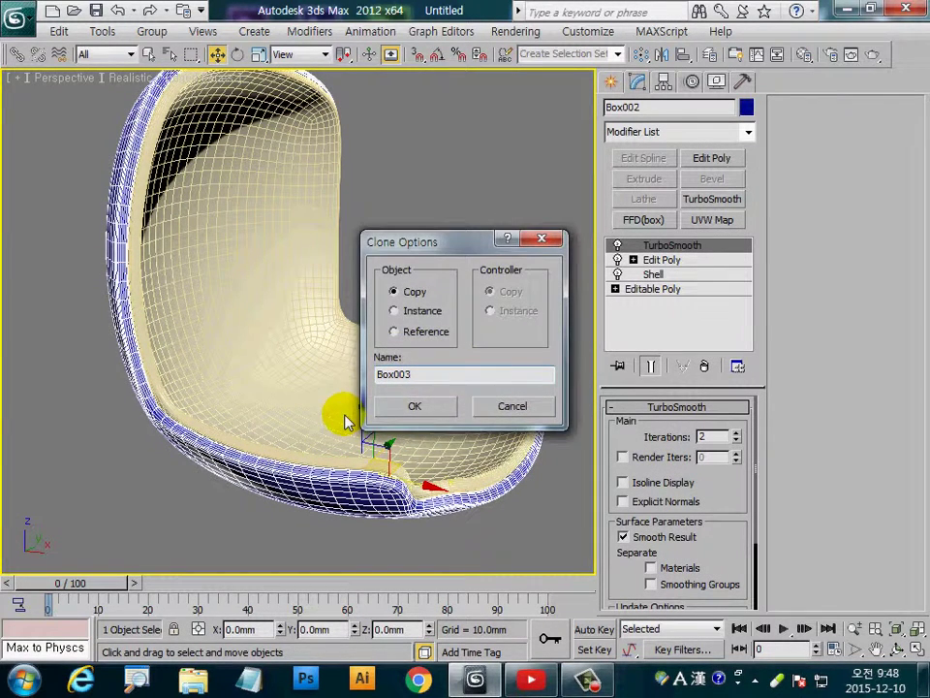
pyautogui.click(413, 407)
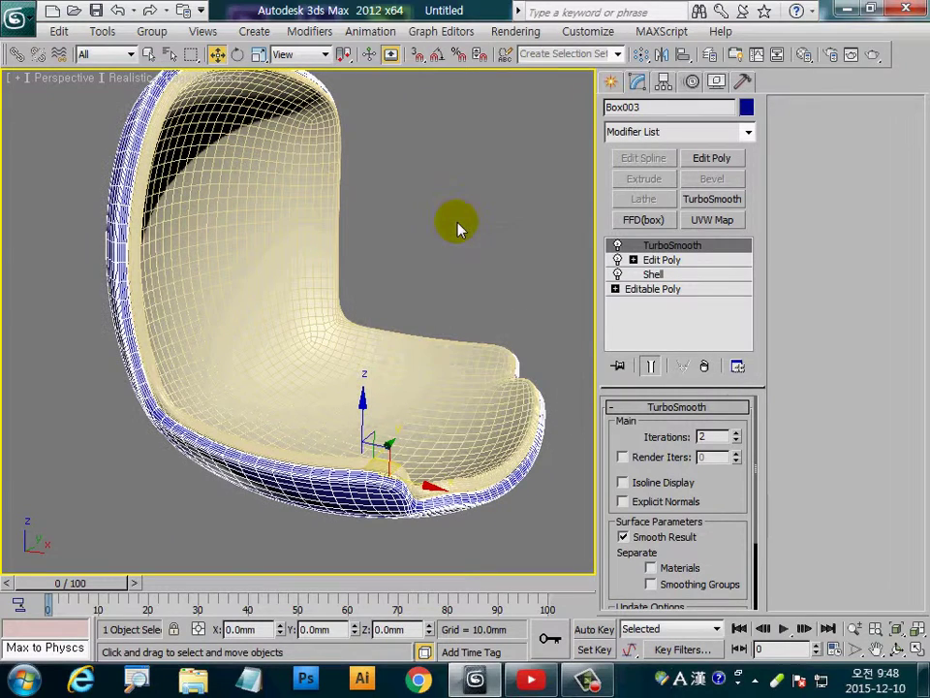
pyautogui.hotkey('alt', 'q')
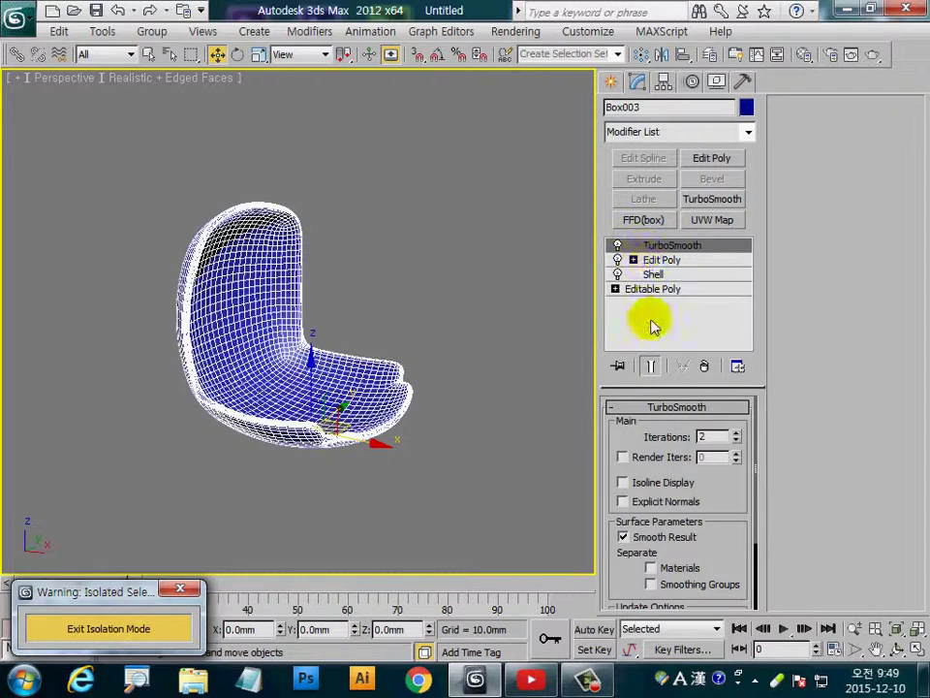
# - Convert Box003 to Editable Poly and maximize the Left view in Polygon mode
pyautogui.rightClick(260, 271)
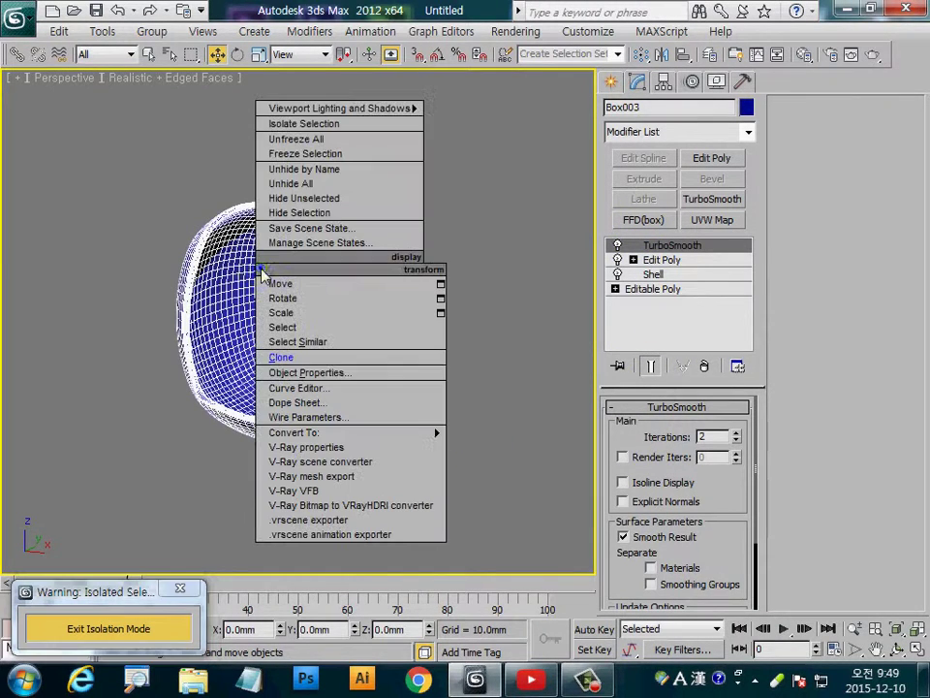
pyautogui.moveTo(320, 432)
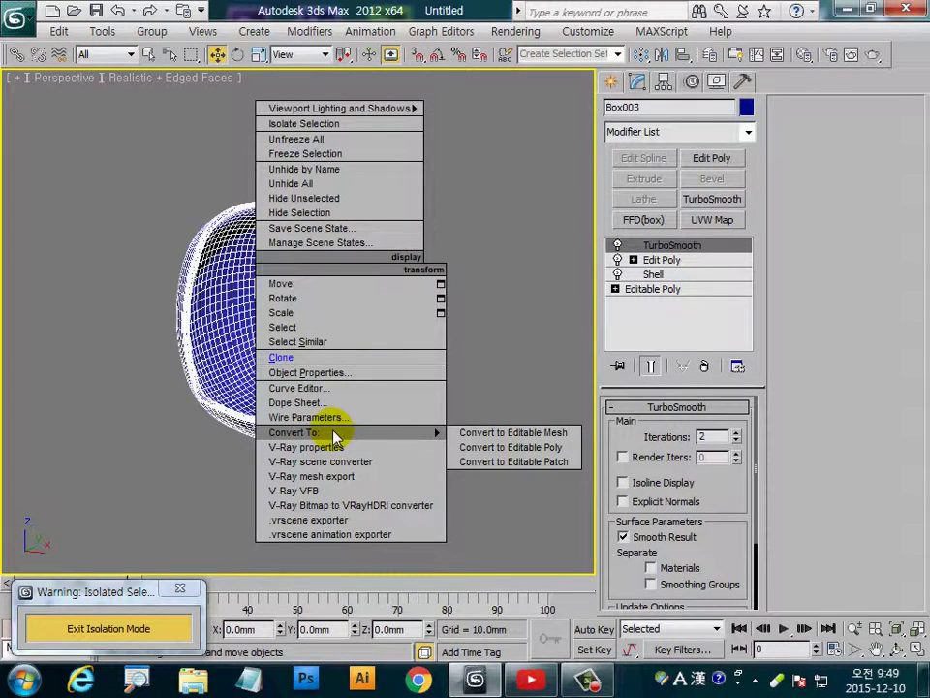
pyautogui.click(531, 448)
pyautogui.hotkey('alt', 'w')
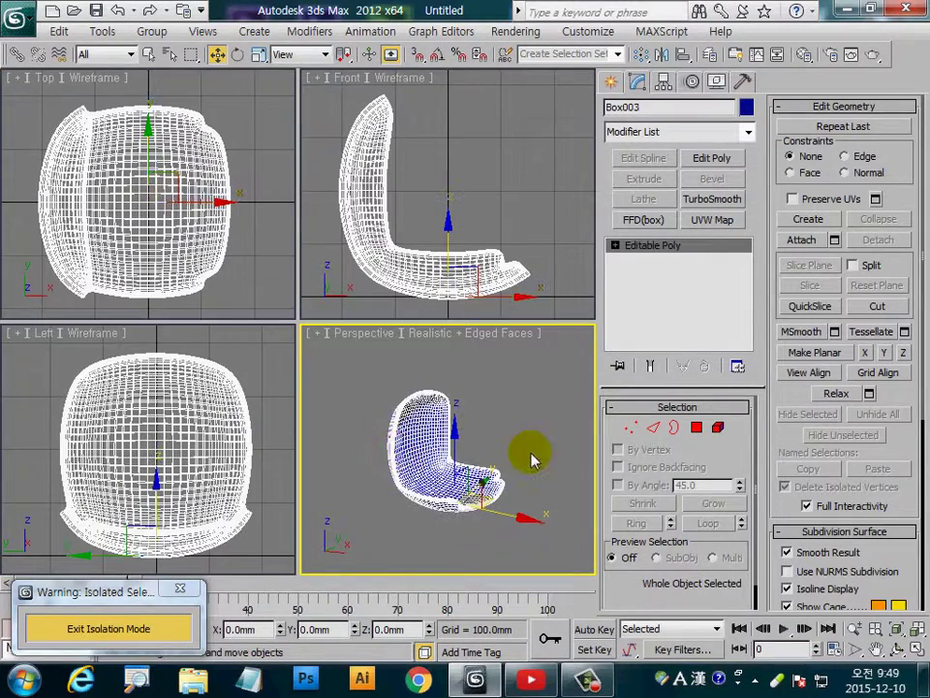
pyautogui.click(239, 450)
pyautogui.hotkey('alt', 'w')
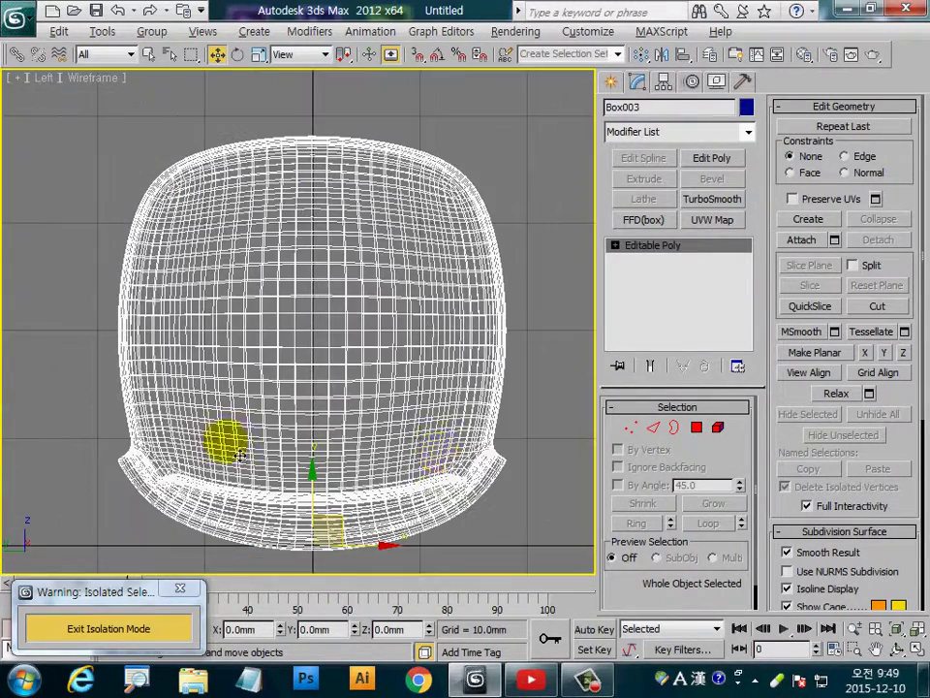
pyautogui.click(697, 427)
# - Delete the right-half and left-side polygons, leaving a narrow vertical strip
pyautogui.moveTo(501, 509); pyautogui.dragTo(498, 493, button='middle')
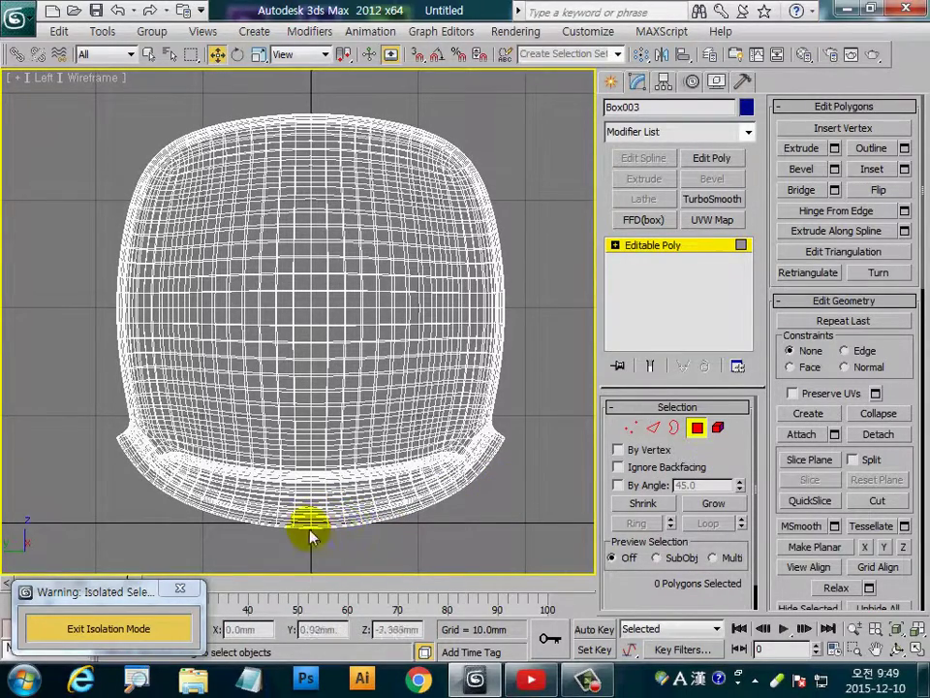
pyautogui.moveTo(341, 544); pyautogui.dragTo(427, 540)
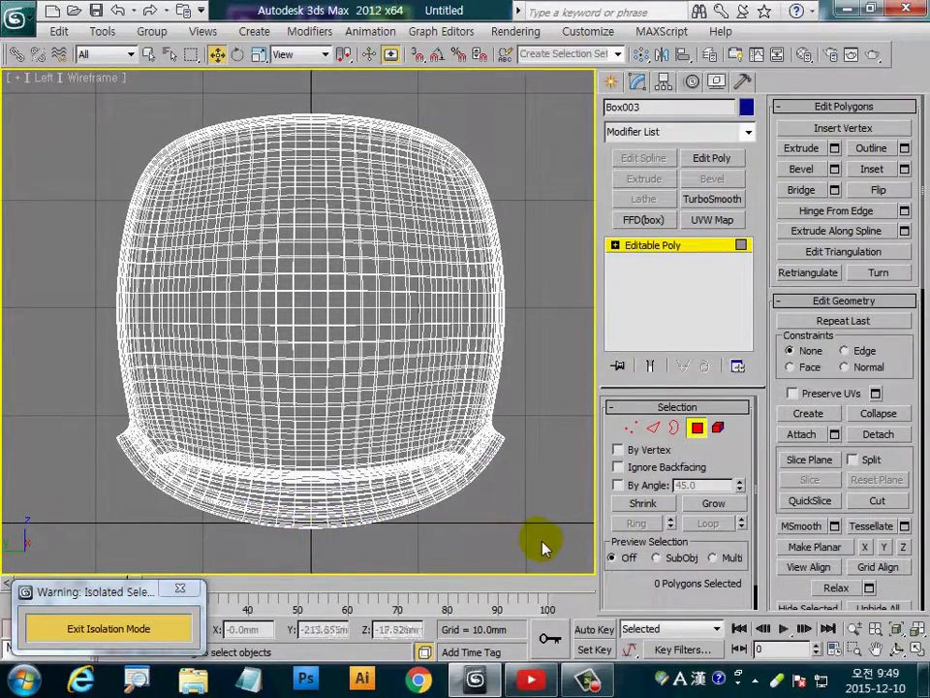
pyautogui.moveTo(432, 253); pyautogui.dragTo(508, 484)
pyautogui.click(508, 491)
pyautogui.scroll(-2, 480, 504)
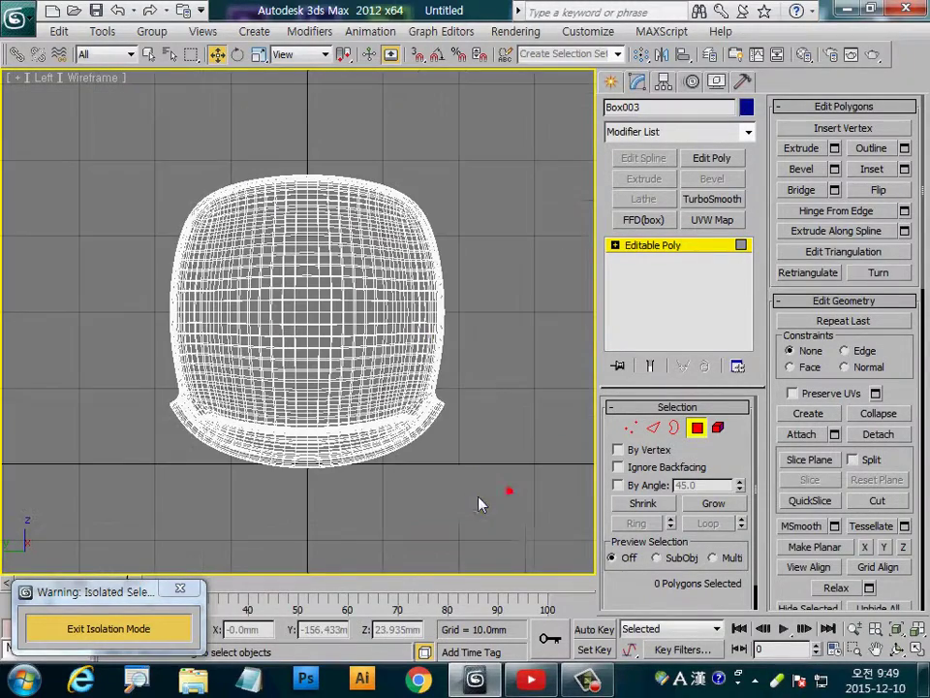
pyautogui.scroll(2, 480, 504)
pyautogui.moveTo(536, 528)
pyautogui.mouseDown()
pyautogui.moveTo(366, 107)
pyautogui.moveTo(342, 104)
pyautogui.mouseUp()
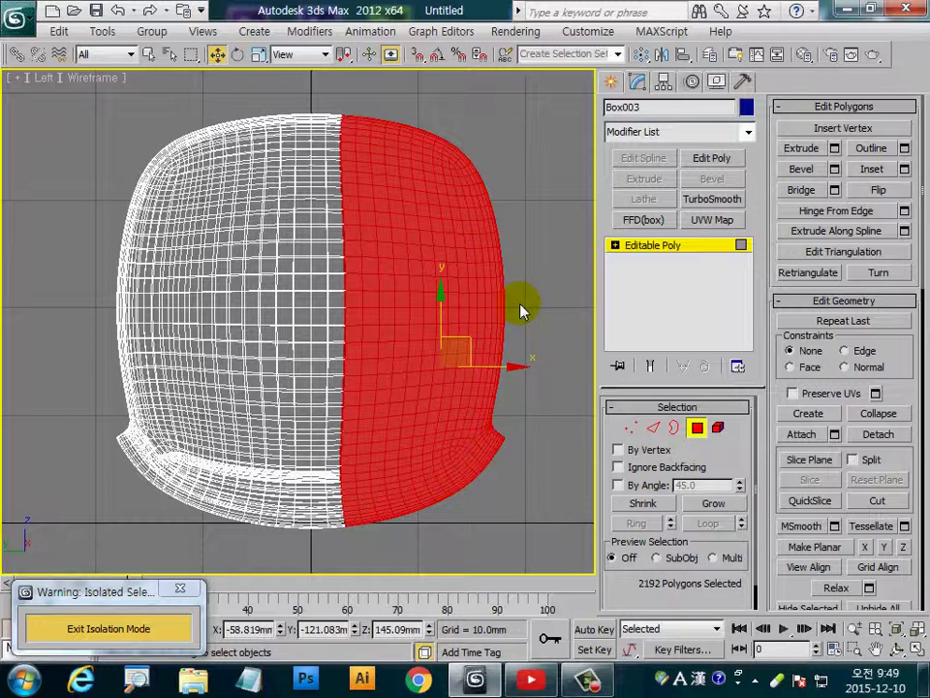
pyautogui.press('Delete')
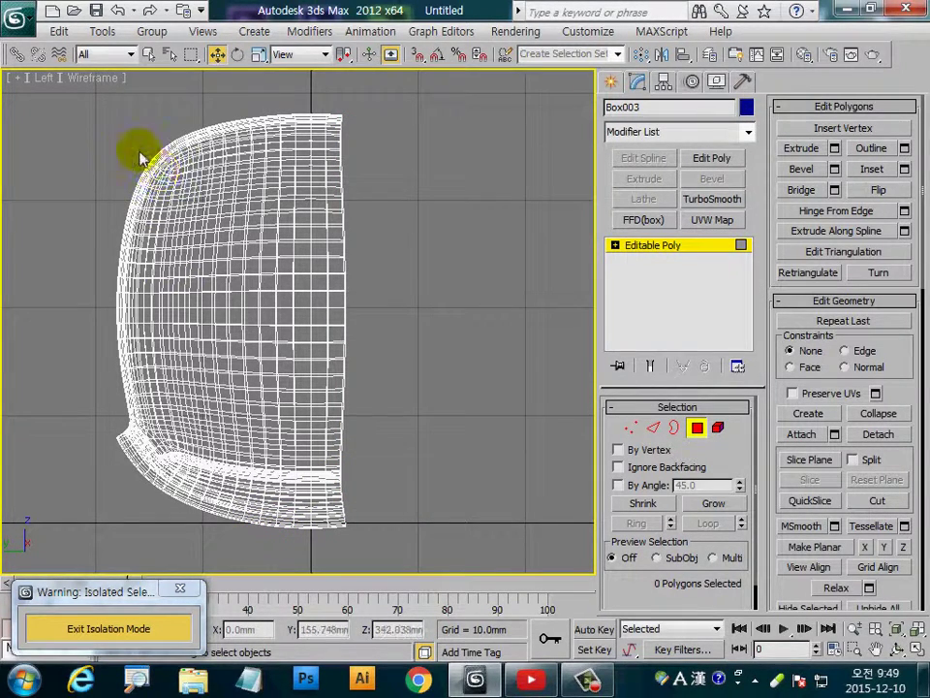
pyautogui.hotkey('ctrl', 'a')
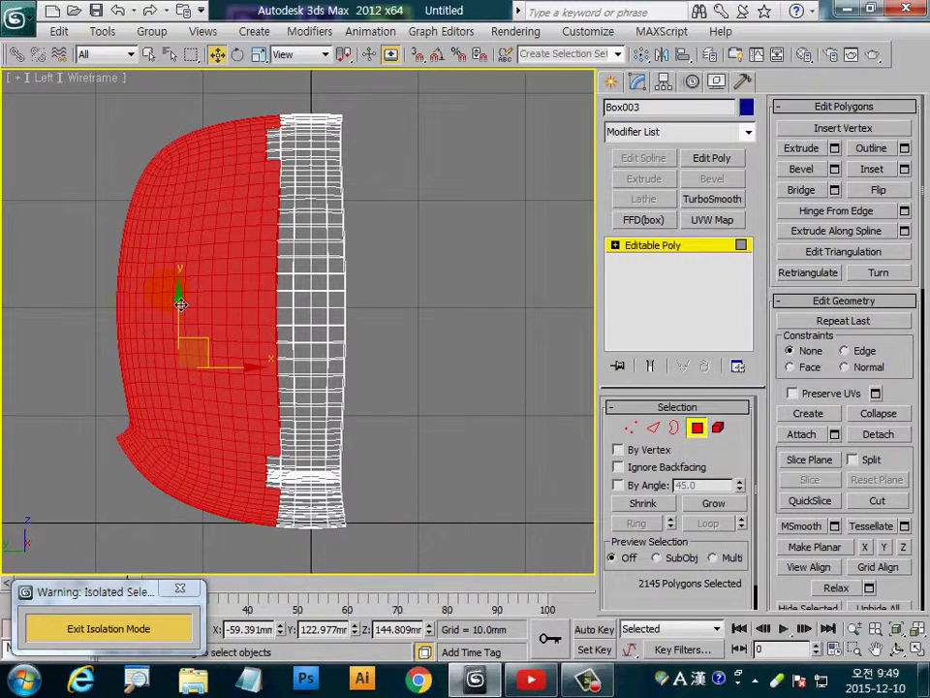
pyautogui.press('Delete')
# - Delete the stray lumps at the strip's lower-left and upper-left corners, then restore four viewports
pyautogui.moveTo(235, 415); pyautogui.dragTo(235, 417)
pyautogui.press('Delete')
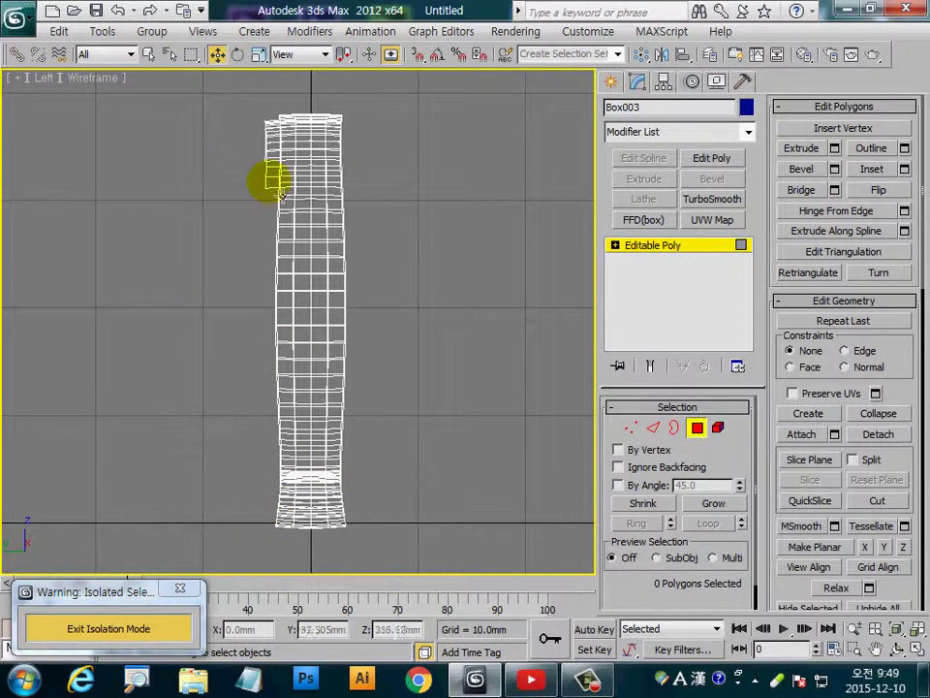
pyautogui.moveTo(270, 183)
pyautogui.mouseDown()
pyautogui.moveTo(276, 206)
pyautogui.moveTo(219, 98)
pyautogui.mouseUp()
pyautogui.press('Delete')
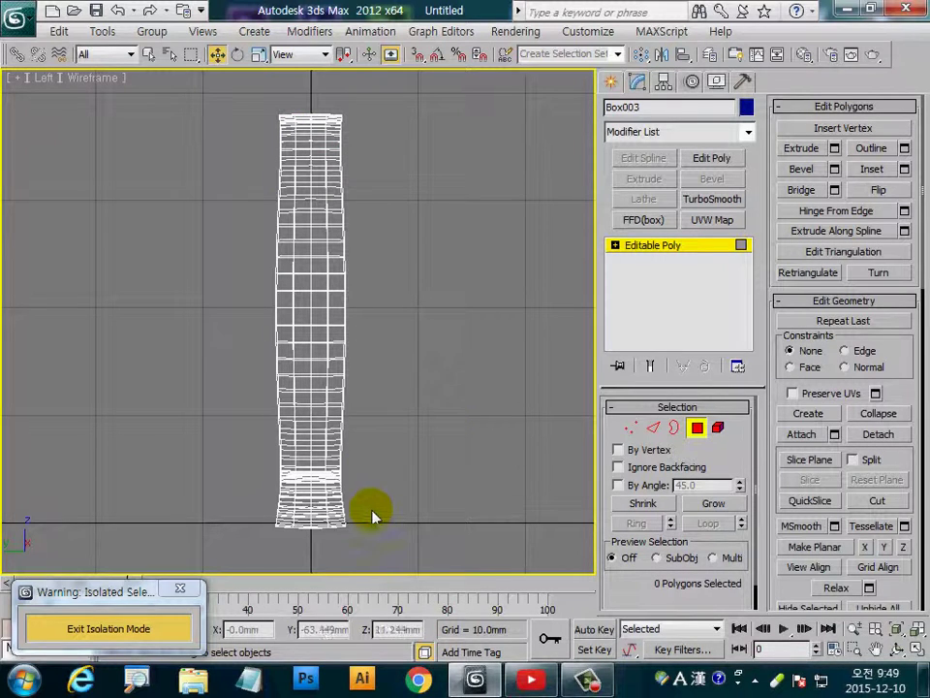
pyautogui.moveTo(431, 419); pyautogui.dragTo(242, 542)
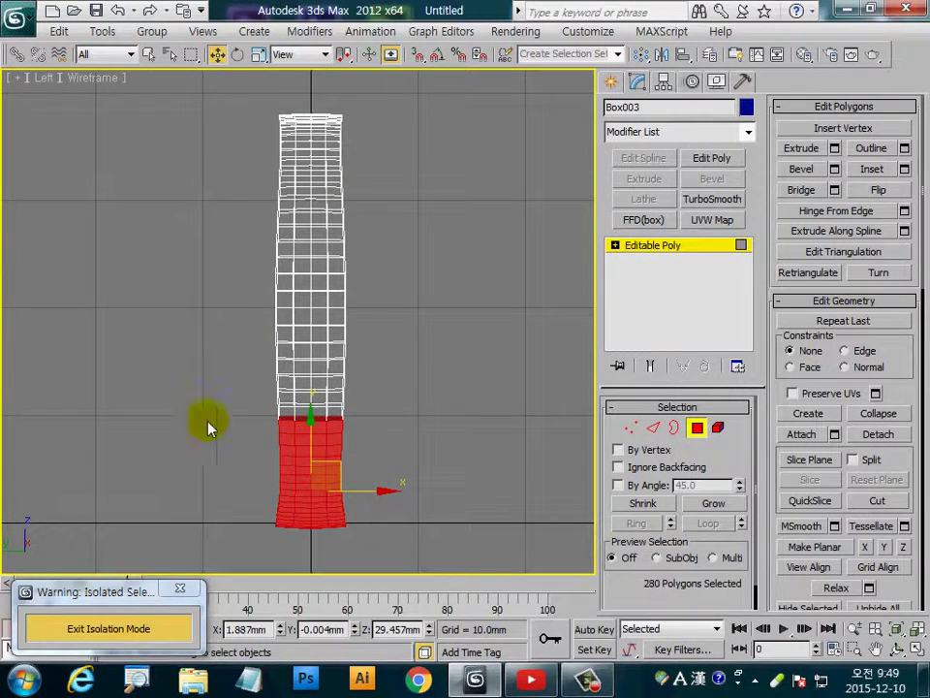
pyautogui.click(394, 457)
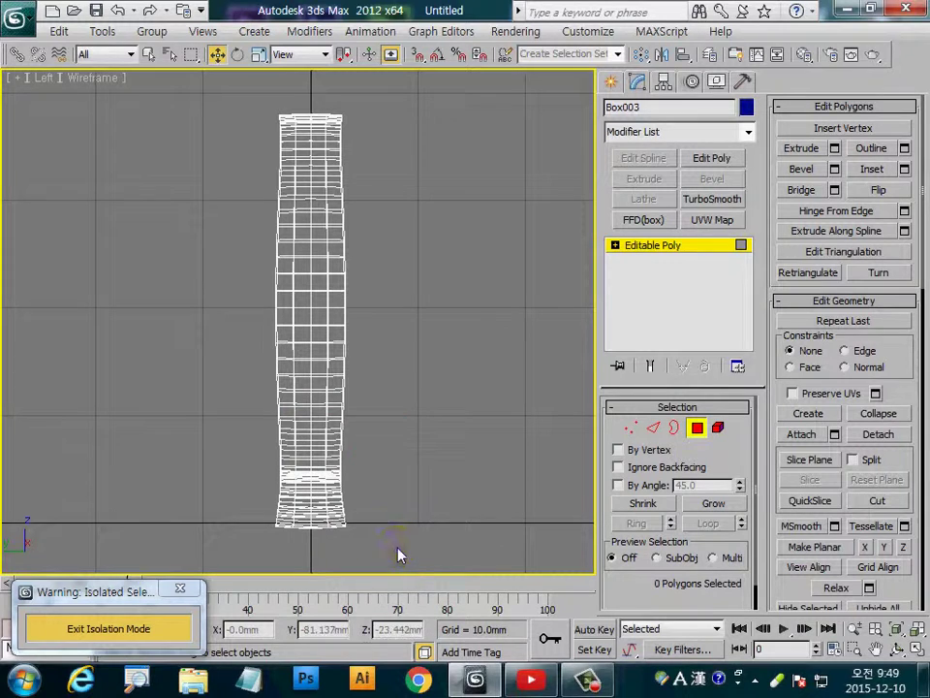
pyautogui.moveTo(330, 97); pyautogui.dragTo(349, 538)
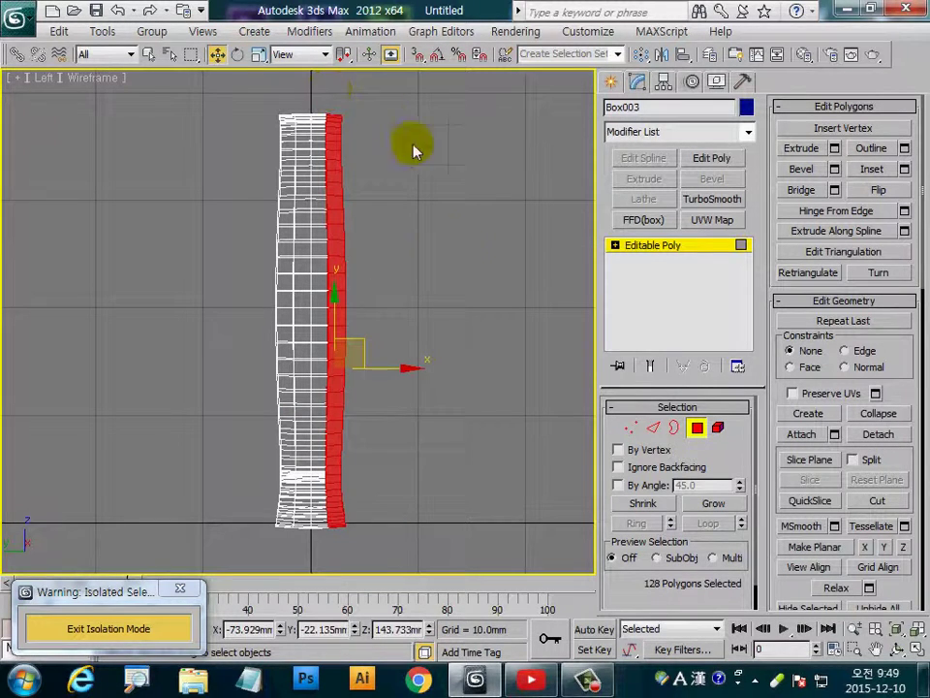
pyautogui.click(422, 488)
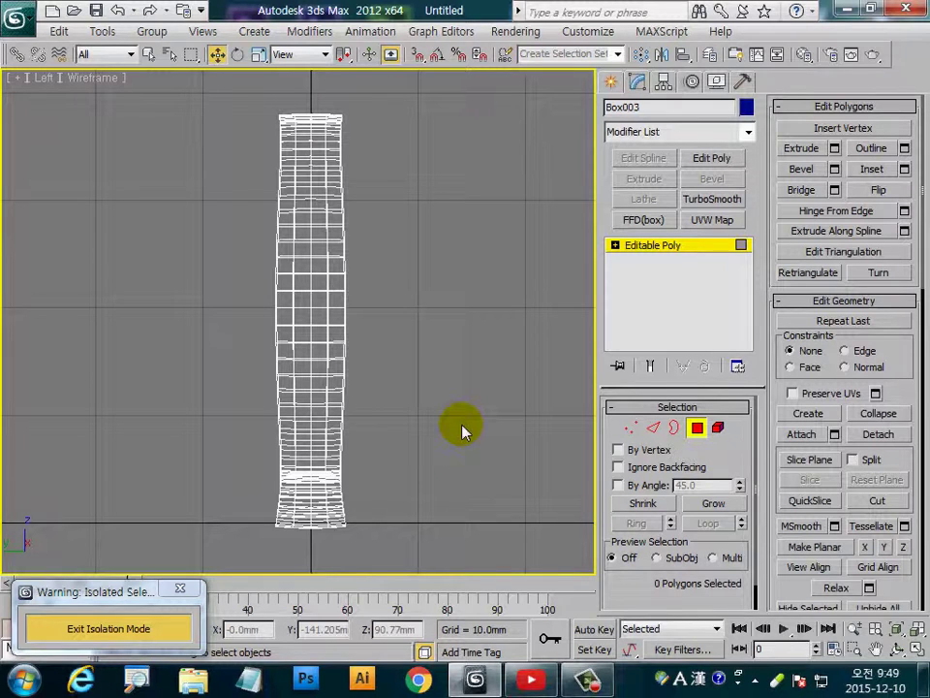
pyautogui.hotkey('alt', 'w')
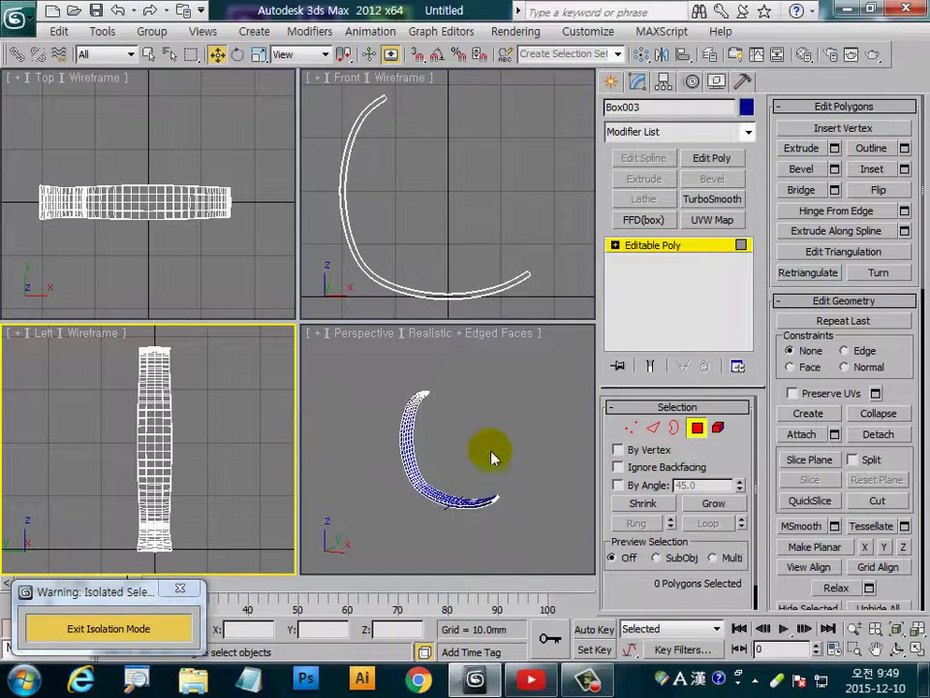
# - In a maximized Perspective view, grow a face selection from the strip's middle across the whole strip, then deselect
pyautogui.click(491, 456)
pyautogui.hotkey('alt', 'w')
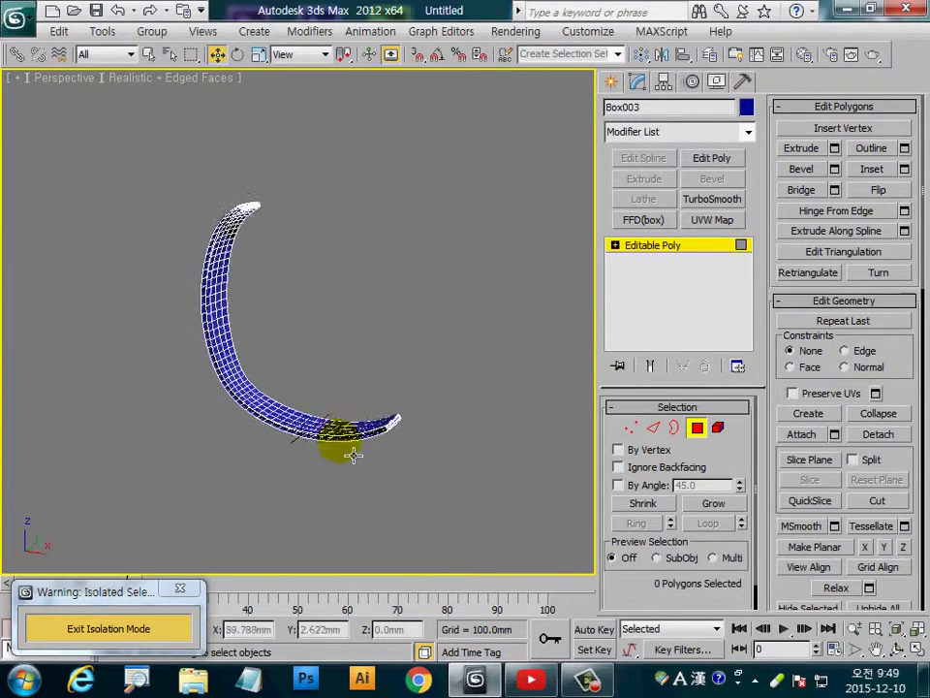
pyautogui.keyDown('alt'); pyautogui.moveTo(353, 455); pyautogui.dragTo(276, 425, button='middle'); pyautogui.keyUp('alt')
pyautogui.scroll(5, 281, 422)
pyautogui.scroll(-3, 363, 322)
pyautogui.scroll(-2, 360, 337)
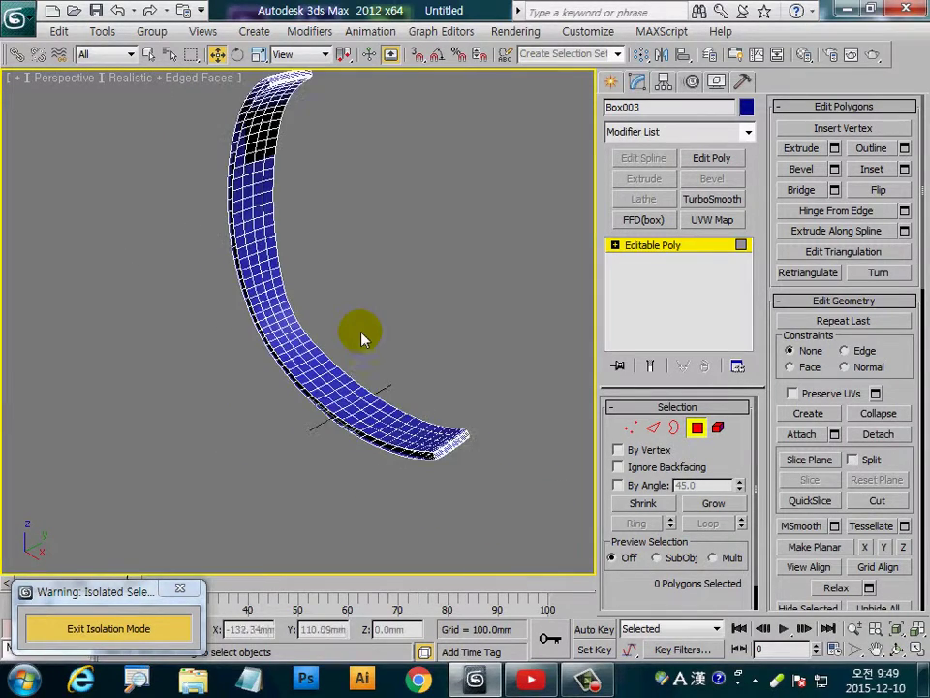
pyautogui.keyDown('alt'); pyautogui.moveTo(361, 337); pyautogui.dragTo(363, 356, button='middle'); pyautogui.keyUp('alt')
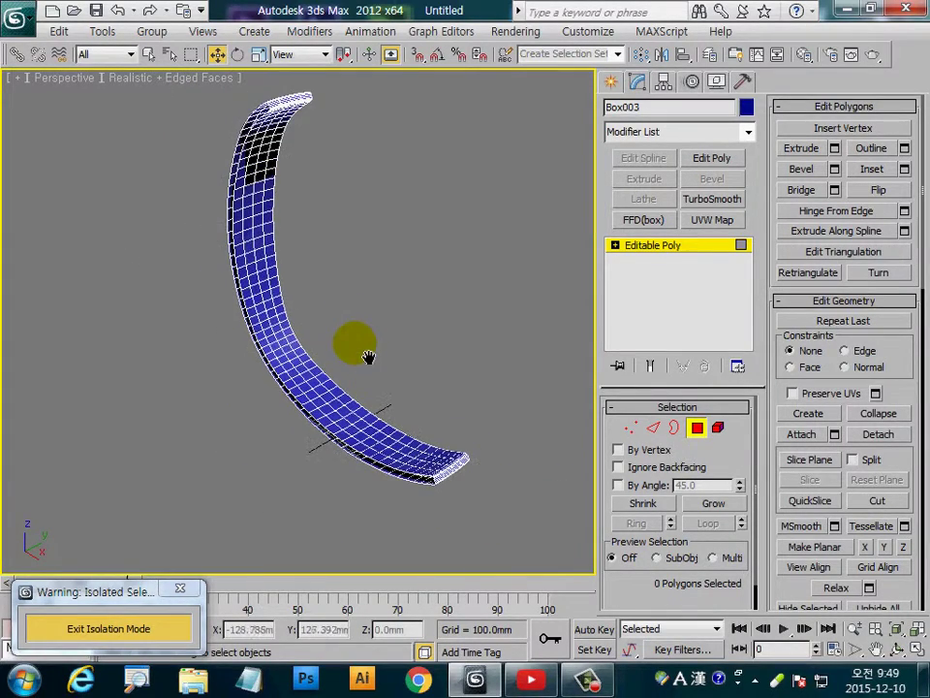
pyautogui.click(291, 345)
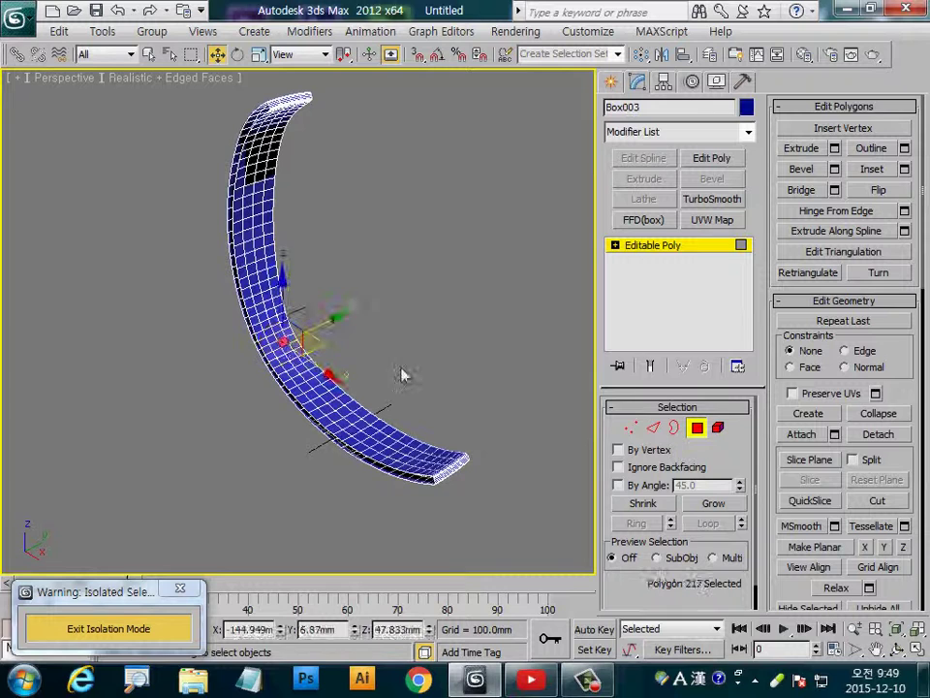
pyautogui.click(731, 505)
pyautogui.click(733, 505)
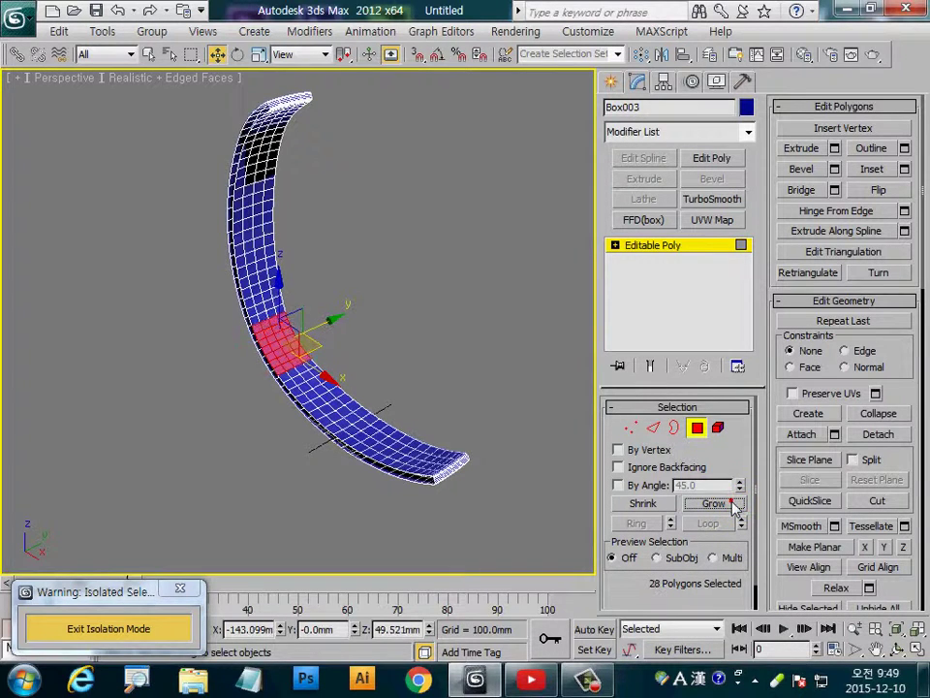
pyautogui.click(732, 505)
pyautogui.click(733, 505)
pyautogui.click(733, 505)
pyautogui.click(733, 505)
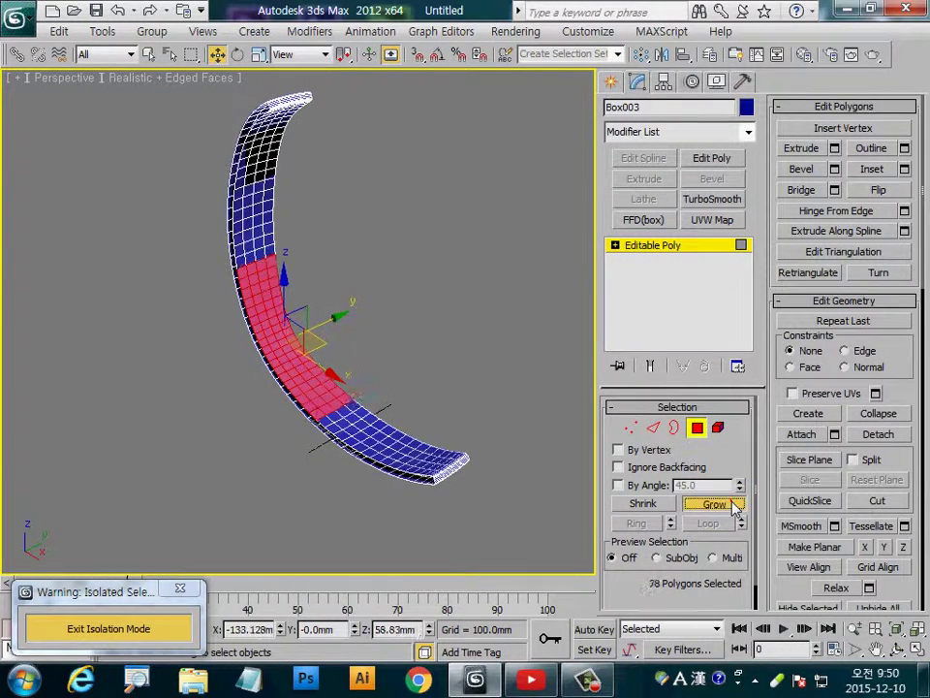
pyautogui.click(732, 505)
pyautogui.click(733, 505)
pyautogui.click(733, 505)
pyautogui.click(732, 505)
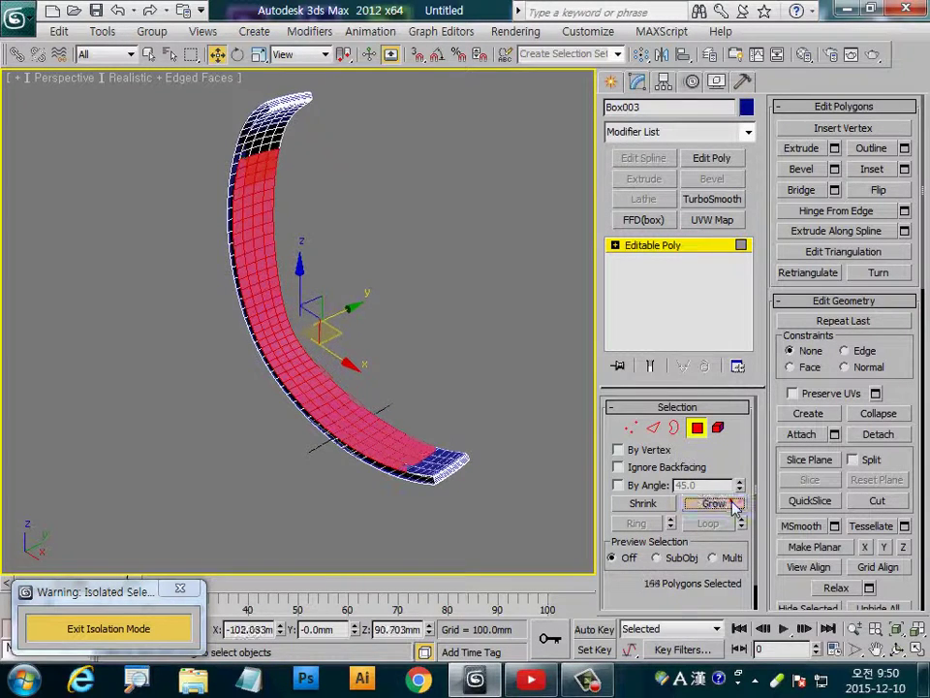
pyautogui.click(733, 505)
pyautogui.click(733, 505)
pyautogui.click(733, 505)
pyautogui.click(732, 505)
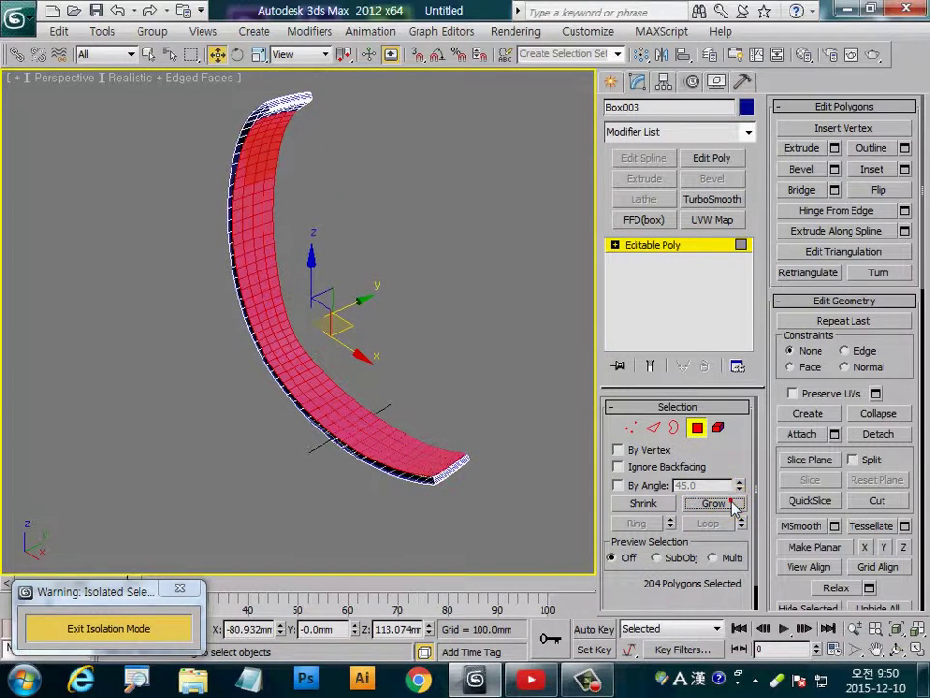
pyautogui.click(529, 339)
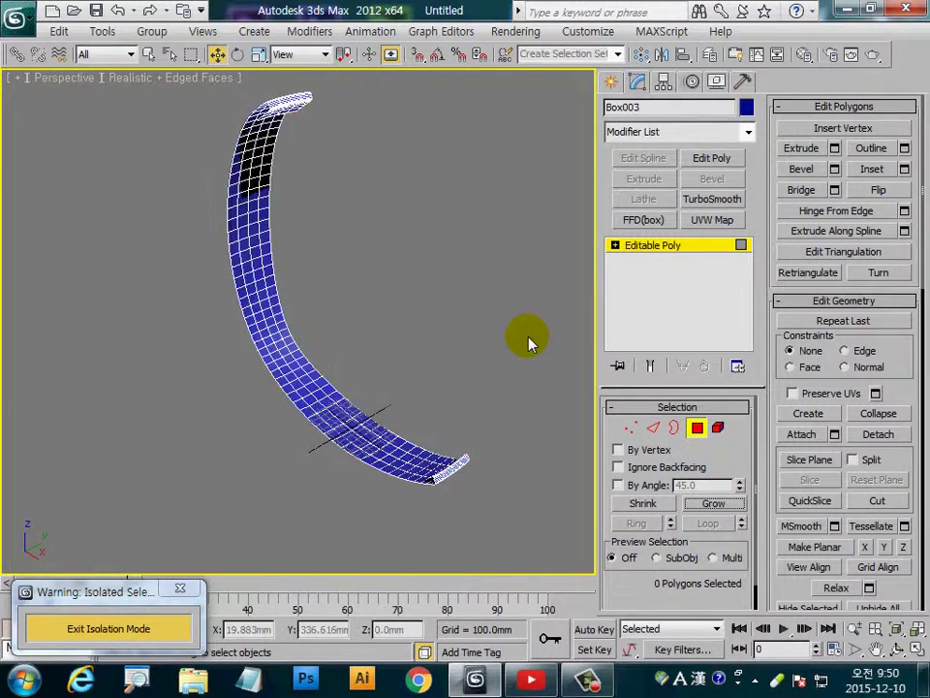
# - Select four faces at the strip's upper end and grow that selection four times
pyautogui.keyDown('alt'); pyautogui.moveTo(467, 503); pyautogui.dragTo(541, 498, button='middle'); pyautogui.keyUp('alt')
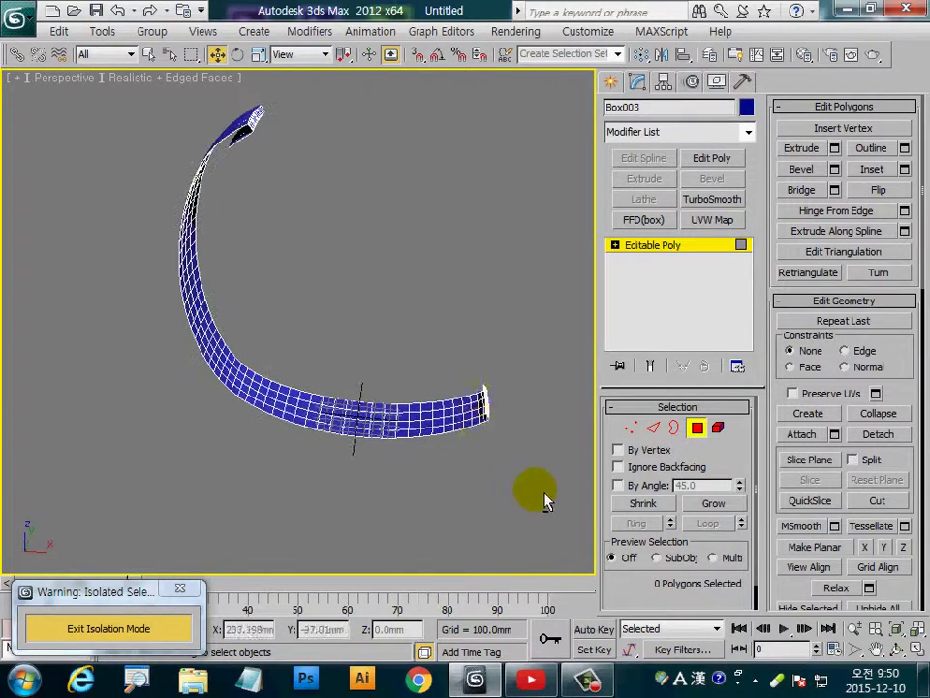
pyautogui.scroll(5, 440, 470)
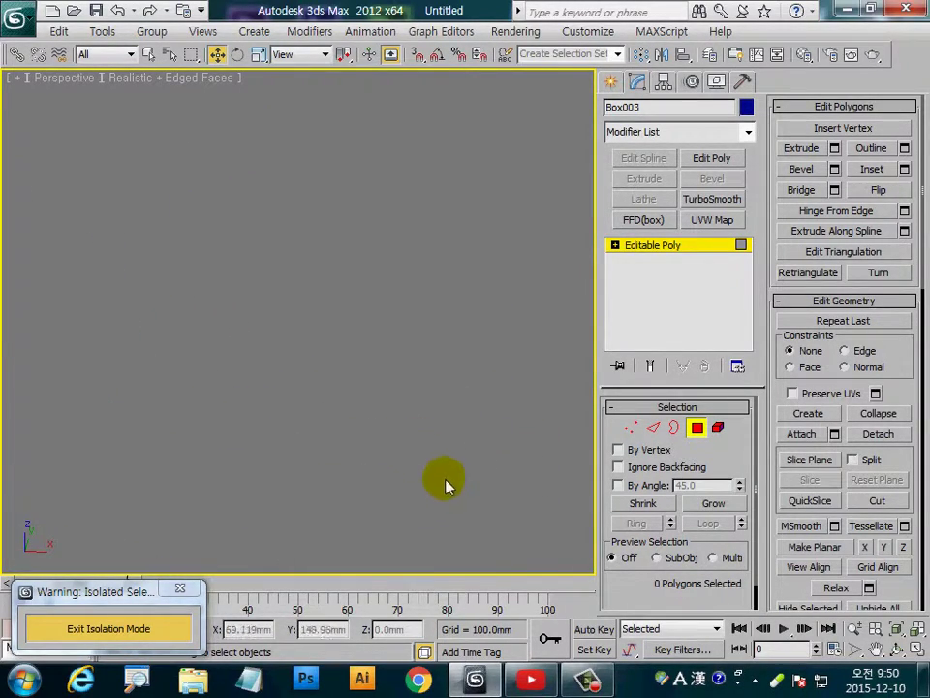
pyautogui.moveTo(405, 218); pyautogui.dragTo(378, 373, button='middle')
pyautogui.keyDown('alt'); pyautogui.moveTo(513, 427); pyautogui.dragTo(573, 523, button='middle'); pyautogui.keyUp('alt')
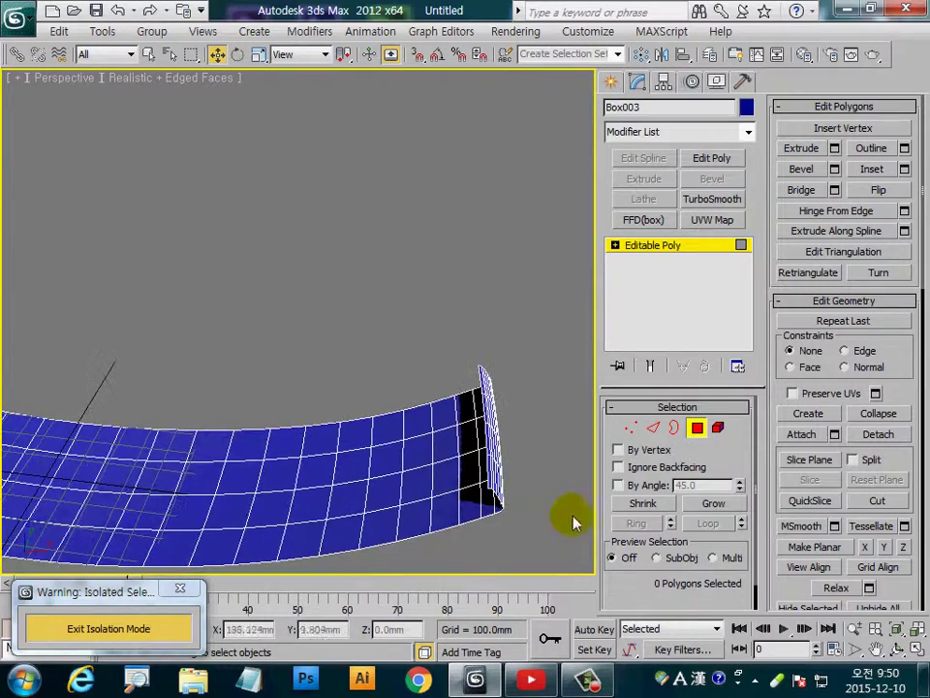
pyautogui.scroll(-1, 388, 428)
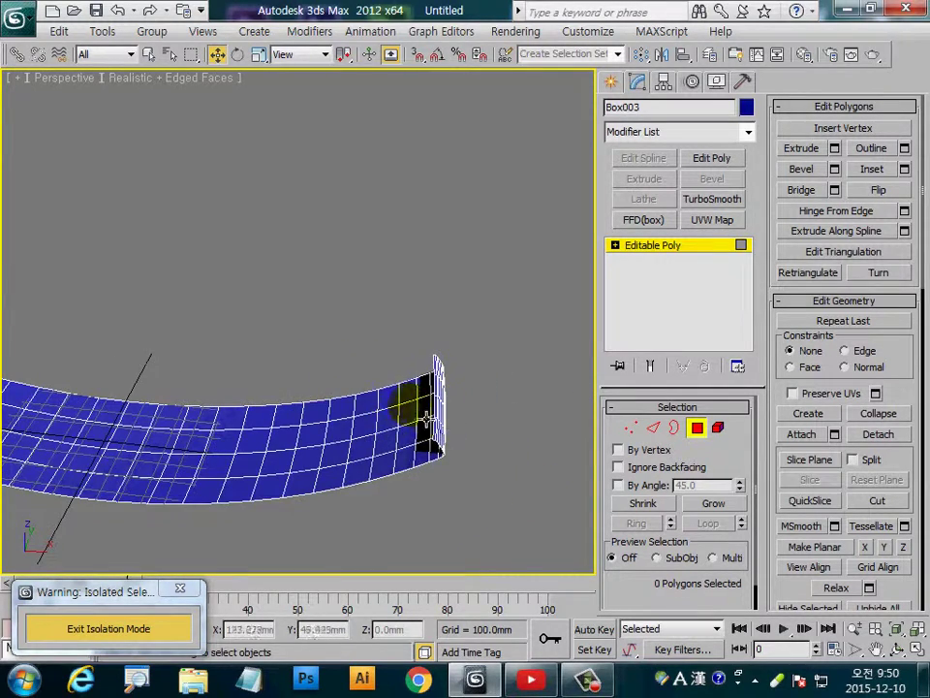
pyautogui.scroll(-4, 378, 407)
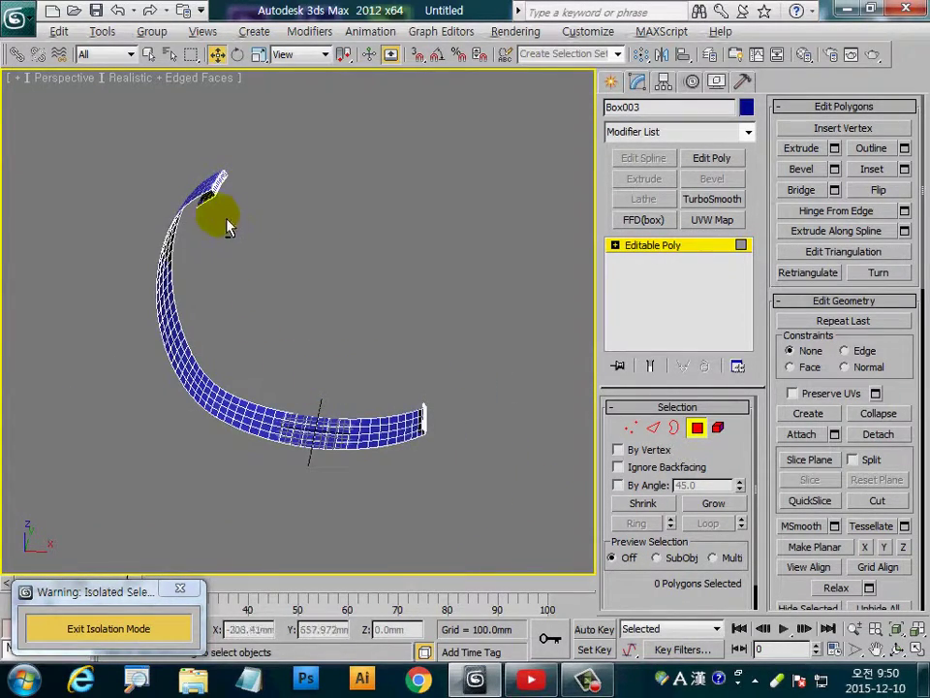
pyautogui.moveTo(227, 226)
pyautogui.keyDown('alt'); pyautogui.mouseDown(button='middle')
pyautogui.moveTo(201, 158)
pyautogui.moveTo(210, 193)
pyautogui.moveTo(458, 516)
pyautogui.mouseUp(button='middle'); pyautogui.keyUp('alt')
pyautogui.scroll(5, 204, 208)
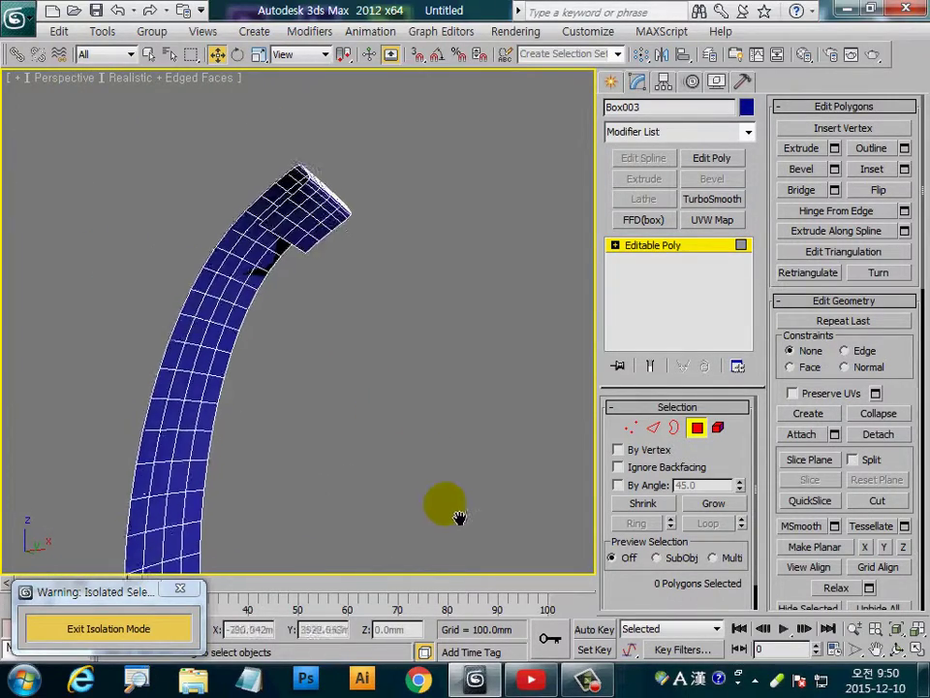
pyautogui.moveTo(312, 207)
pyautogui.keyDown('alt'); pyautogui.mouseDown(button='middle')
pyautogui.moveTo(364, 326)
pyautogui.moveTo(384, 294)
pyautogui.moveTo(353, 307)
pyautogui.moveTo(395, 401)
pyautogui.mouseUp(button='middle'); pyautogui.keyUp('alt')
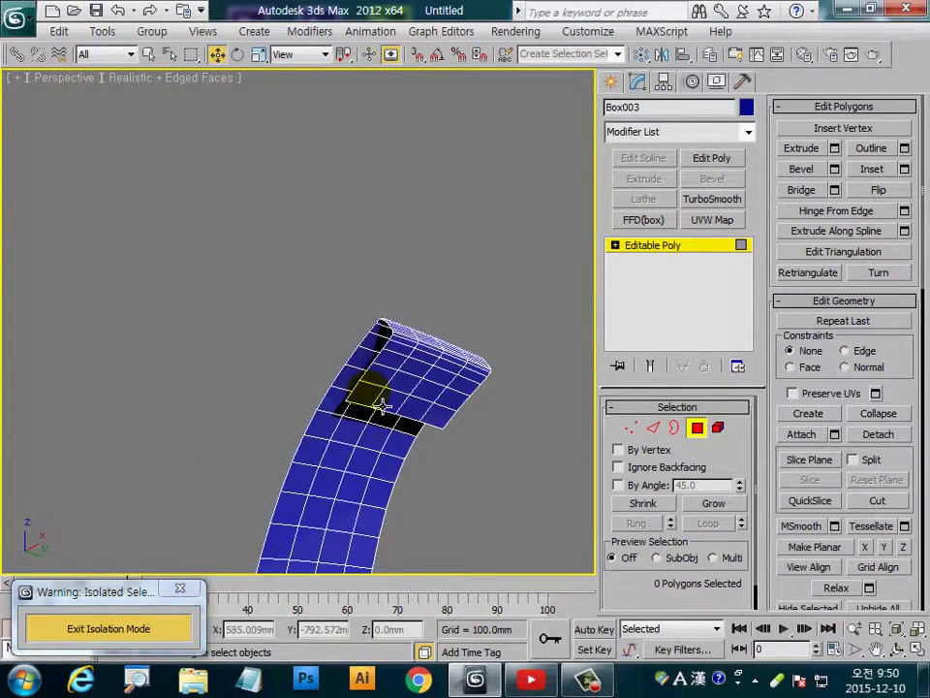
pyautogui.click(376, 402)
pyautogui.keyDown('ctrl'); pyautogui.click(392, 399); pyautogui.keyUp('ctrl')
pyautogui.keyDown('ctrl'); pyautogui.click(415, 405); pyautogui.keyUp('ctrl')
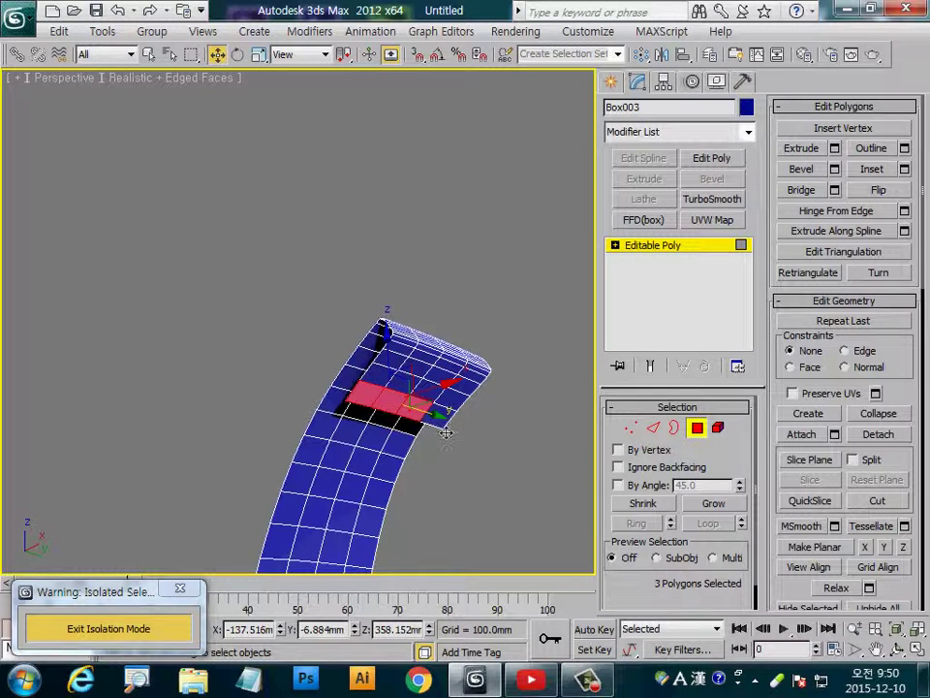
pyautogui.keyDown('ctrl'); pyautogui.click(438, 412); pyautogui.keyUp('ctrl')
pyautogui.click(713, 503)
pyautogui.click(713, 503)
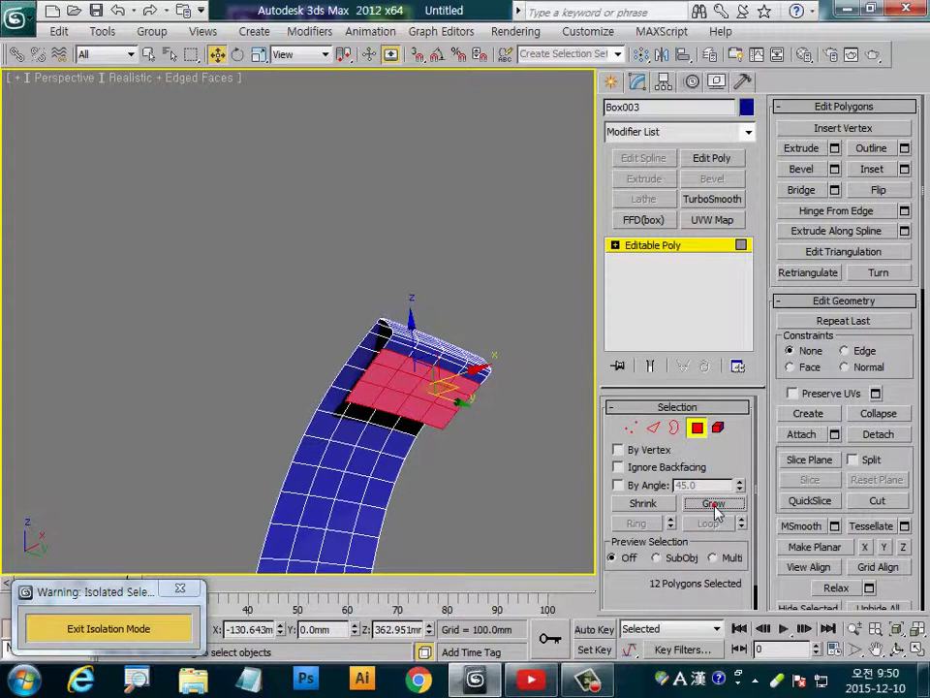
pyautogui.click(715, 505)
pyautogui.click(714, 505)
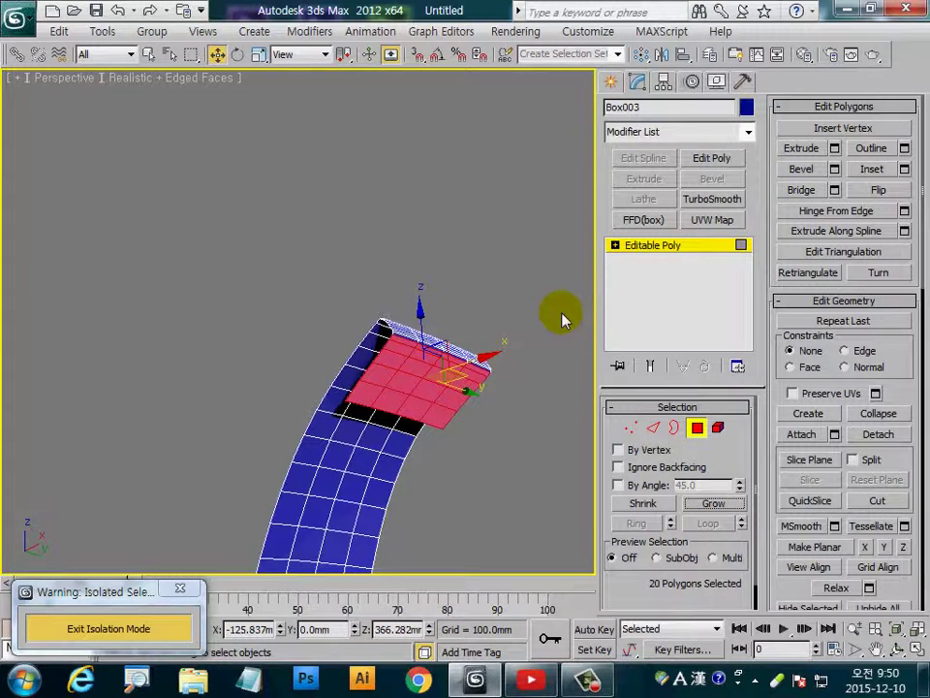
# - Deselect the faces and exit Polygon sub-object level
pyautogui.click(565, 320)
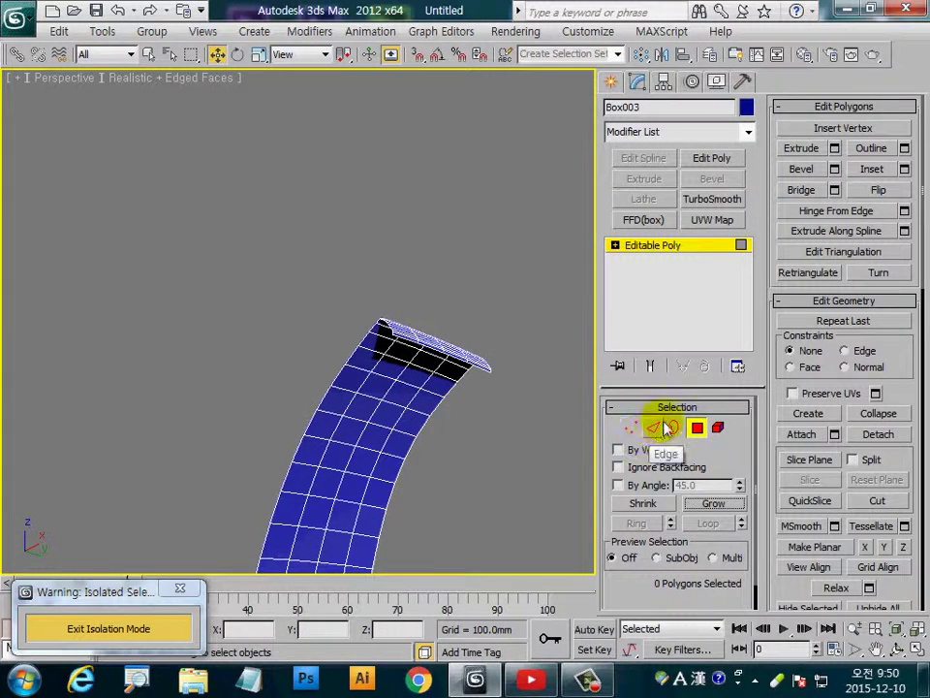
pyautogui.click(698, 430)
pyautogui.moveTo(484, 414); pyautogui.dragTo(416, 316, button='middle')
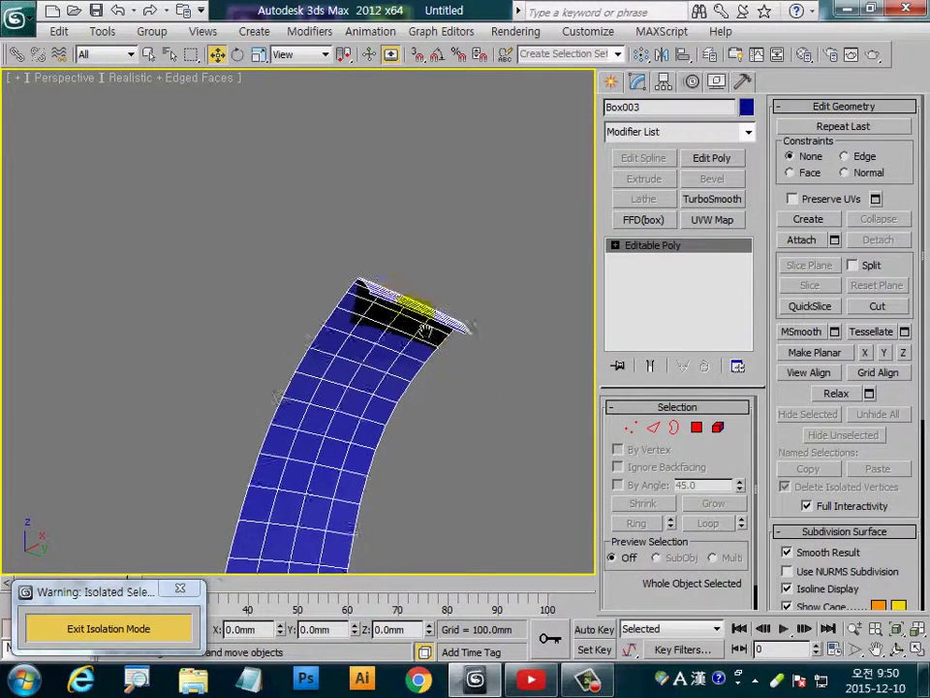
# - Add a Shell modifier with a 5.0mm outer amount to the strip
pyautogui.click(675, 135)
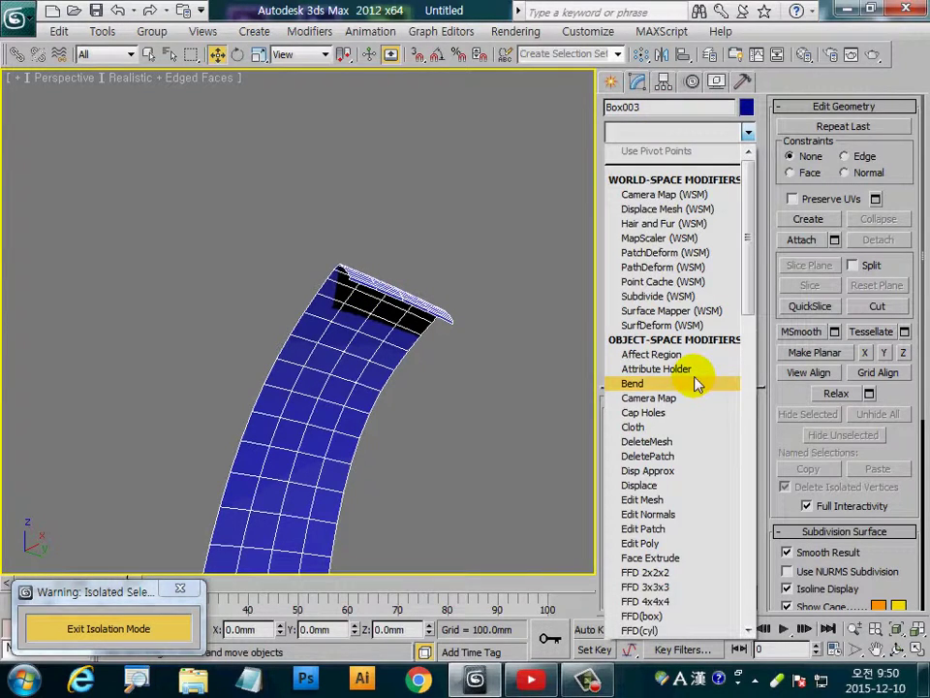
pyautogui.scroll(-9, 695, 378)
pyautogui.scroll(-13, 691, 374)
pyautogui.click(643, 171)
pyautogui.write('5')
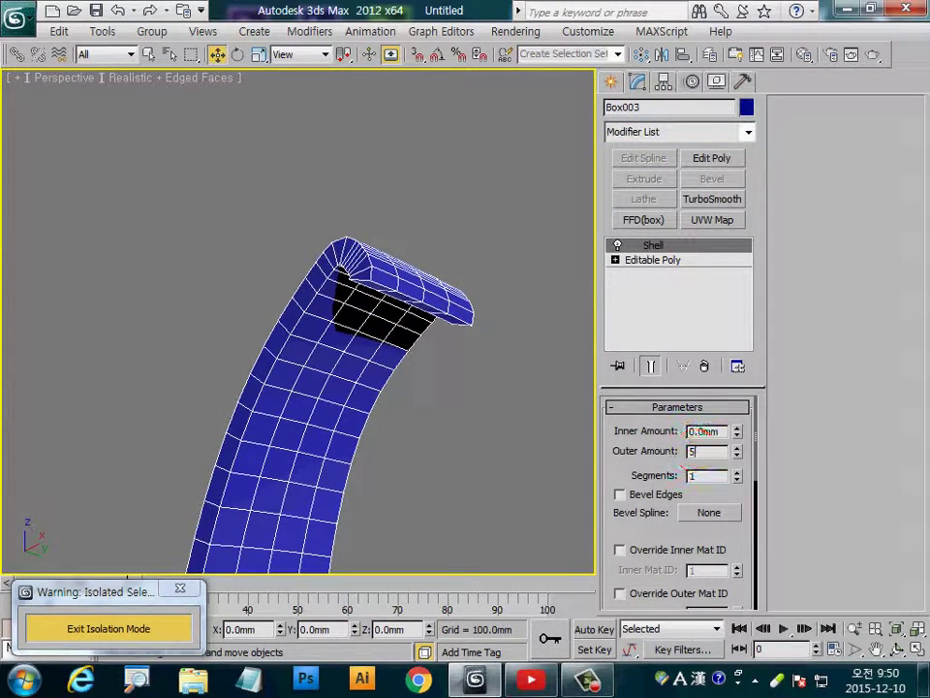
pyautogui.press('Return')
# - Colour the strip black, add TurboSmooth, and exit isolation mode
pyautogui.click(746, 106)
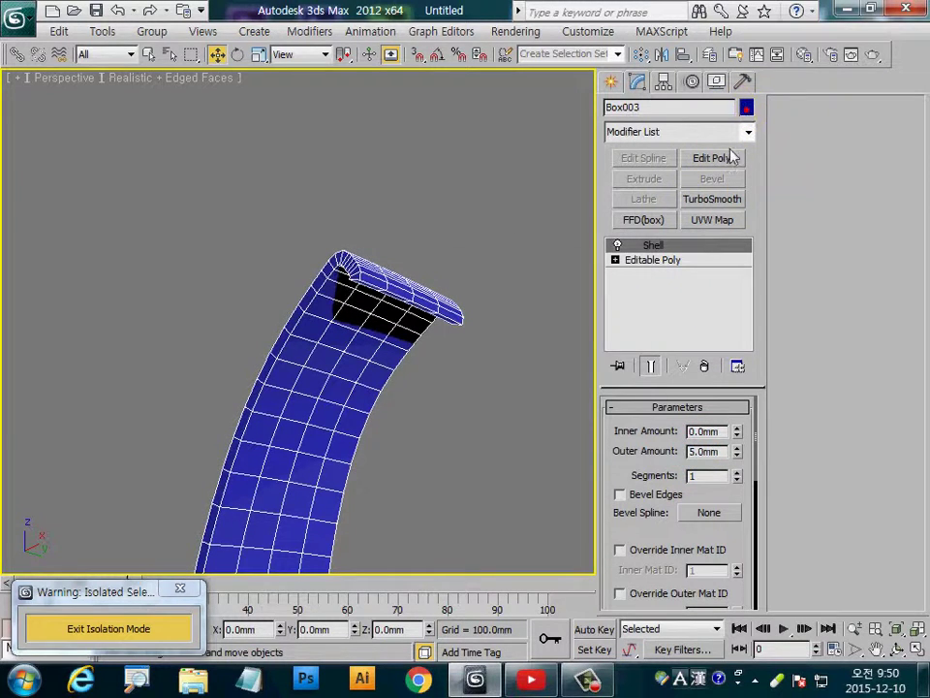
pyautogui.click(567, 439)
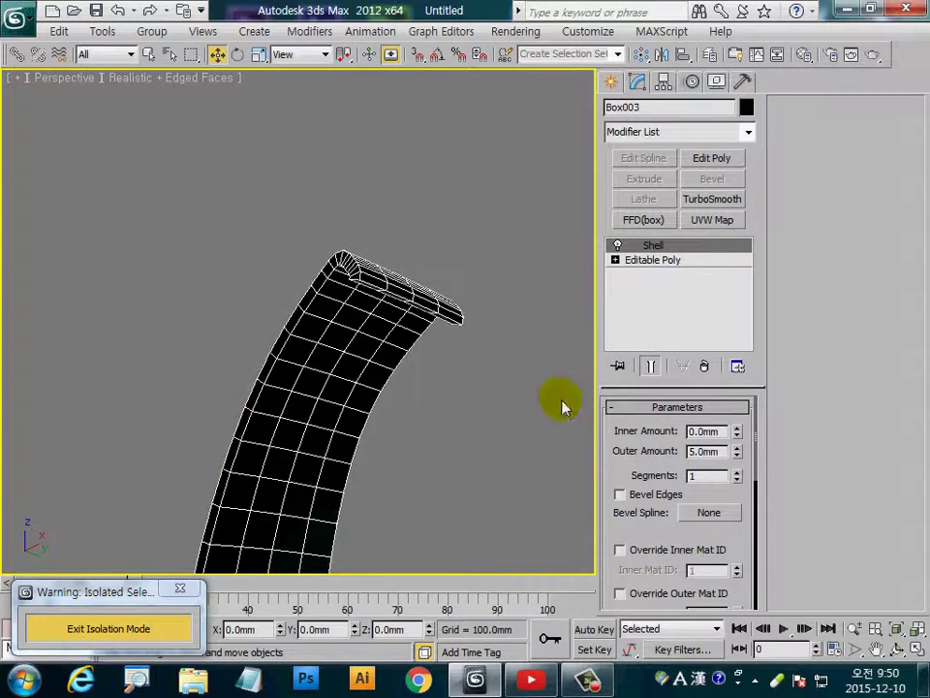
pyautogui.click(715, 198)
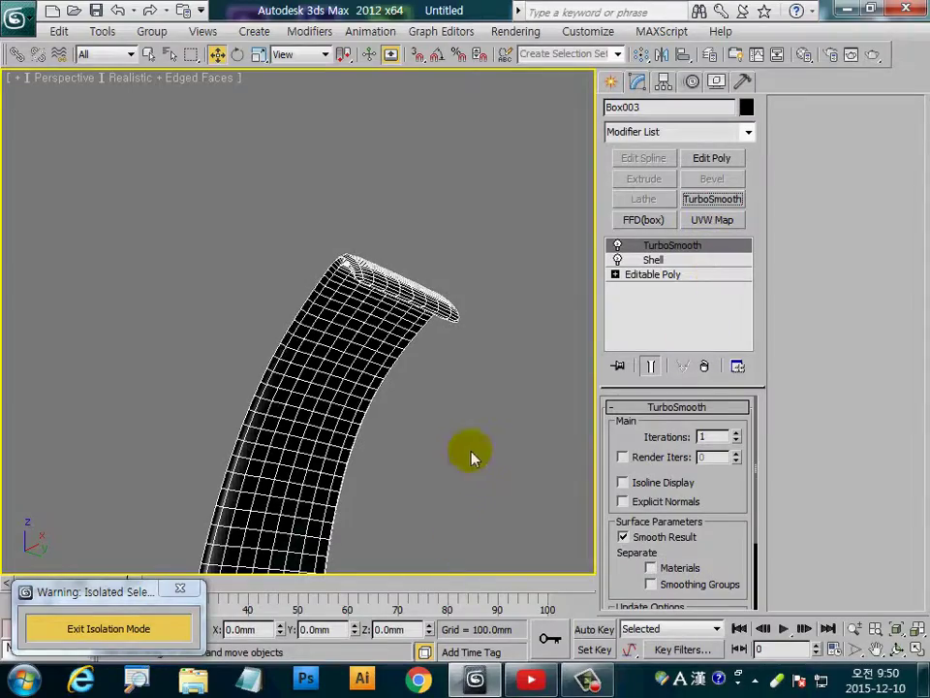
pyautogui.moveTo(435, 486)
pyautogui.keyDown('alt'); pyautogui.mouseDown(button='middle')
pyautogui.moveTo(500, 535)
pyautogui.moveTo(395, 436)
pyautogui.moveTo(451, 450)
pyautogui.mouseUp(button='middle'); pyautogui.keyUp('alt')
pyautogui.scroll(3, 445, 449)
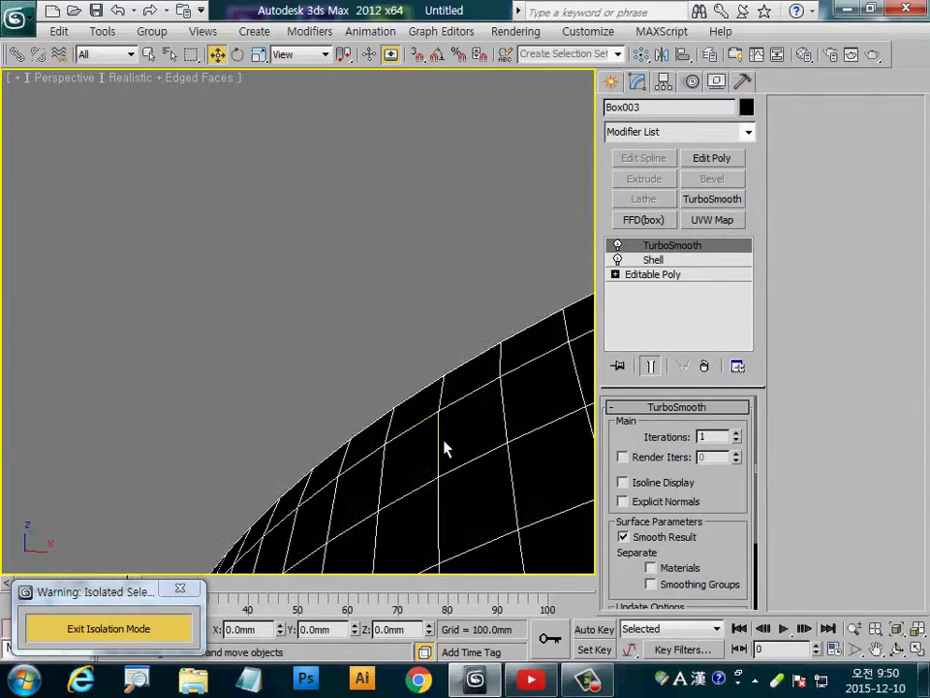
pyautogui.click(160, 631)
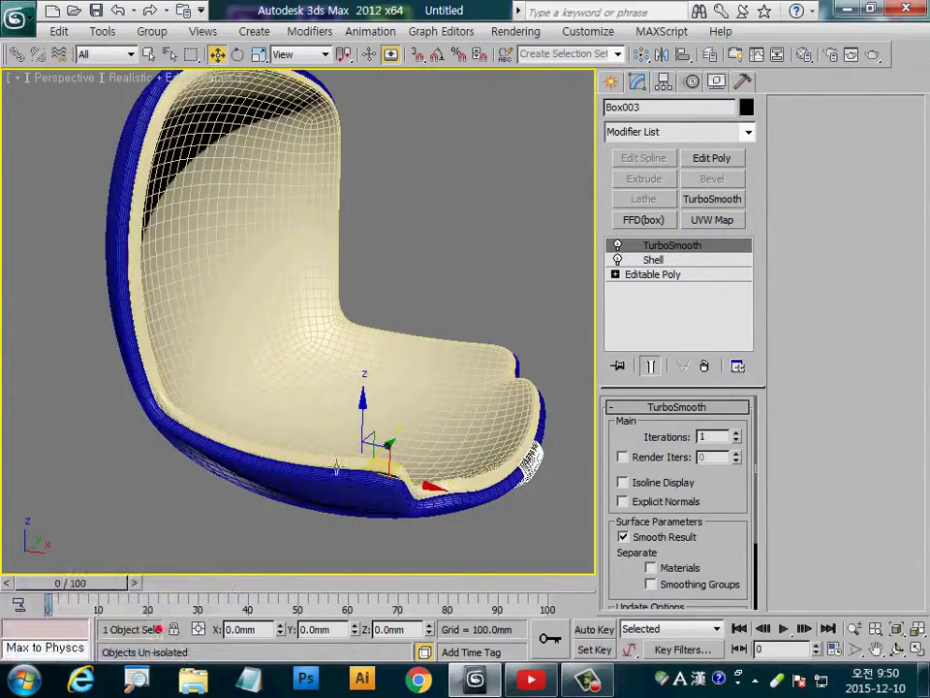
# - Change the trim band's object colour from black to white
pyautogui.click(454, 243)
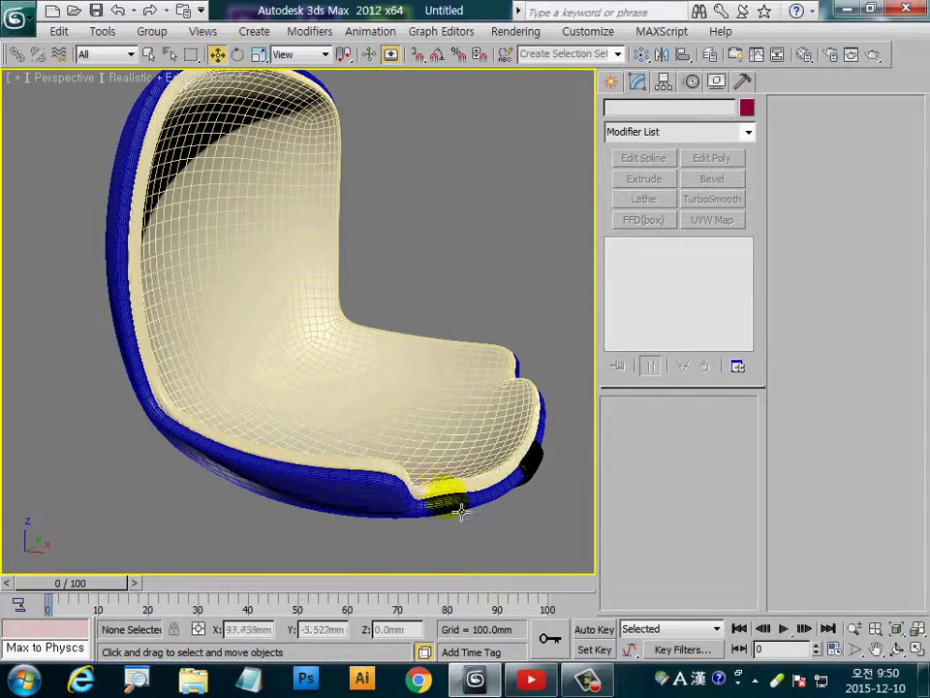
pyautogui.moveTo(457, 510)
pyautogui.keyDown('alt'); pyautogui.mouseDown(button='middle')
pyautogui.moveTo(407, 316)
pyautogui.moveTo(390, 404)
pyautogui.mouseUp(button='middle'); pyautogui.keyUp('alt')
pyautogui.scroll(-5, 401, 399)
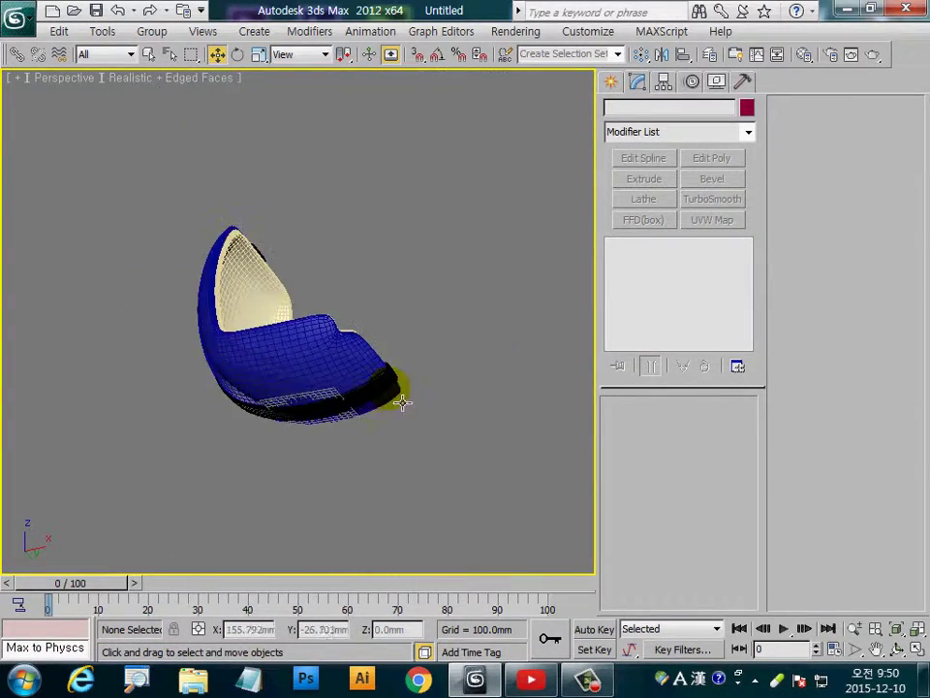
pyautogui.keyDown('alt'); pyautogui.moveTo(349, 433); pyautogui.dragTo(432, 398, button='middle'); pyautogui.keyUp('alt')
pyautogui.scroll(6, 229, 374)
pyautogui.scroll(-3, 229, 391)
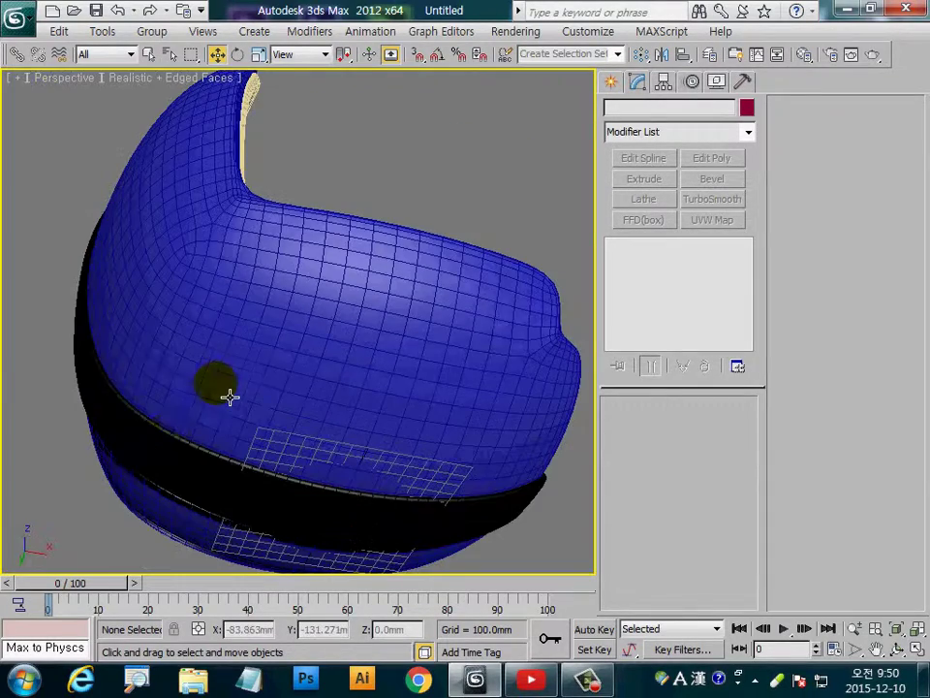
pyautogui.click(165, 455)
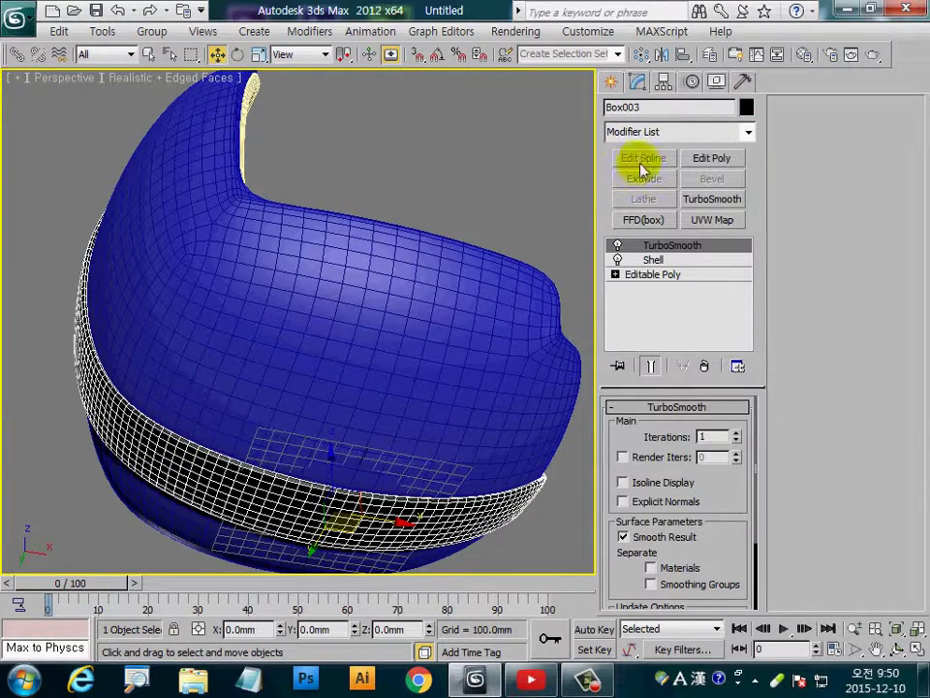
pyautogui.click(746, 106)
pyautogui.click(625, 380)
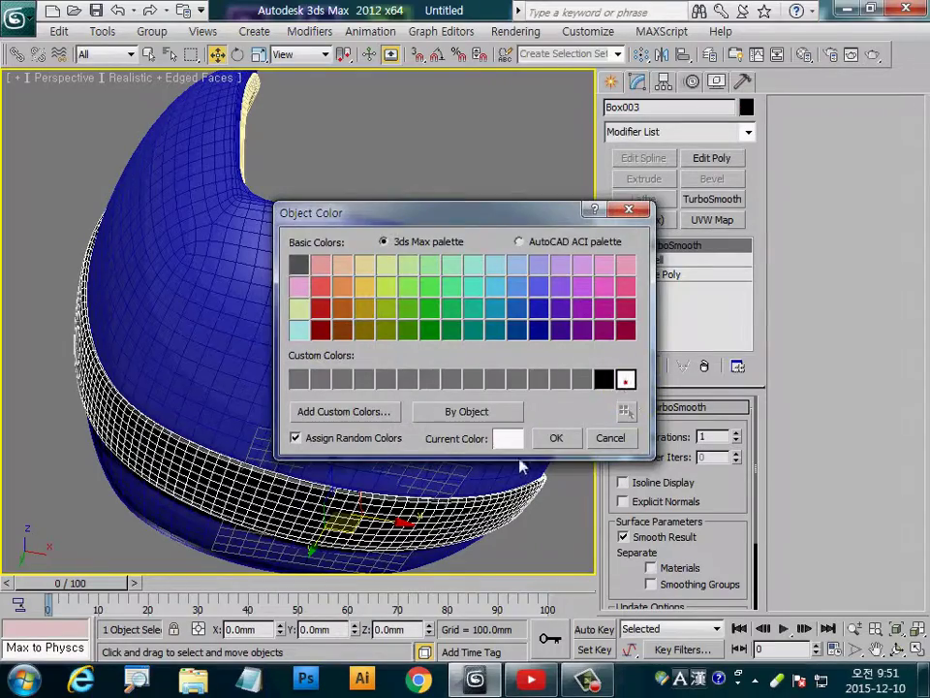
pyautogui.click(558, 440)
# - Deselect and orbit the Perspective view to a front-on view of the chair
pyautogui.click(380, 556)
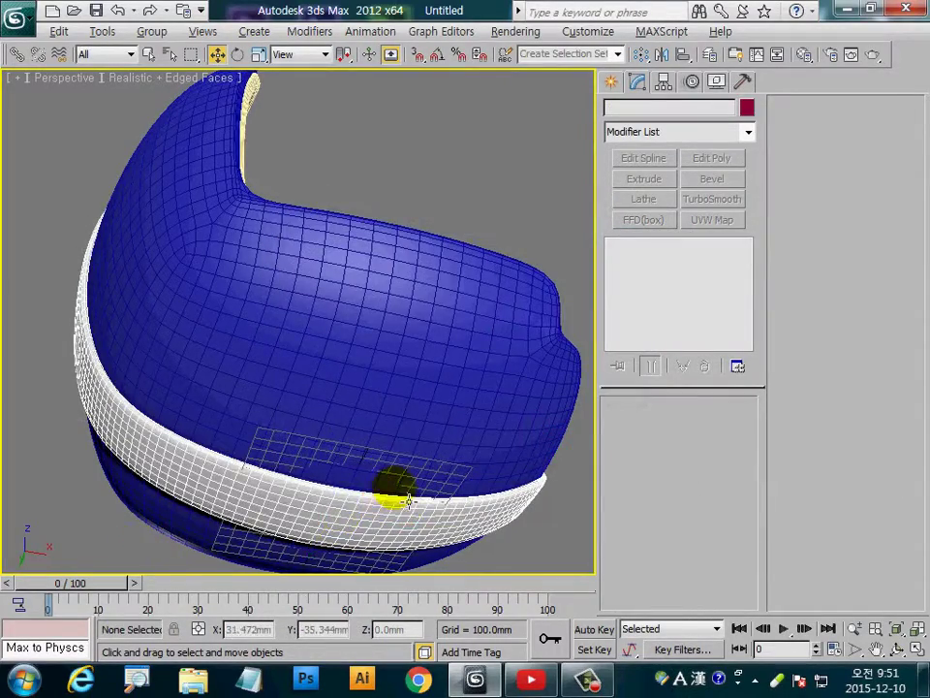
pyautogui.moveTo(390, 488)
pyautogui.keyDown('alt'); pyautogui.mouseDown(button='middle')
pyautogui.moveTo(235, 594)
pyautogui.moveTo(260, 540)
pyautogui.mouseUp(button='middle'); pyautogui.keyUp('alt')
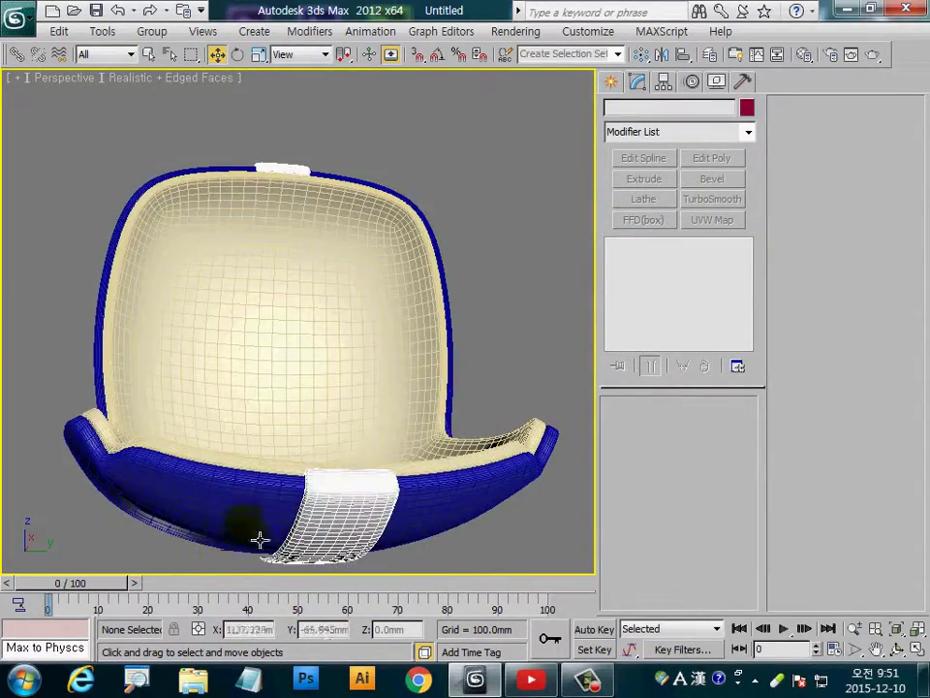
pyautogui.keyDown('alt'); pyautogui.moveTo(457, 373); pyautogui.dragTo(363, 447, button='middle'); pyautogui.keyUp('alt')
# - Draw a sphere in the Top viewport centred under the chair
pyautogui.hotkey('alt', 'w')
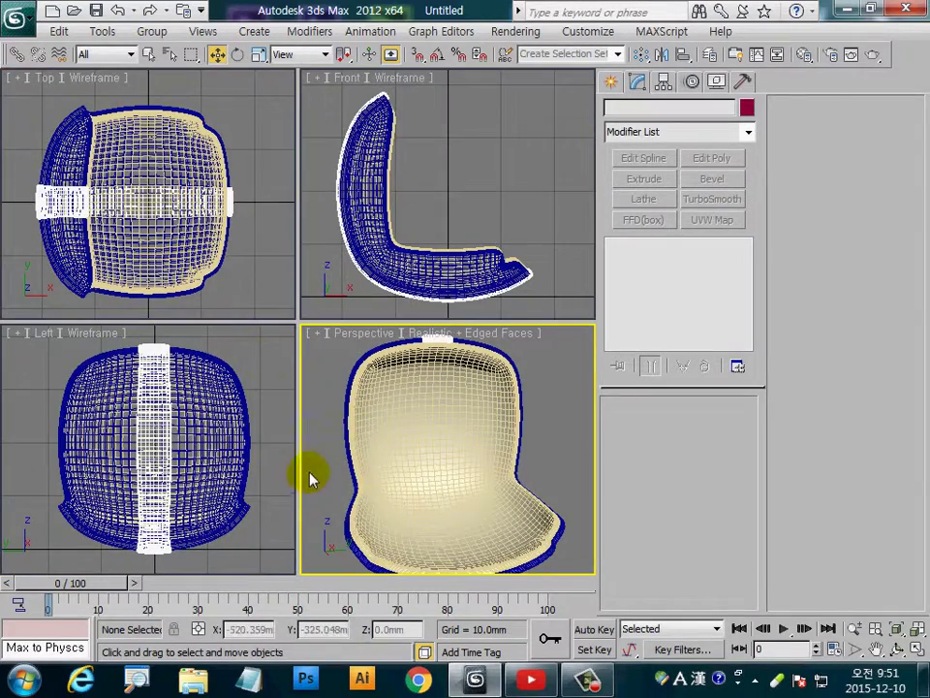
pyautogui.click(256, 273)
pyautogui.click(614, 84)
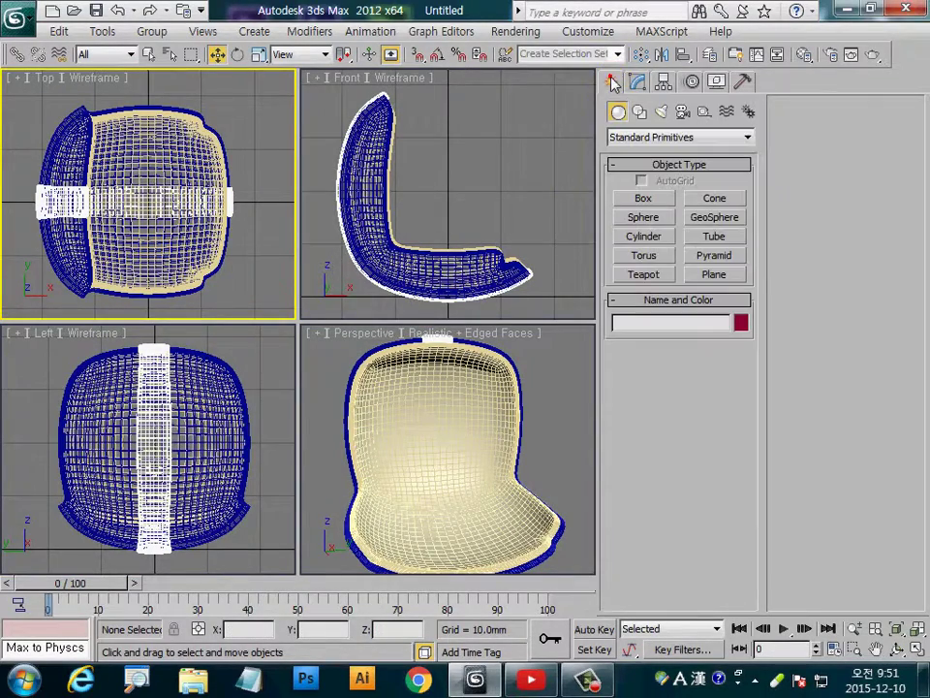
pyautogui.click(618, 114)
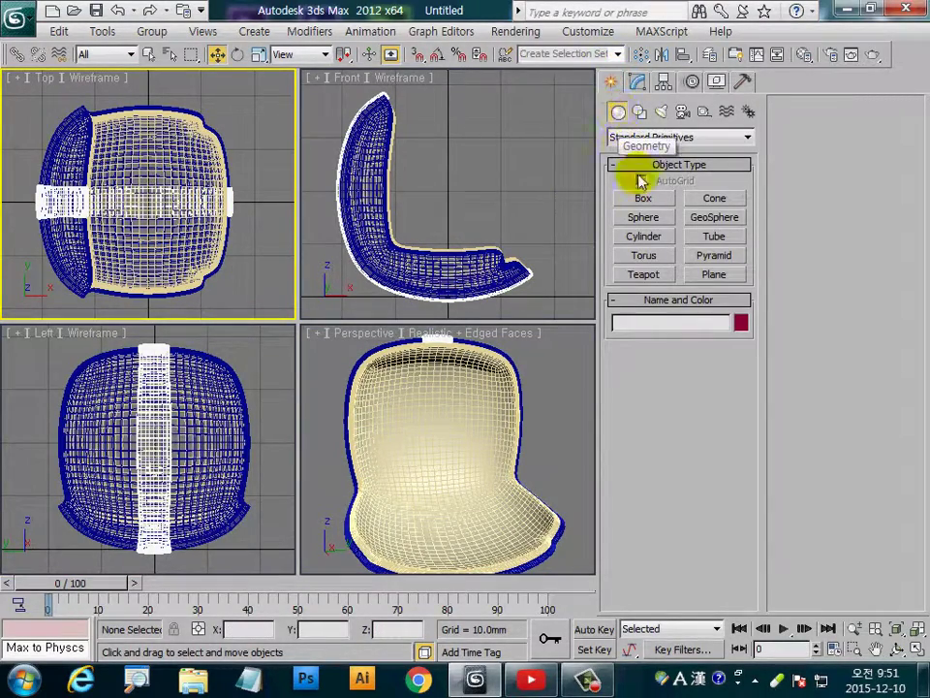
pyautogui.click(646, 217)
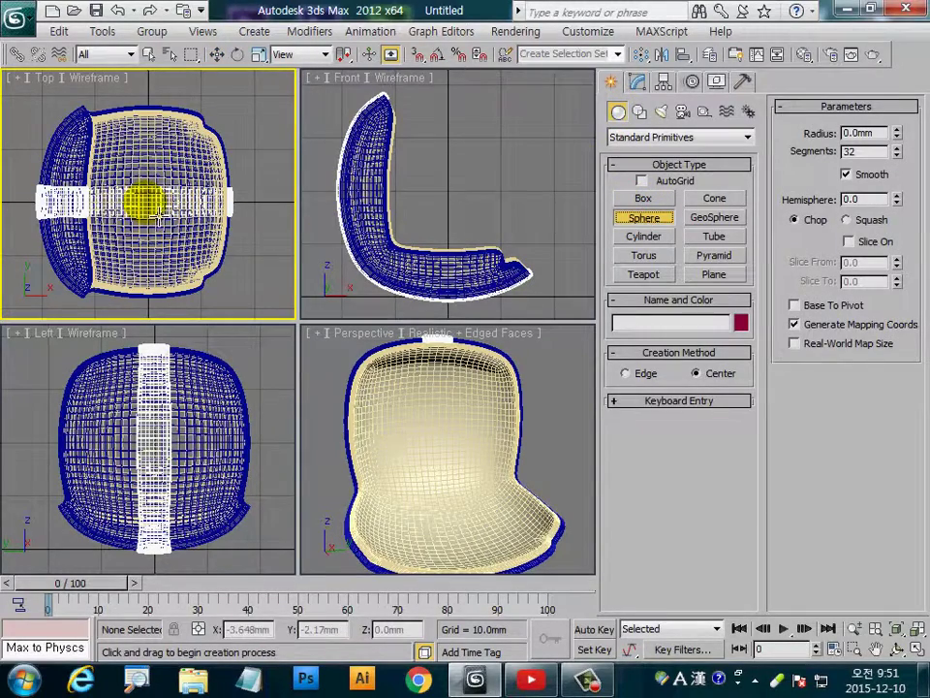
pyautogui.moveTo(145, 201); pyautogui.dragTo(167, 177)
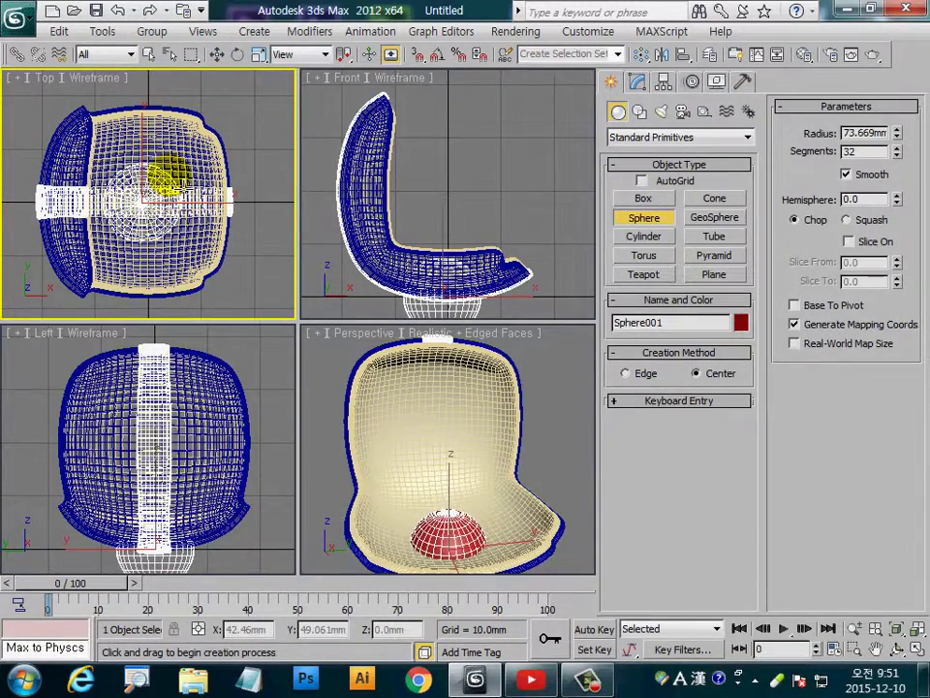
# - Set the sphere's radius to 75 mm and hemisphere to 0.5, then exit sphere creation
pyautogui.doubleClick(866, 134)
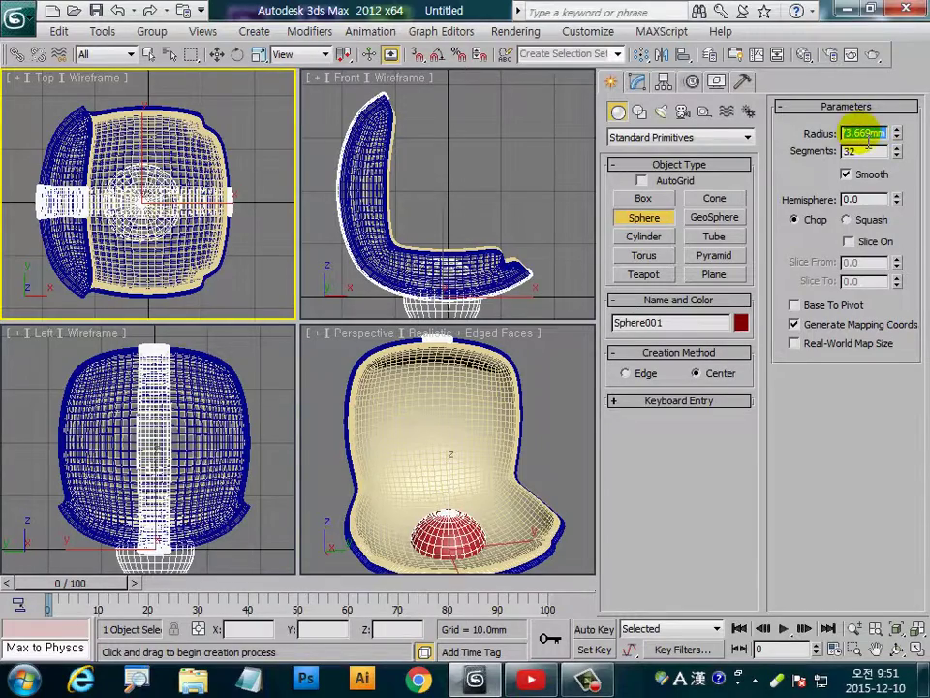
pyautogui.write('75')
pyautogui.press('Return')
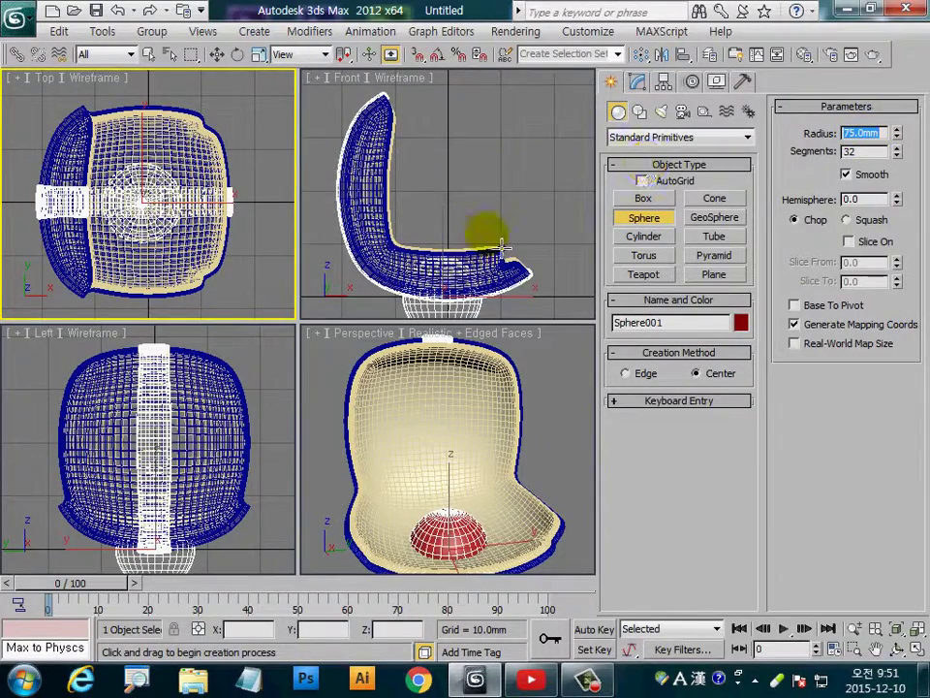
pyautogui.moveTo(483, 232)
pyautogui.keyDown('alt'); pyautogui.mouseDown(button='middle')
pyautogui.moveTo(436, 198)
pyautogui.moveTo(442, 97)
pyautogui.mouseUp(button='middle'); pyautogui.keyUp('alt')
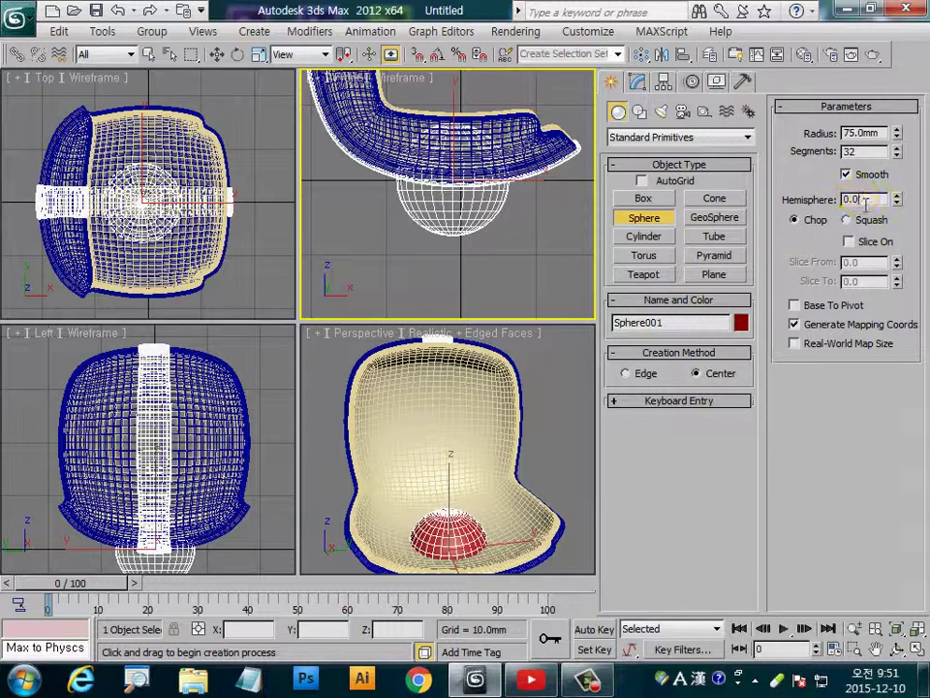
pyautogui.click(864, 199)
pyautogui.write('0.5')
pyautogui.press('Return')
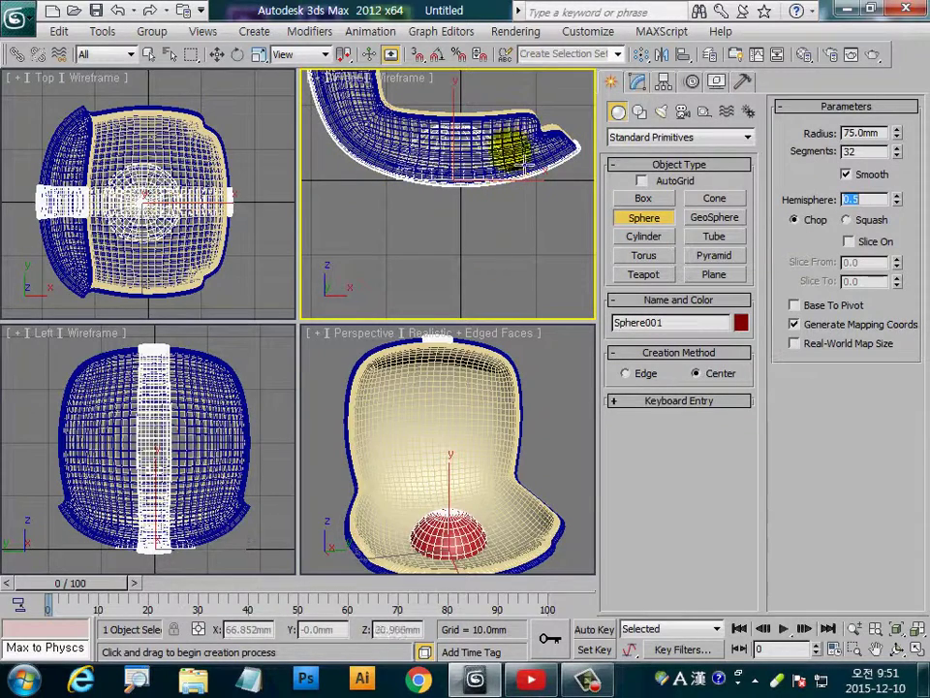
pyautogui.rightClick(405, 215)
pyautogui.moveTo(468, 222); pyautogui.dragTo(475, 258, button='middle')
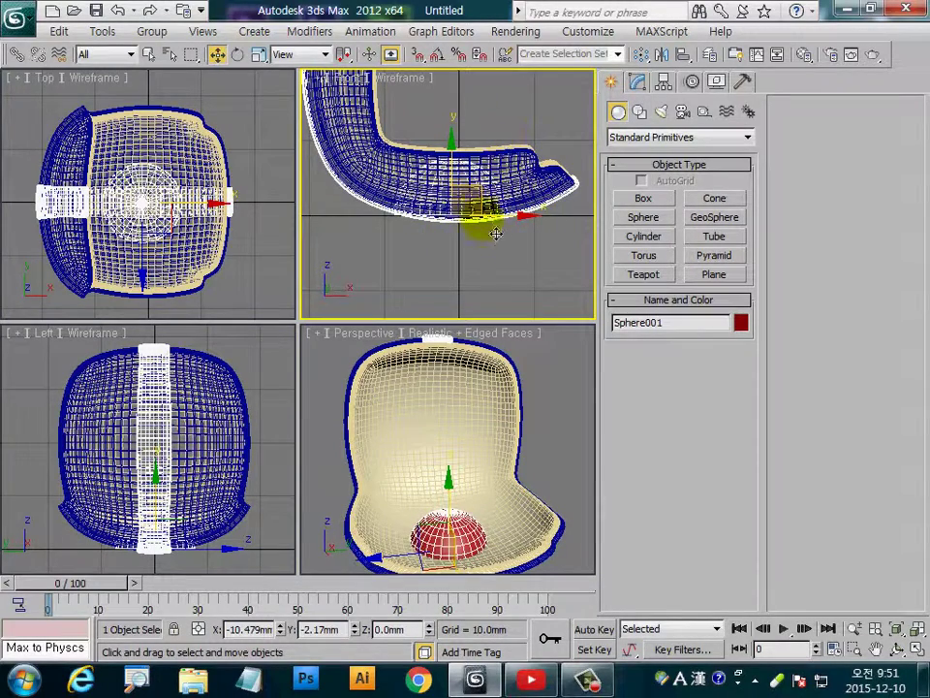
# - Select the shell, seat and trim and raise them 75 mm with a Z move offset
pyautogui.moveTo(490, 223); pyautogui.dragTo(482, 247, button='middle')
pyautogui.click(546, 438)
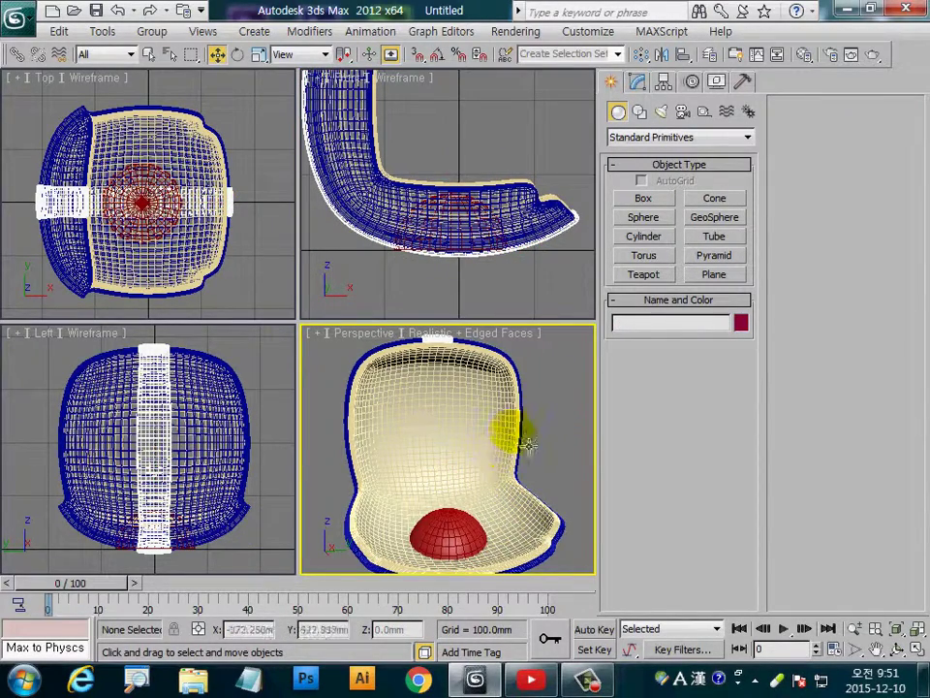
pyautogui.keyDown('alt'); pyautogui.moveTo(492, 446); pyautogui.dragTo(508, 397, button='middle'); pyautogui.keyUp('alt')
pyautogui.click(442, 437)
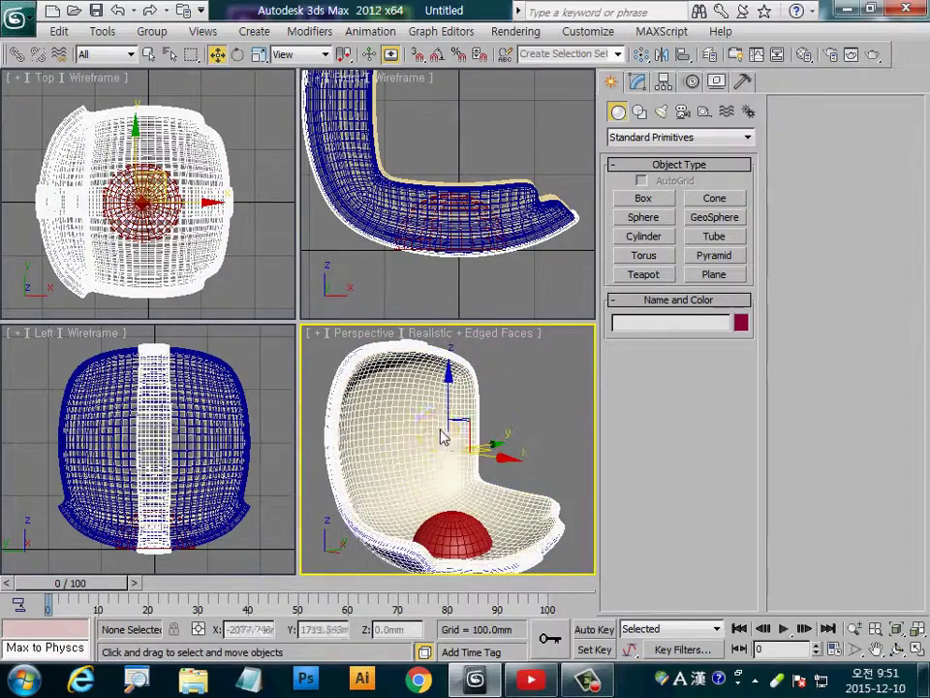
pyautogui.click(498, 353)
pyautogui.scroll(-5, 469, 453)
pyautogui.scroll(-3, 469, 453)
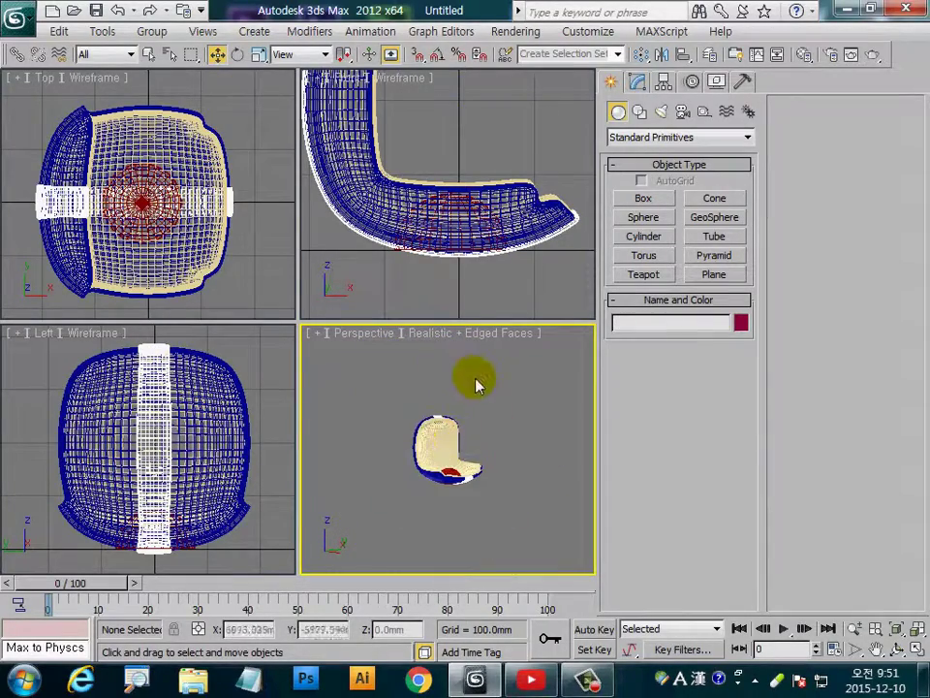
pyautogui.moveTo(411, 437); pyautogui.dragTo(413, 438)
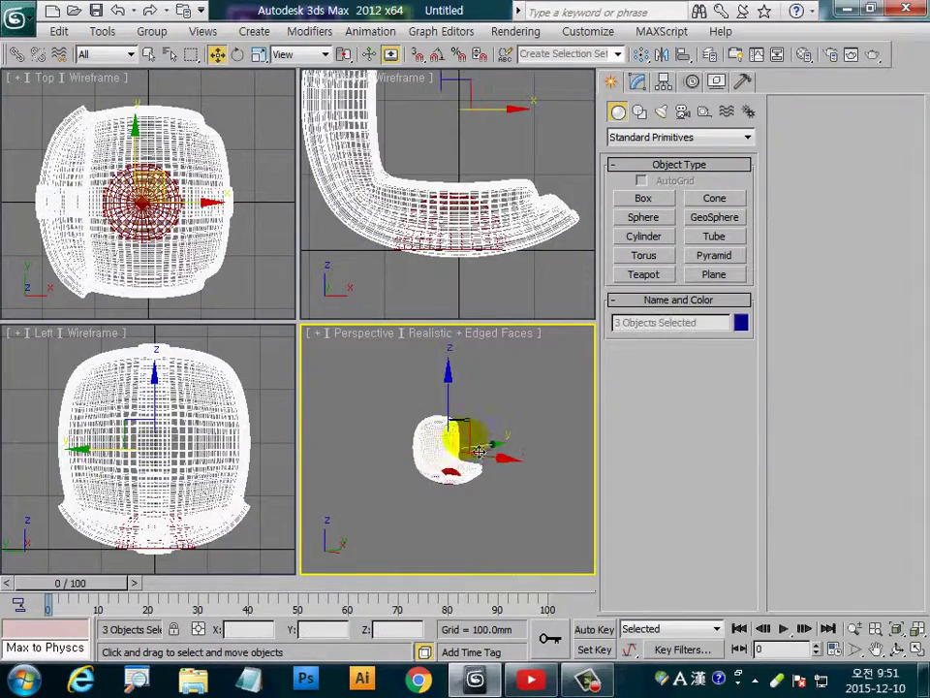
pyautogui.rightClick(217, 55)
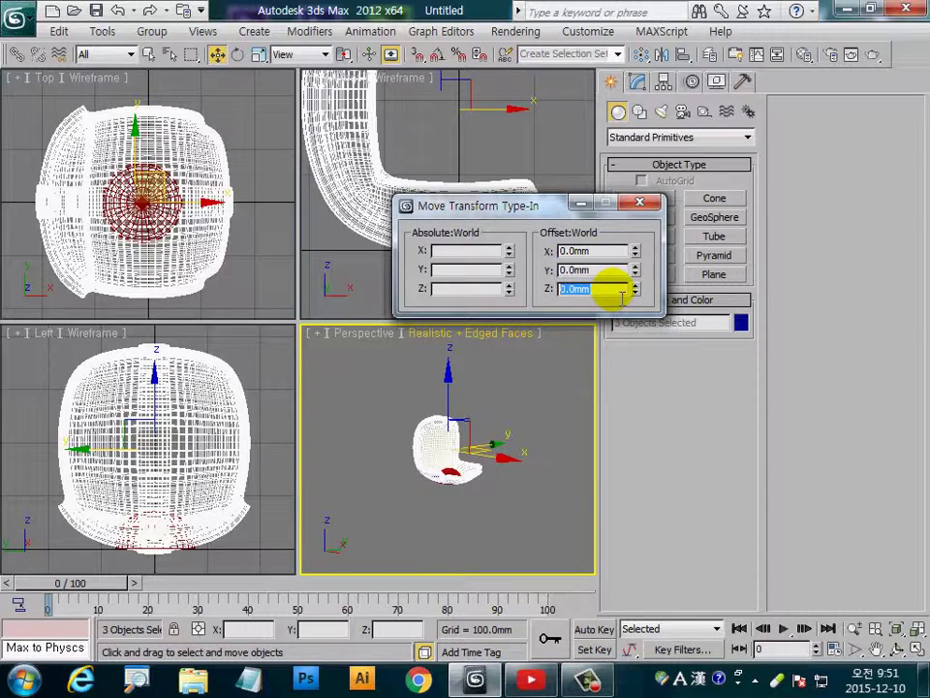
pyautogui.press('Return')
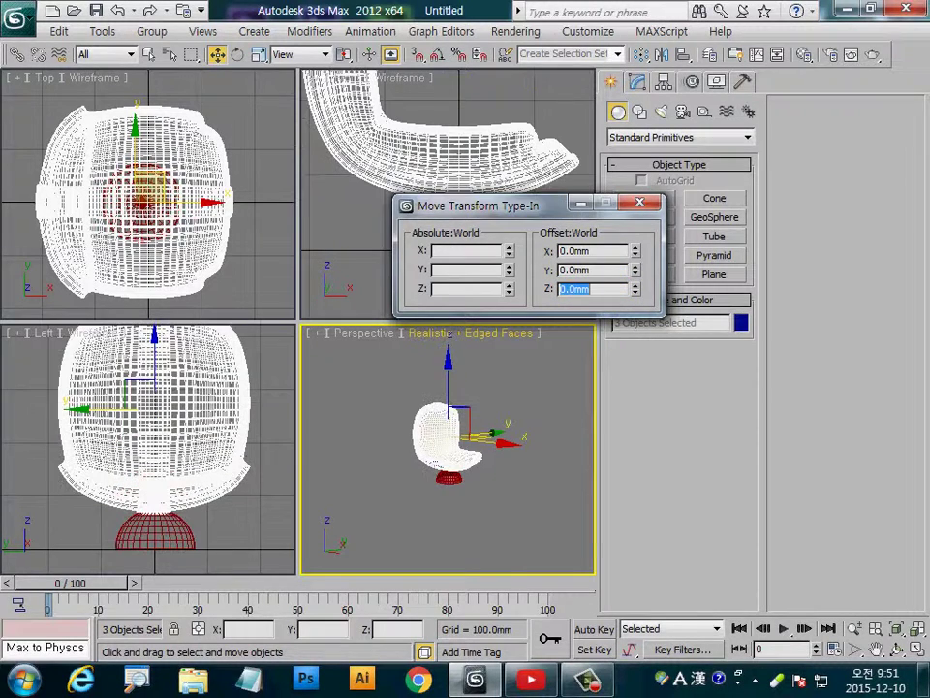
pyautogui.click(639, 202)
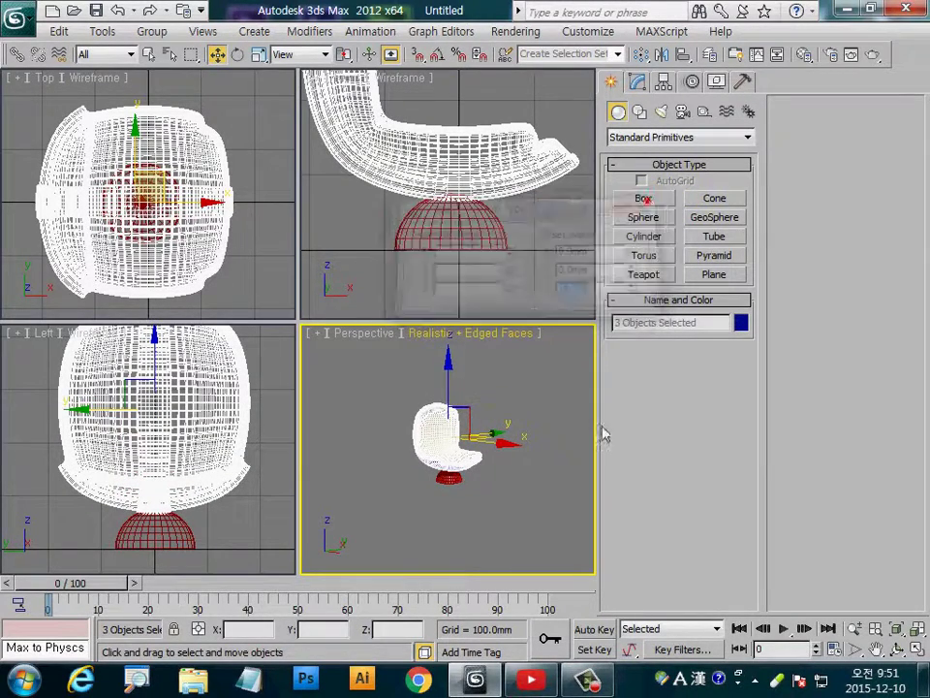
# - Nudge the red dome slightly along X and view the chair in a maximized Perspective view
pyautogui.click(259, 276)
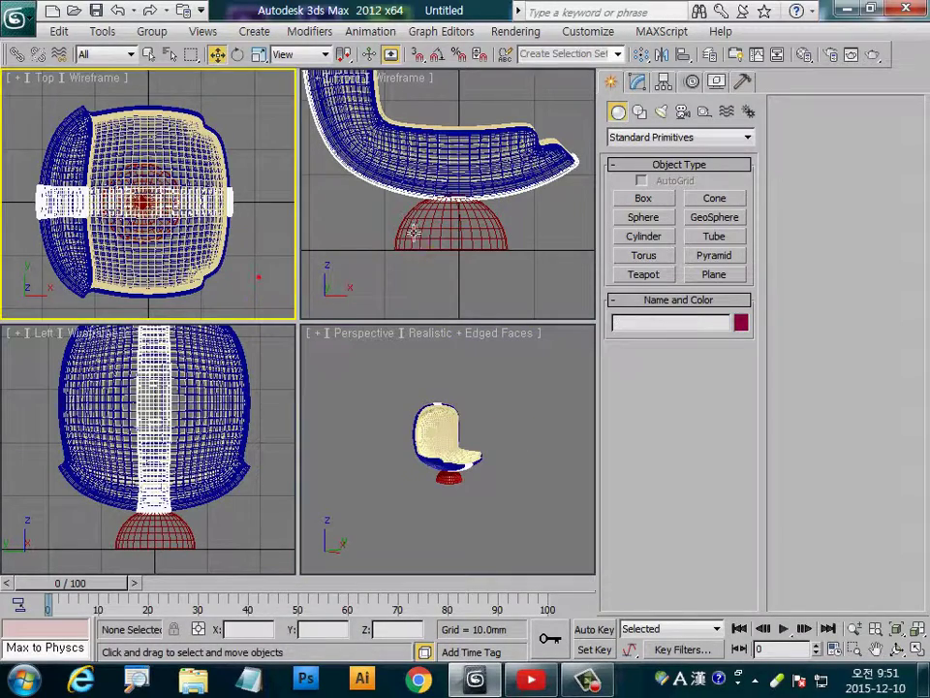
pyautogui.click(474, 242)
pyautogui.moveTo(544, 265); pyautogui.dragTo(529, 265)
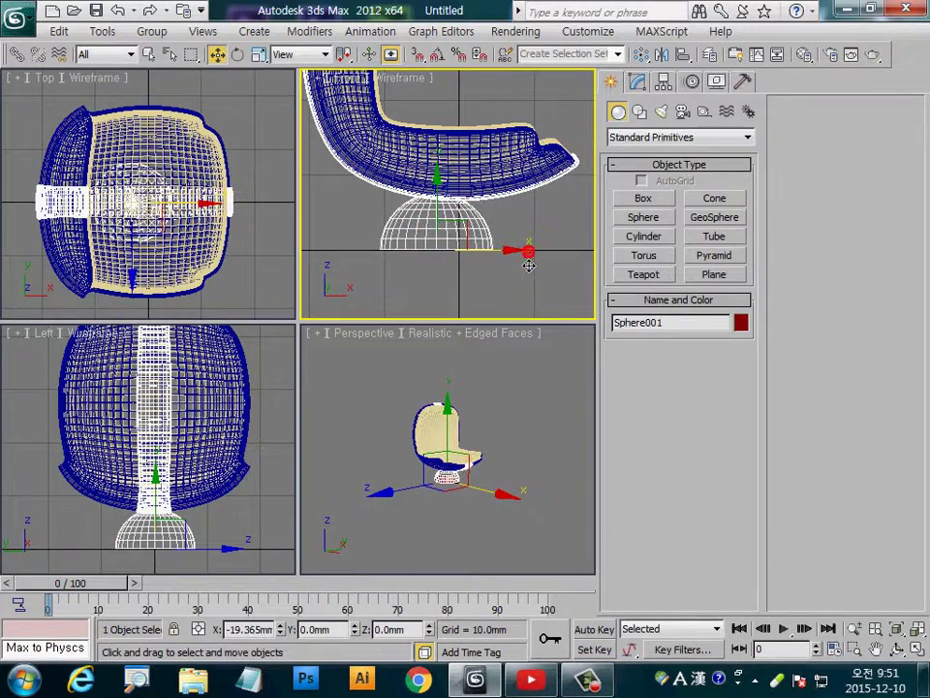
pyautogui.click(529, 399)
pyautogui.hotkey('alt', 'w')
pyautogui.scroll(2, 348, 415)
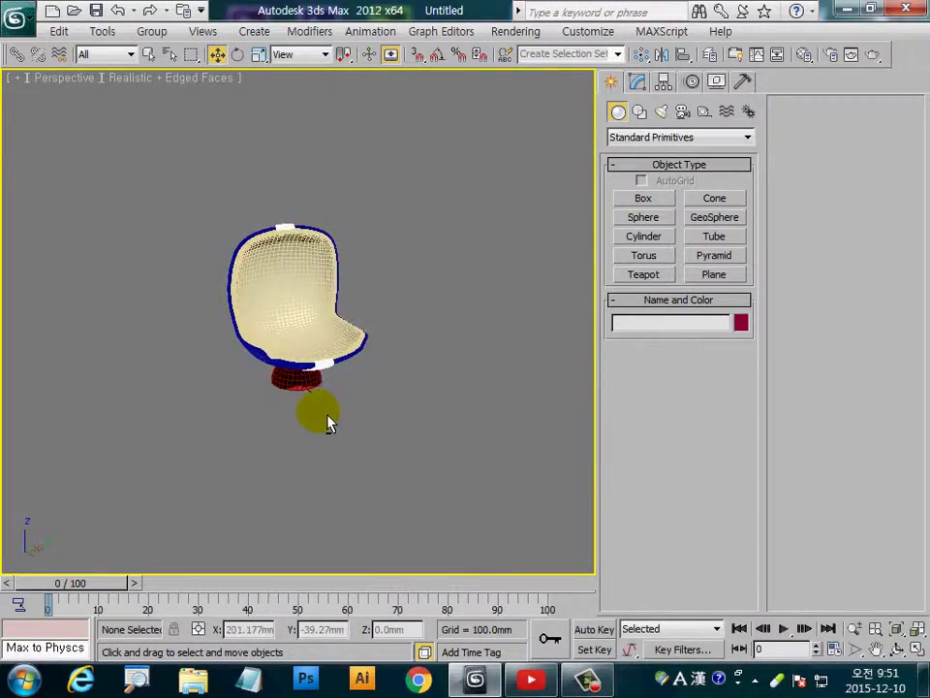
pyautogui.keyDown('alt'); pyautogui.moveTo(327, 423); pyautogui.dragTo(381, 472, button='middle'); pyautogui.keyUp('alt')
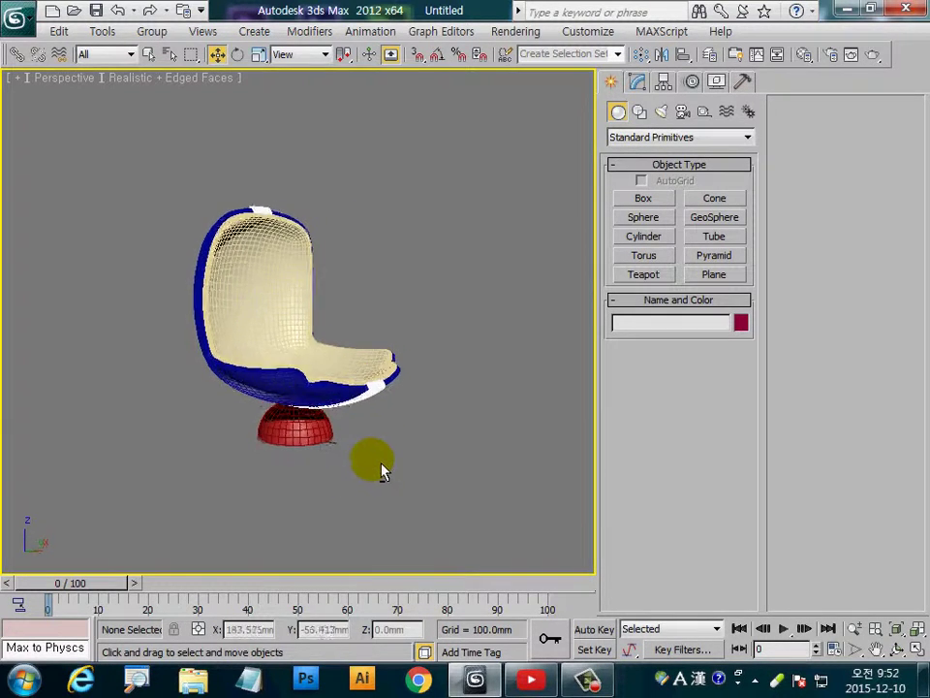
pyautogui.scroll(2, 354, 454)
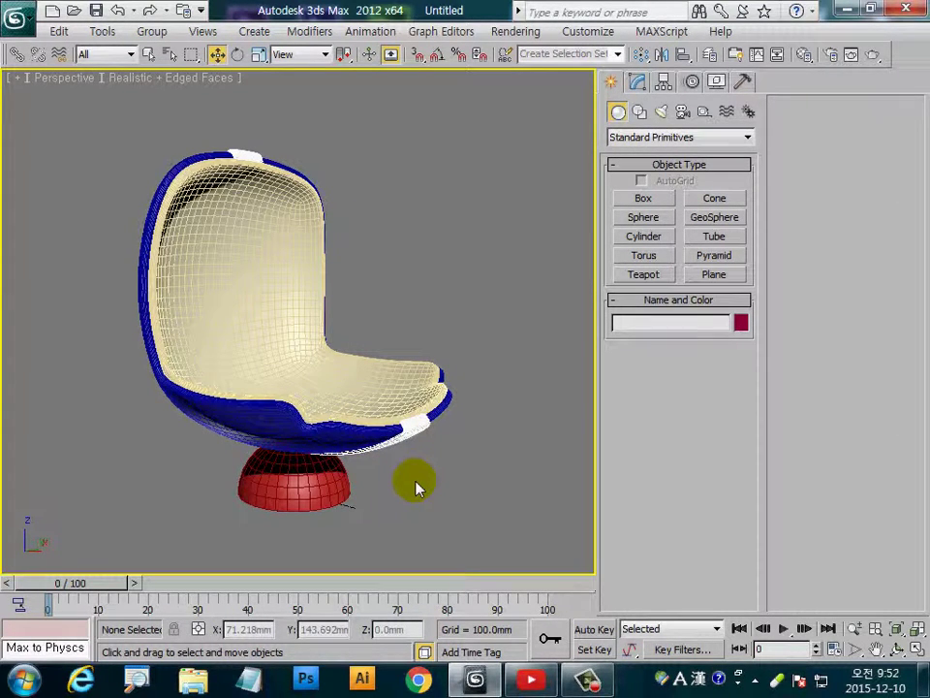